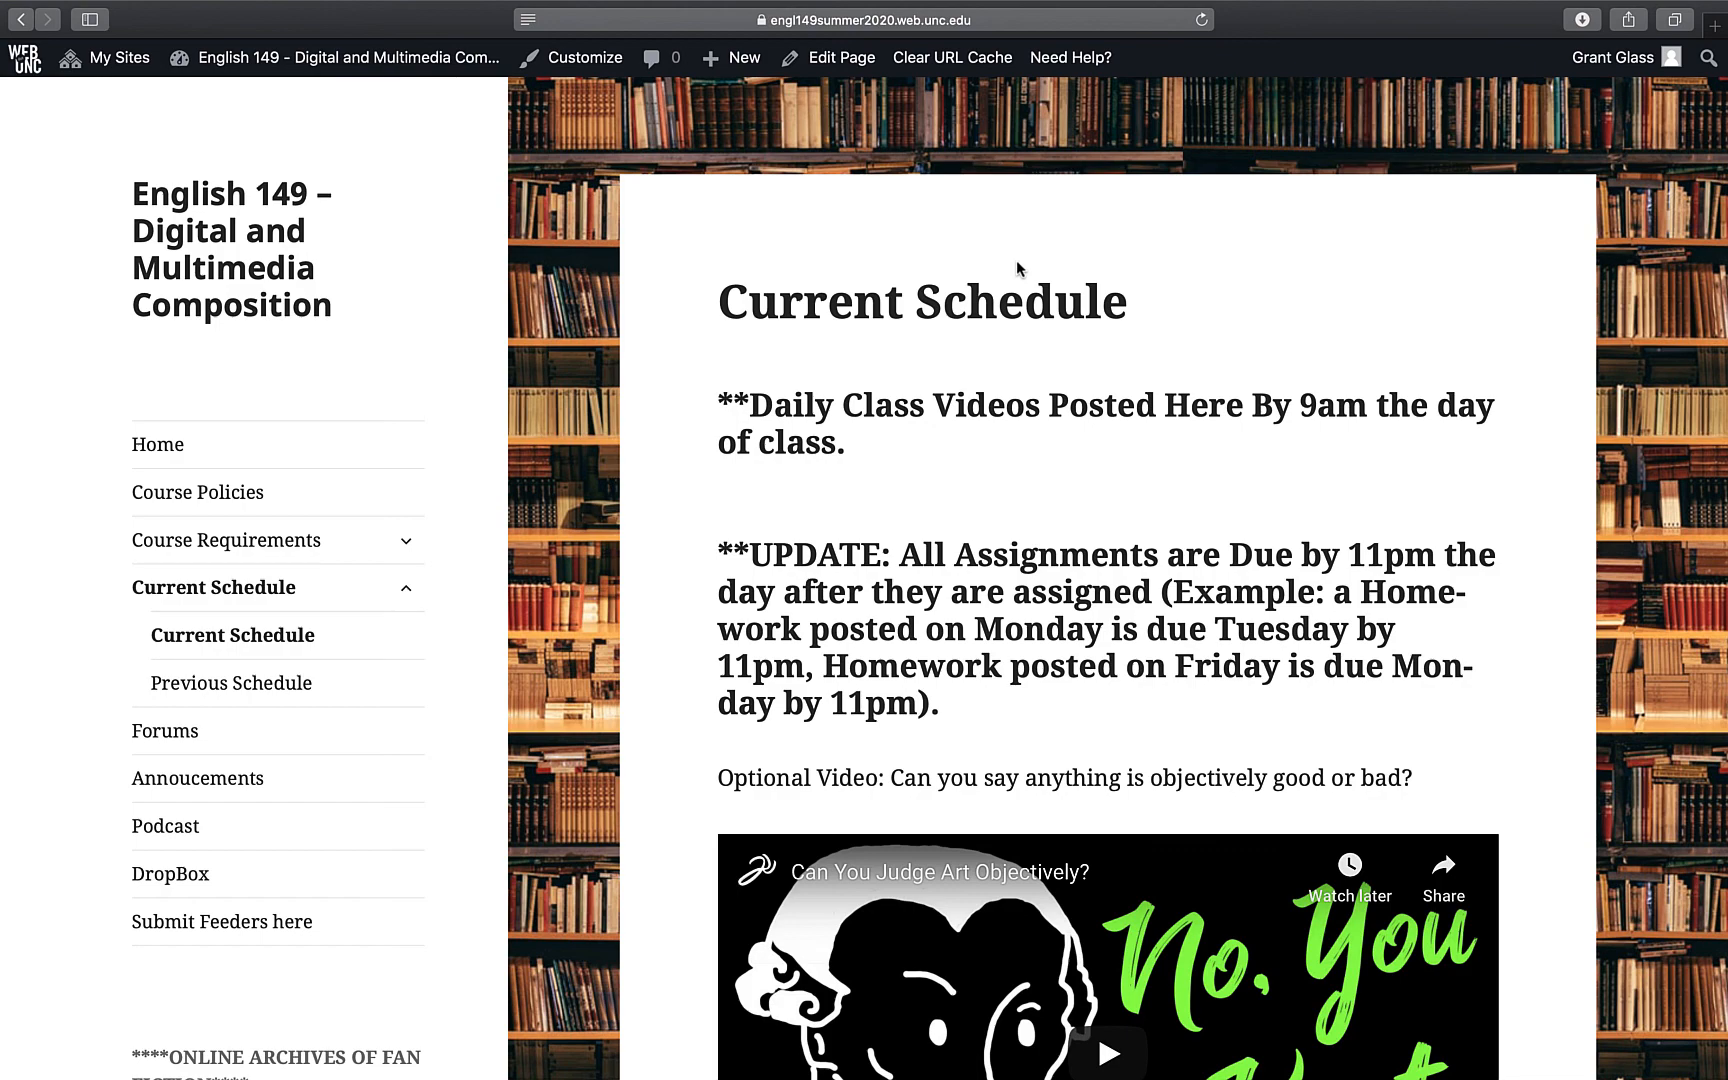
# - Open the example website linked under the Workshop Creating a Website heading on the Current Schedule page
pyautogui.scroll(-20, 1017, 268)
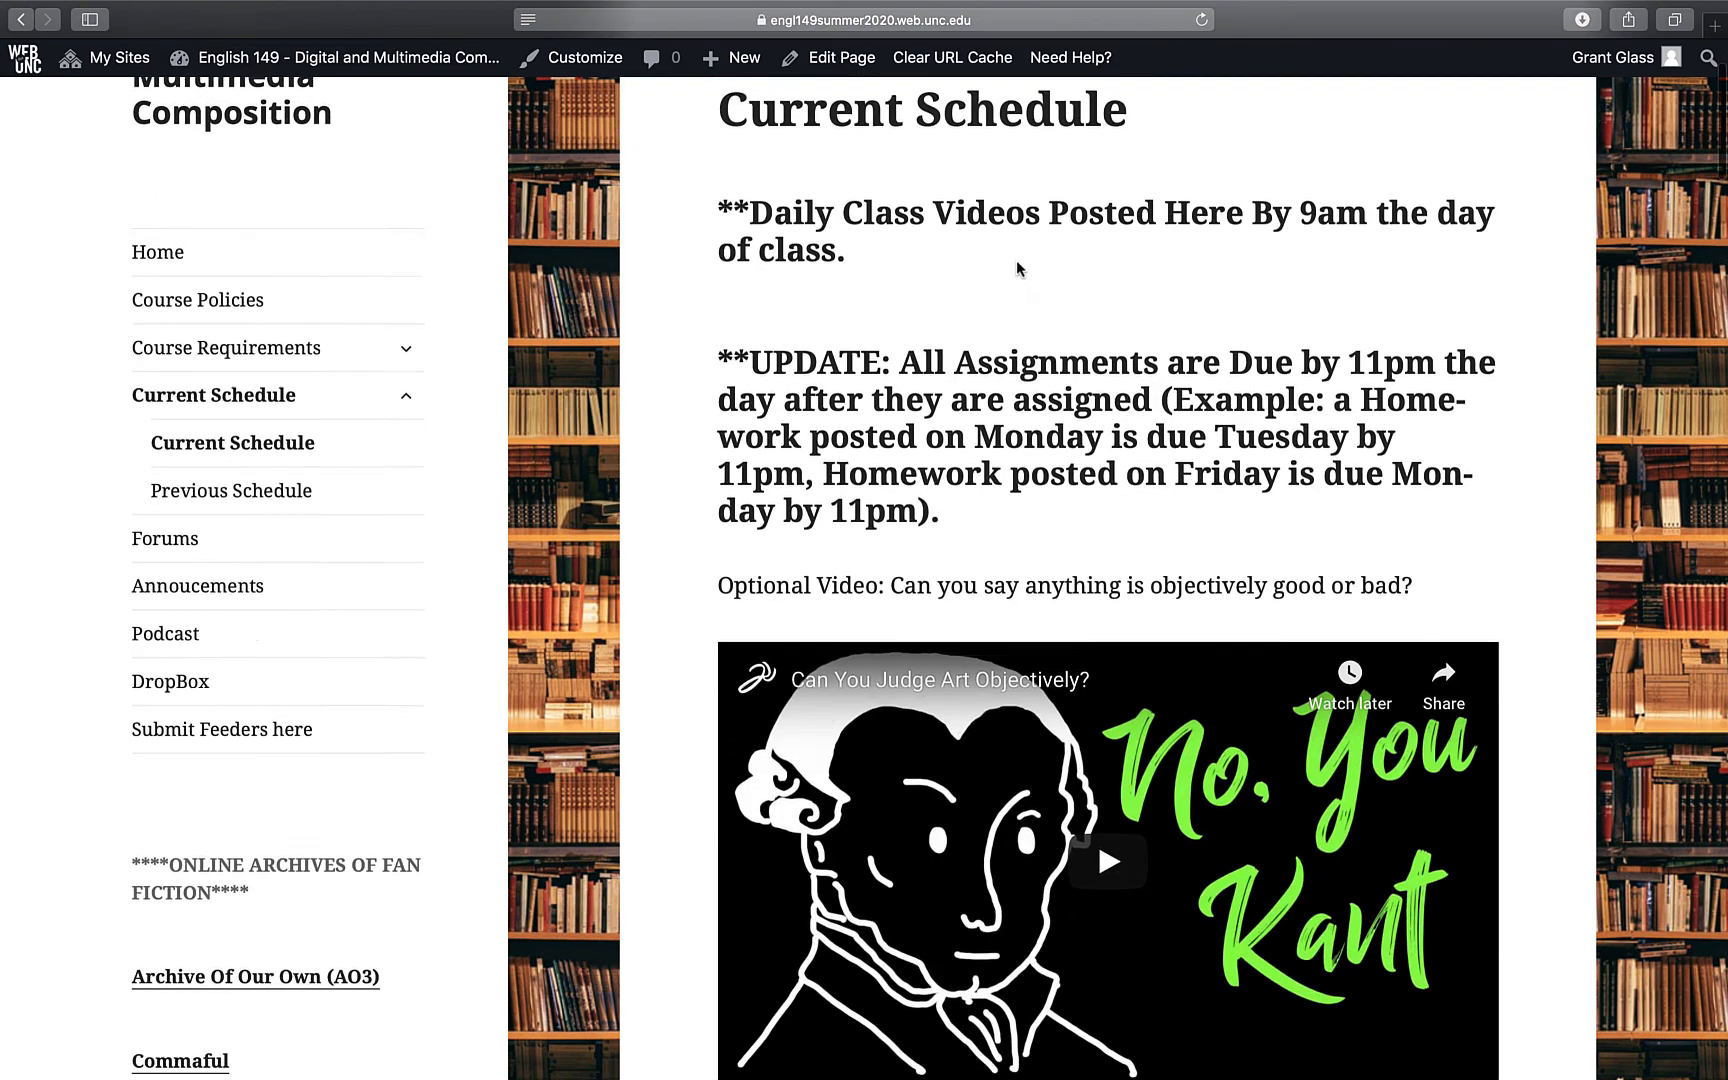
pyautogui.scroll(-20, 1017, 266)
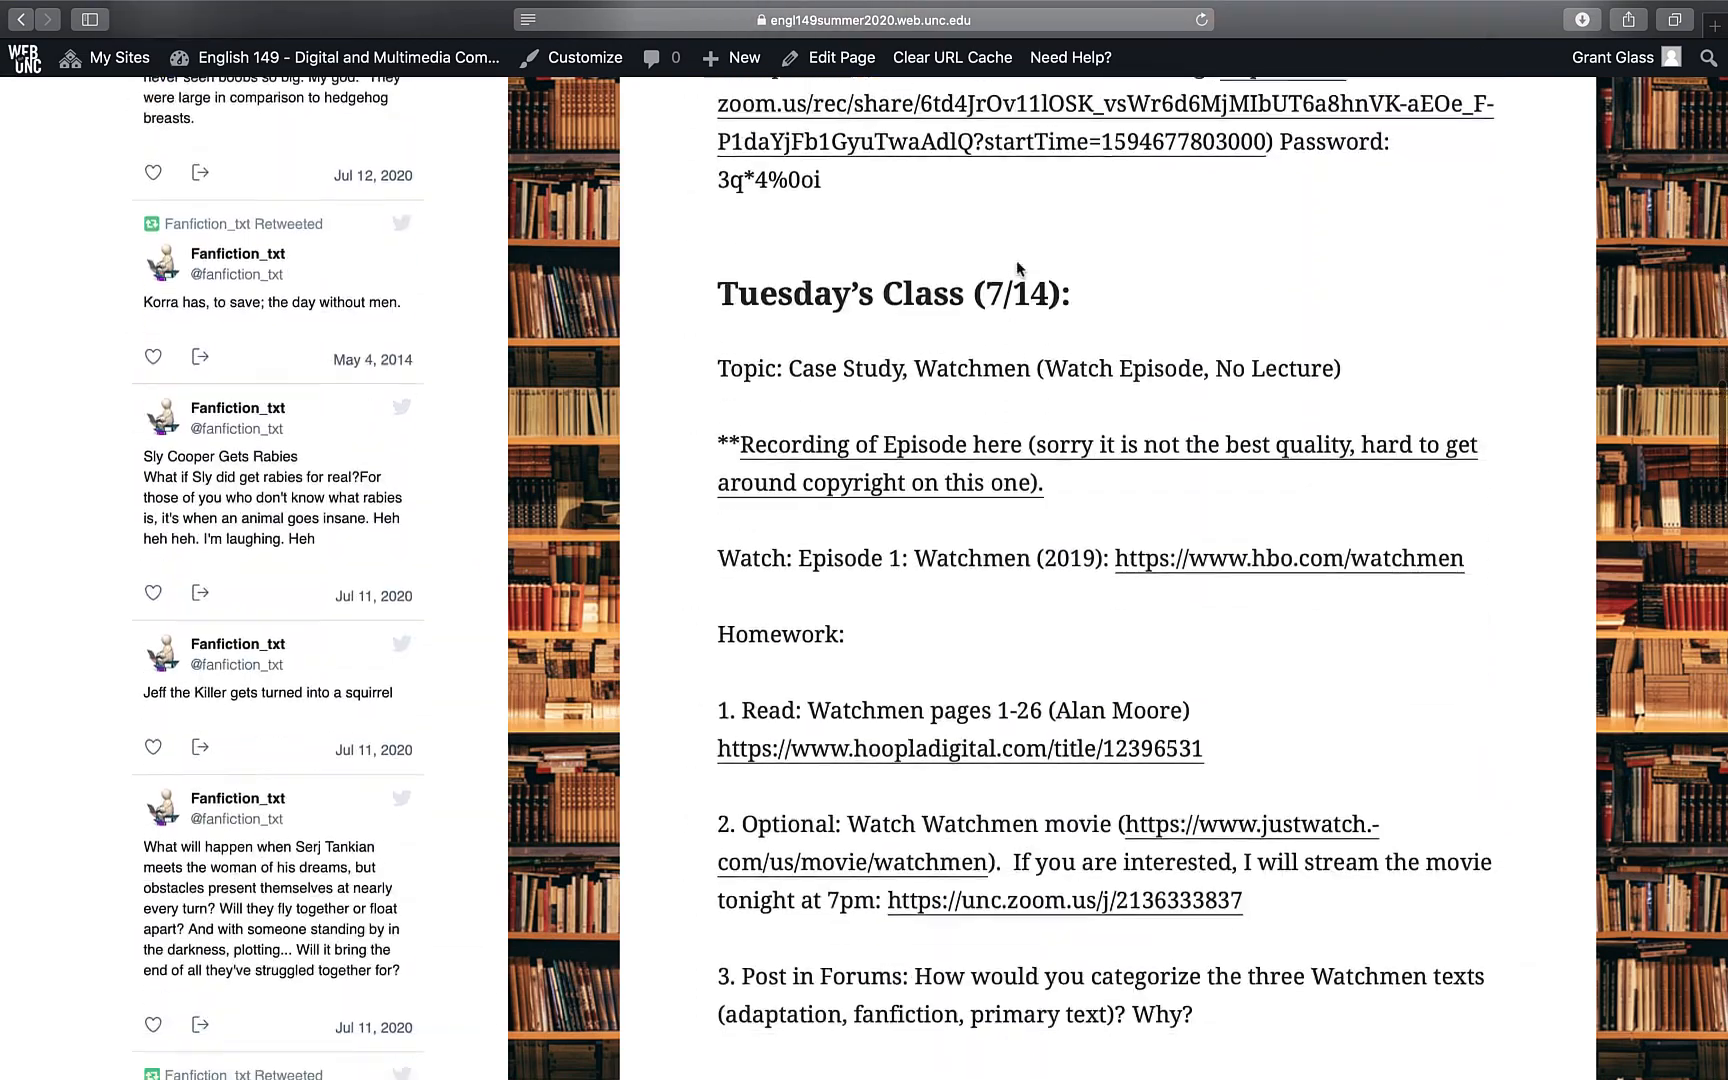
pyautogui.scroll(10, 1017, 268)
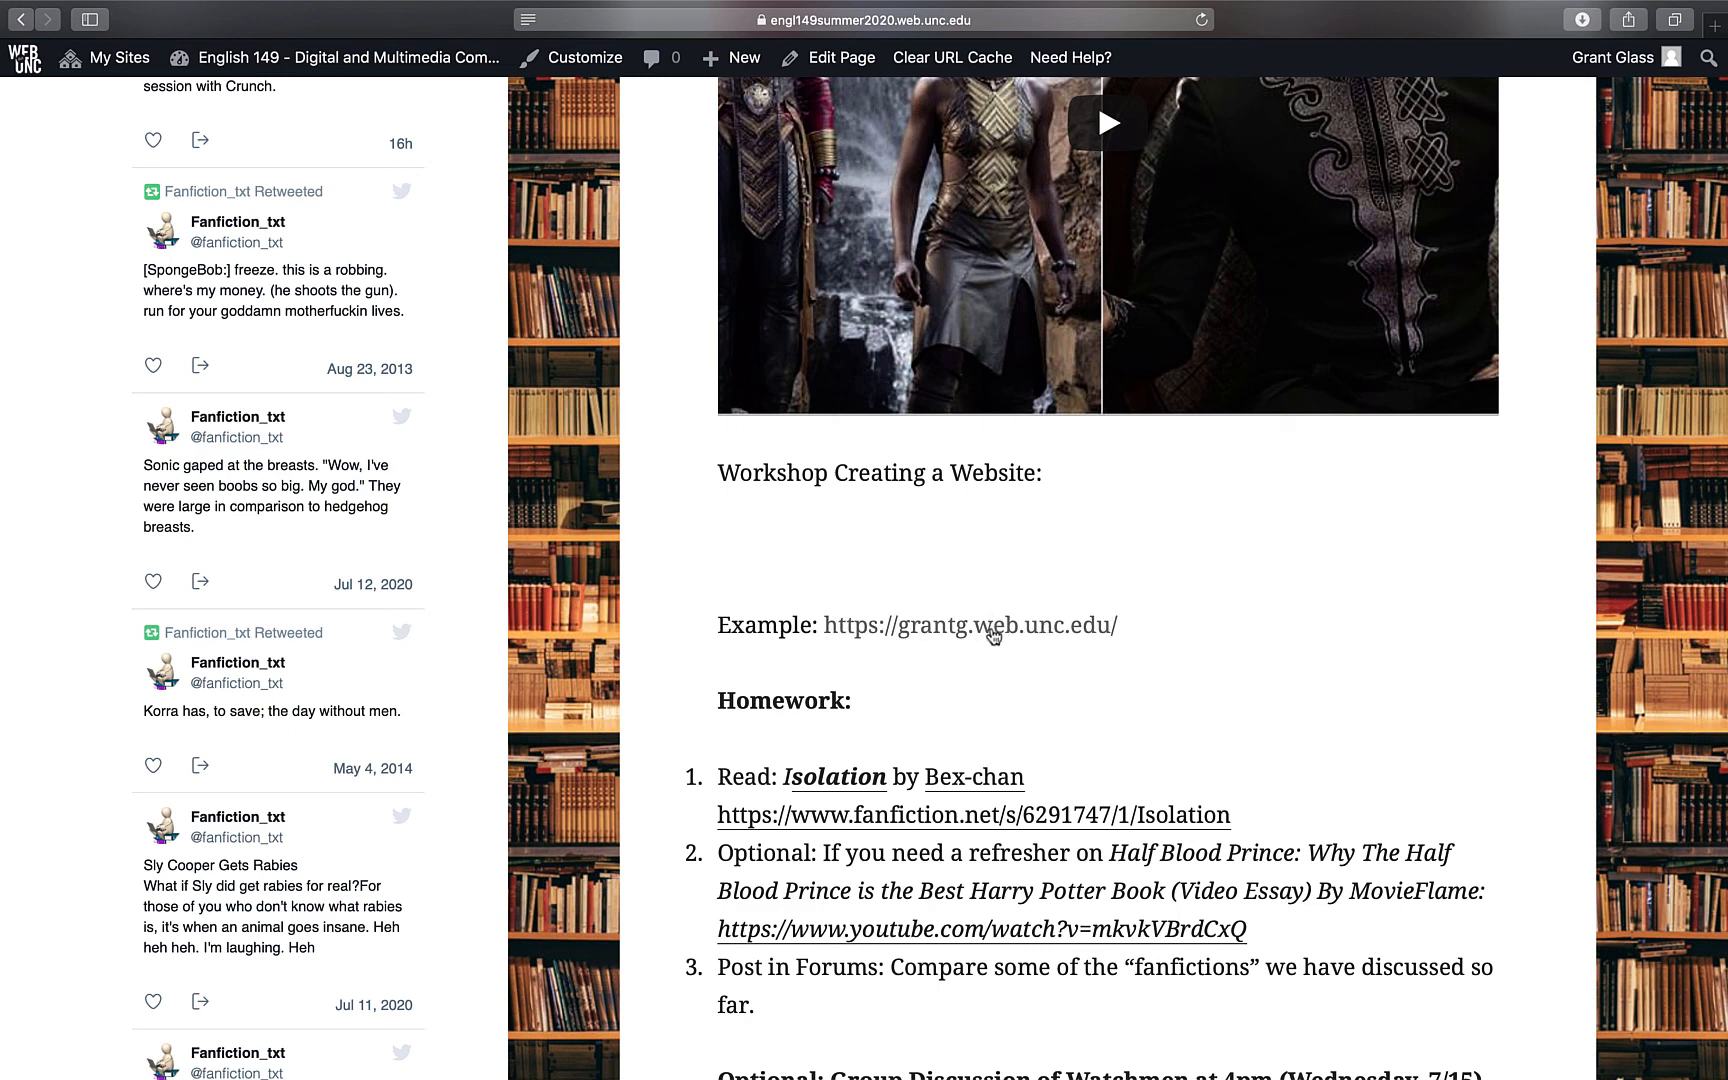
pyautogui.click(933, 628)
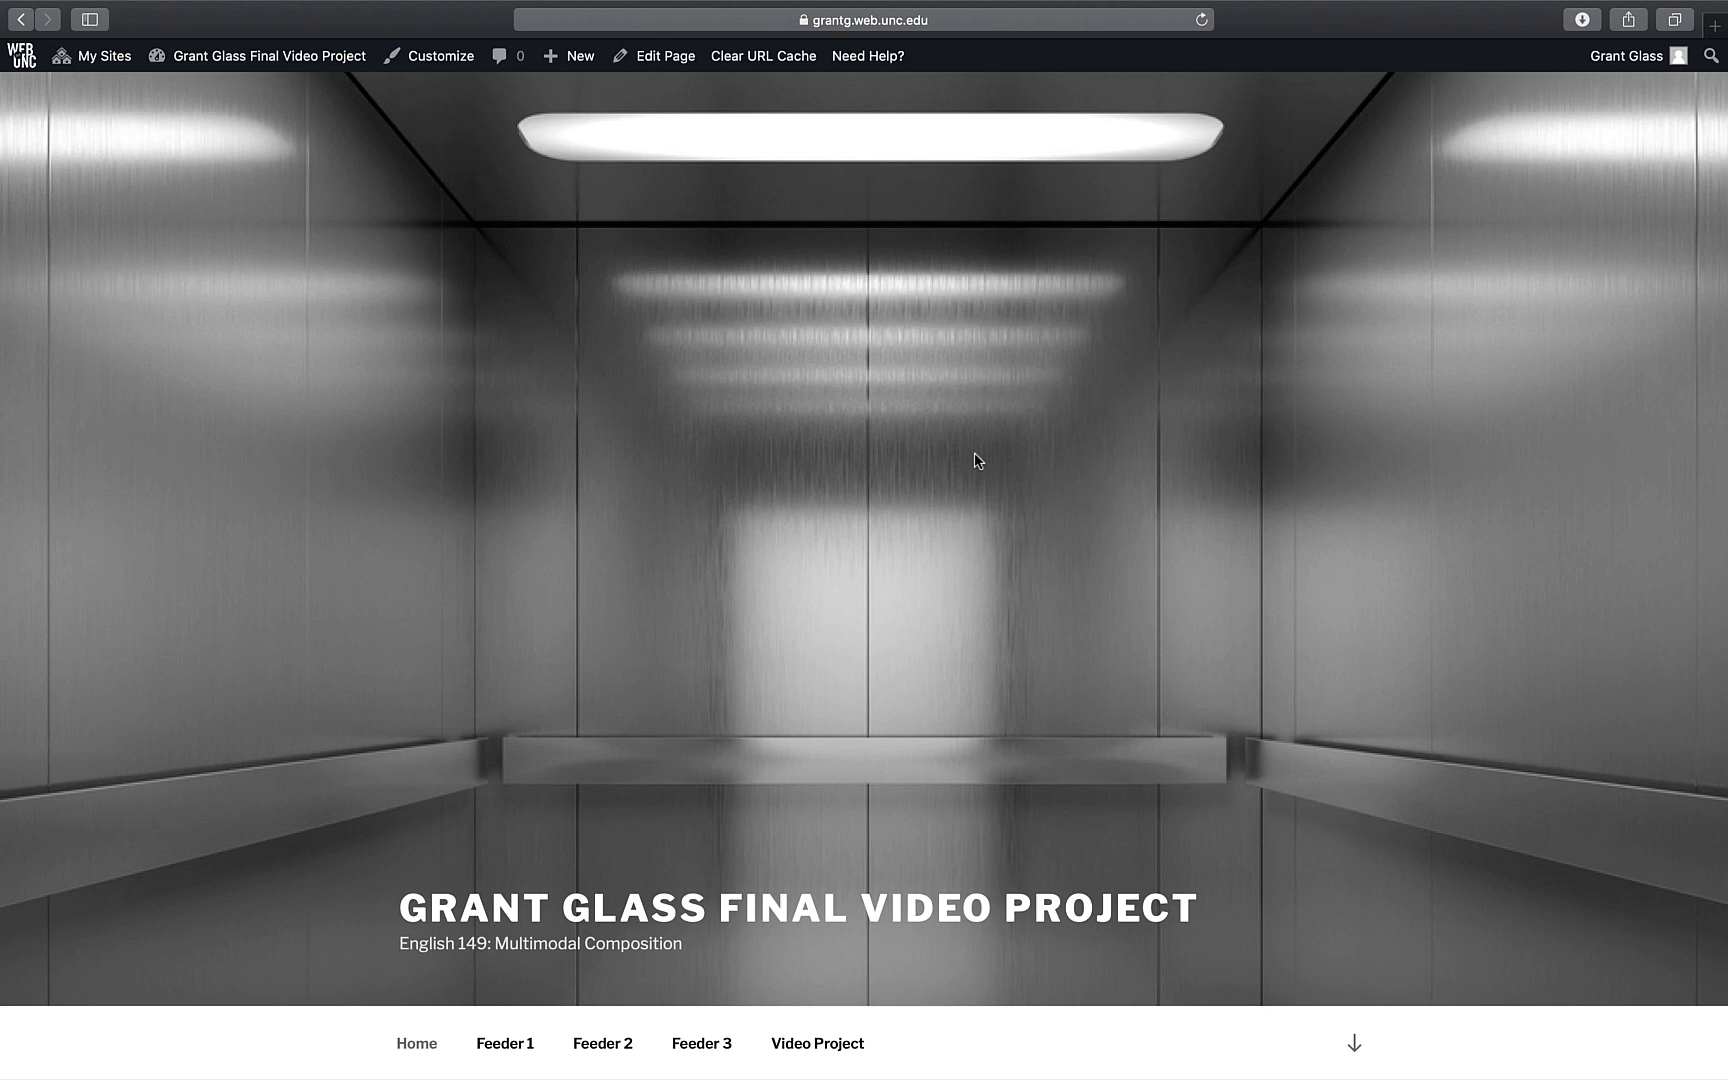
# - Look through the example site's front page from the Reflection text through the Feeder sections to the Video Project section
pyautogui.scroll(-6, 976, 459)
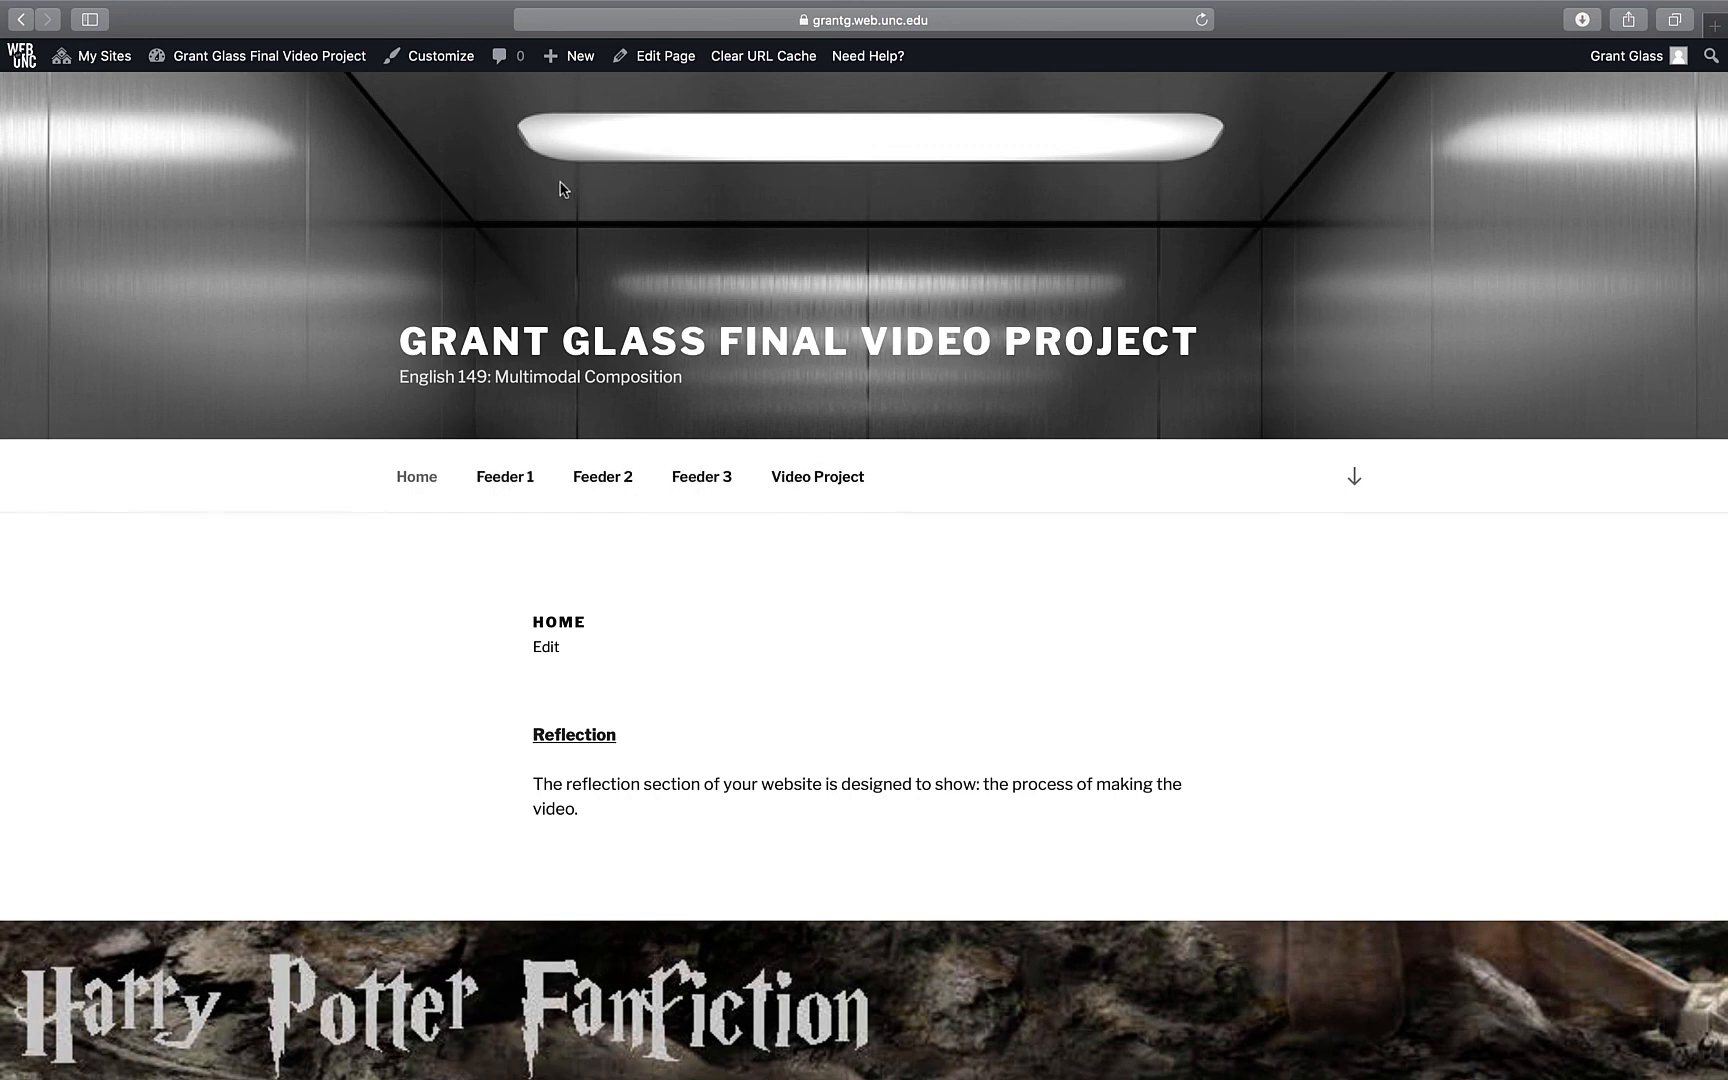
pyautogui.moveTo(568, 60)
pyautogui.scroll(-5, 841, 528)
pyautogui.scroll(-15, 838, 614)
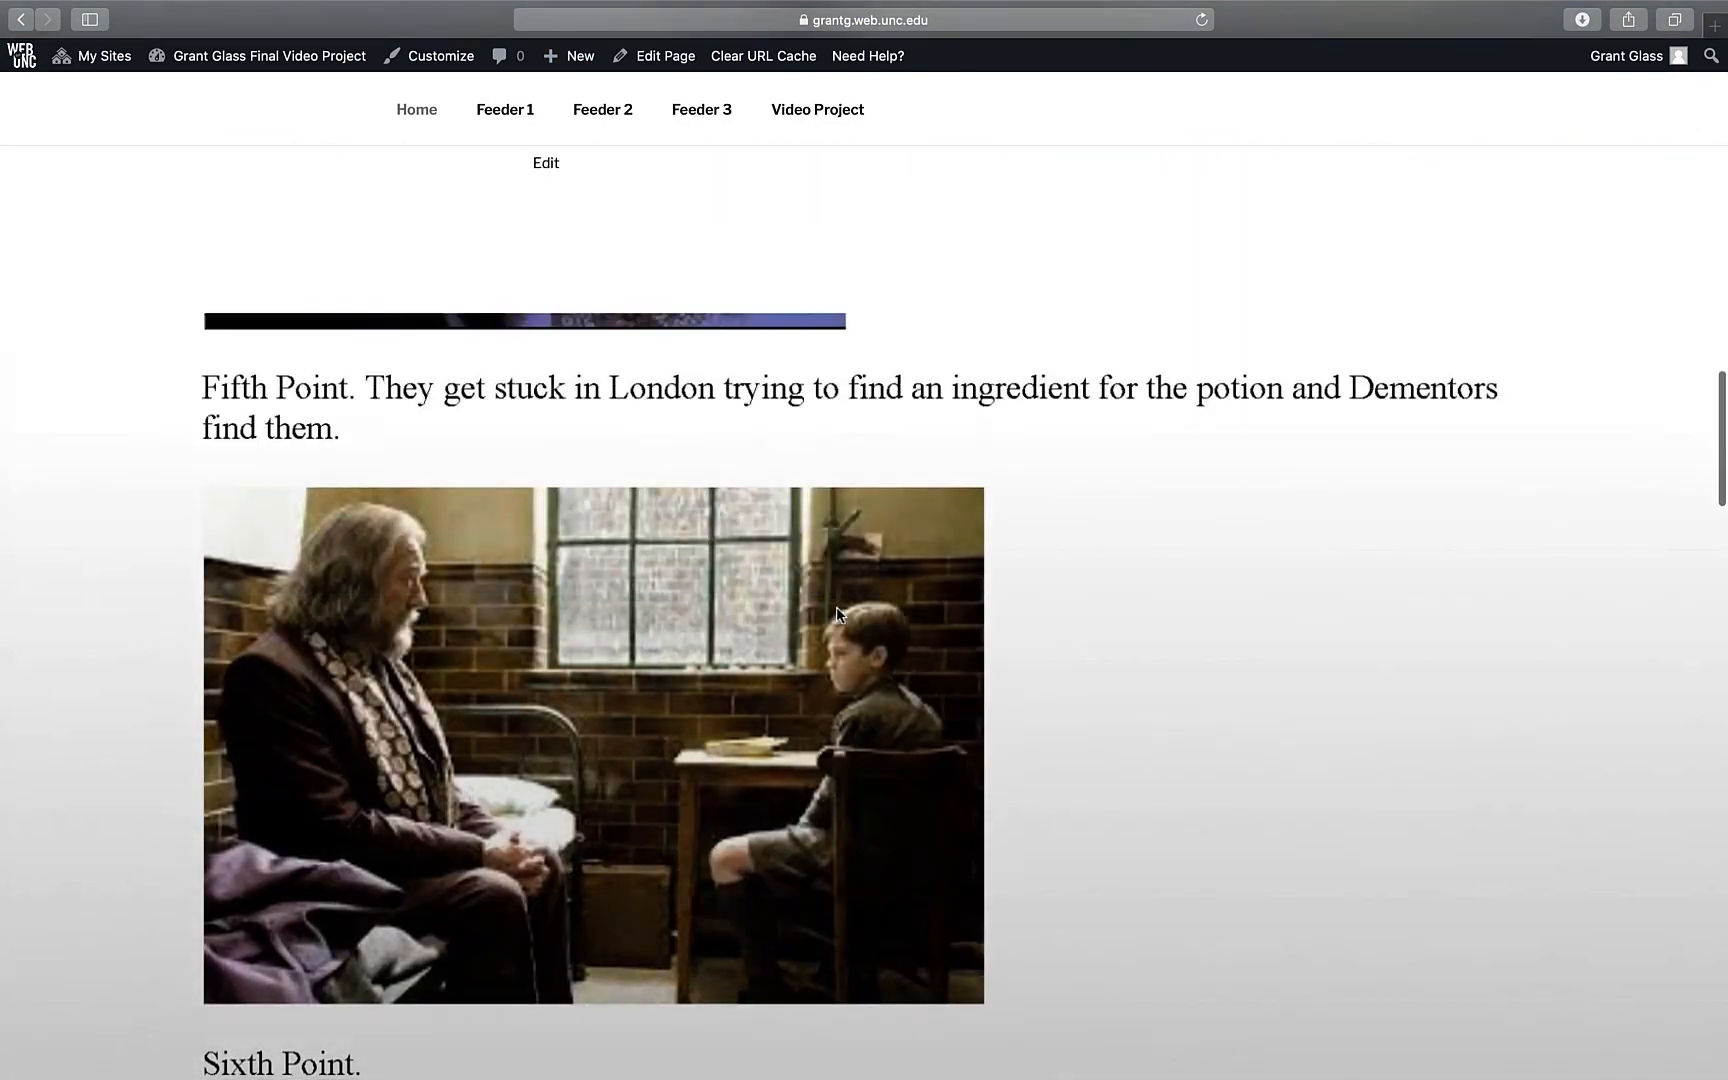
pyautogui.scroll(-15, 838, 614)
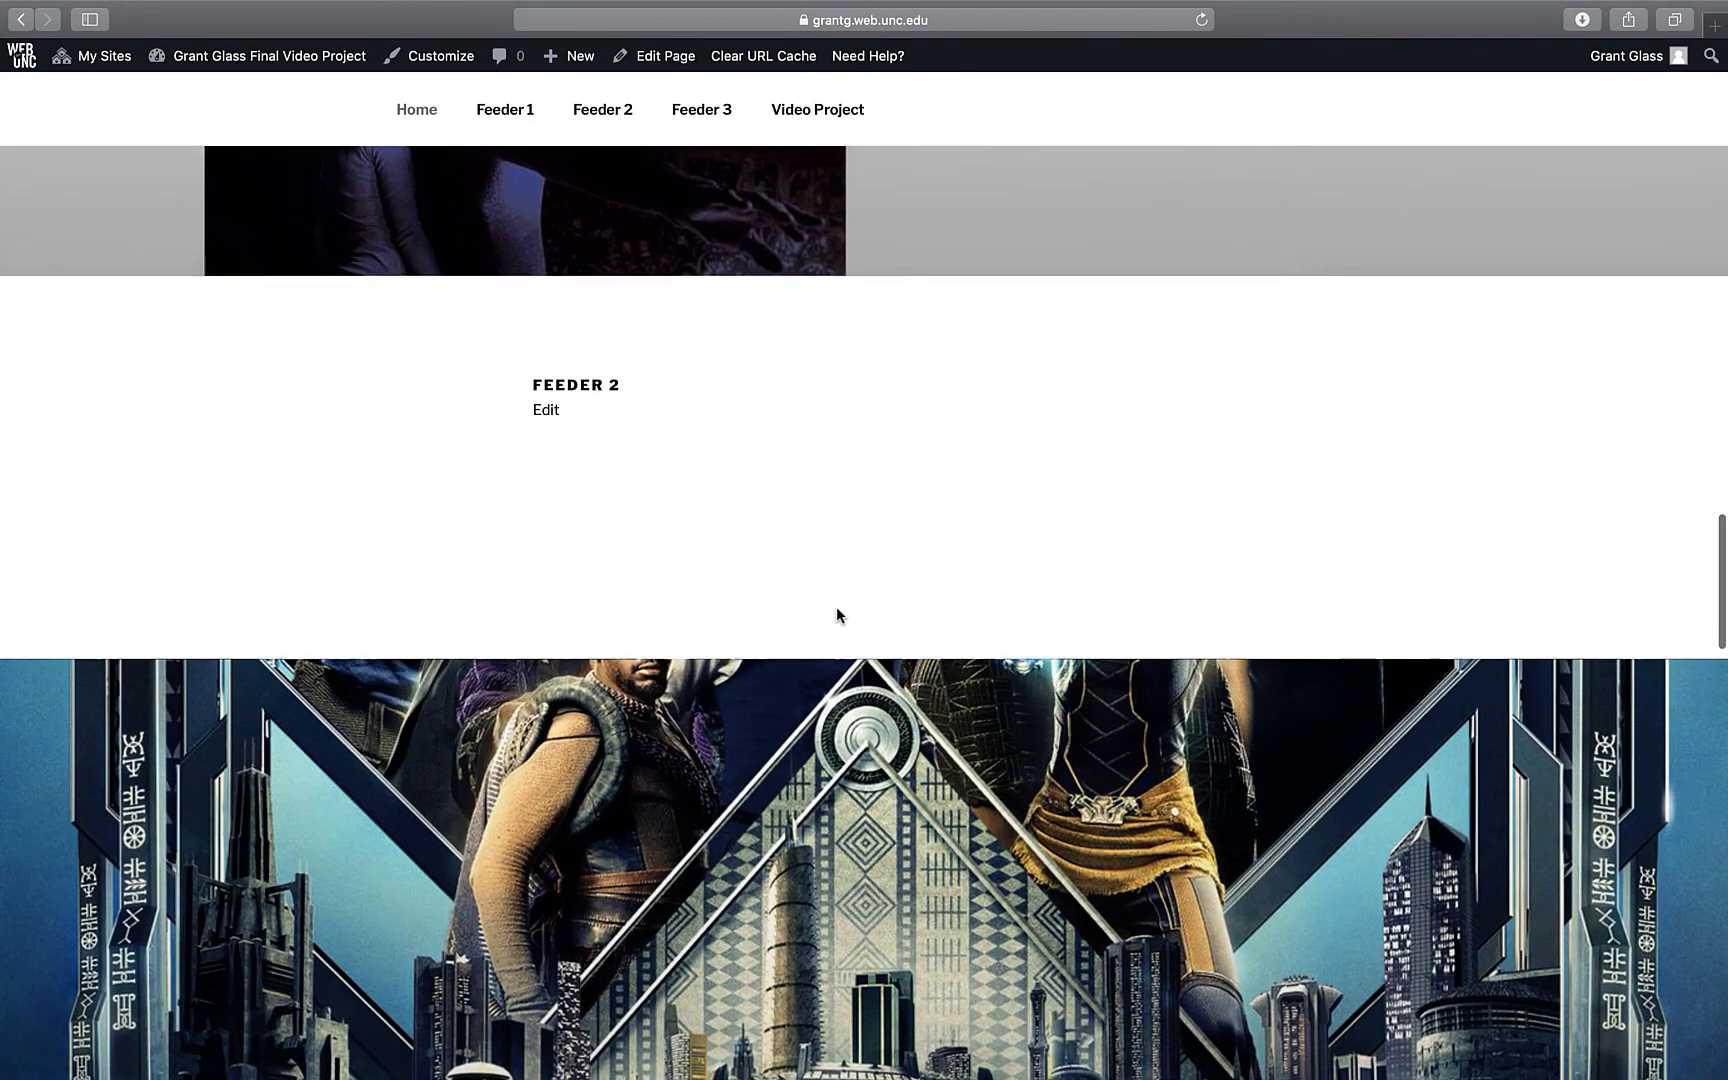
pyautogui.scroll(-4, 838, 614)
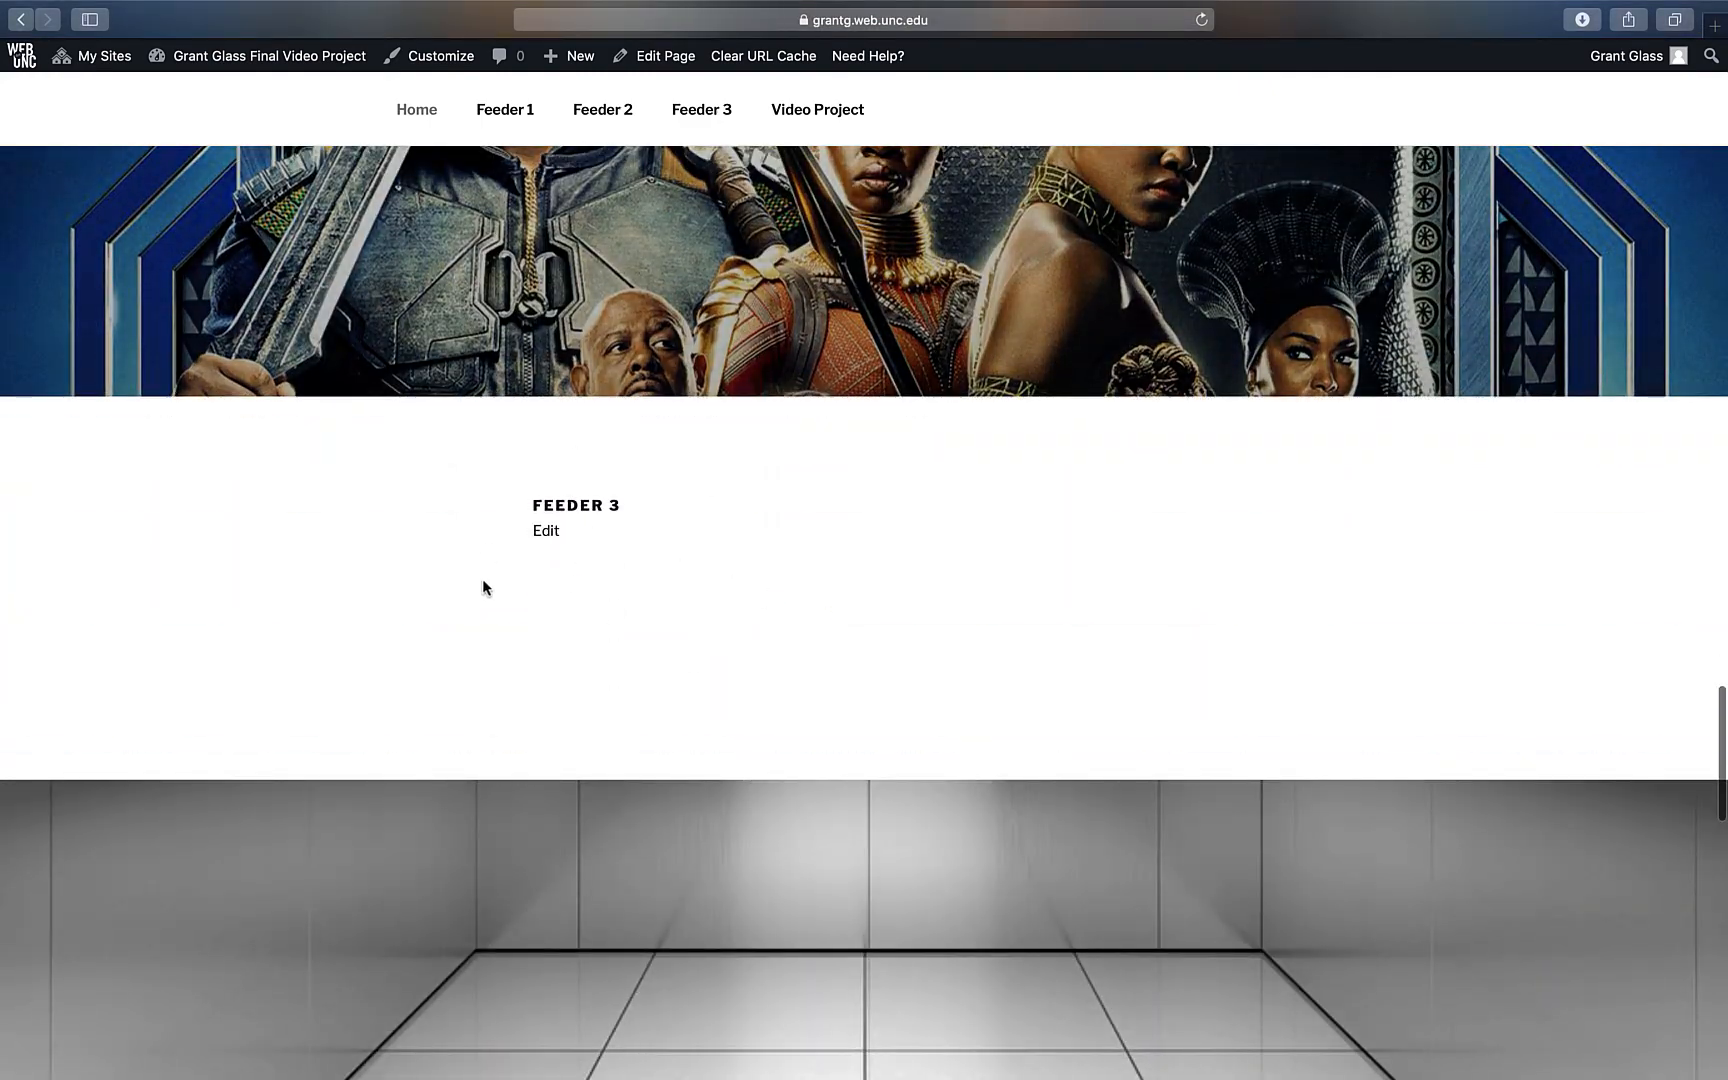
pyautogui.scroll(-6, 675, 590)
pyautogui.scroll(-3, 677, 589)
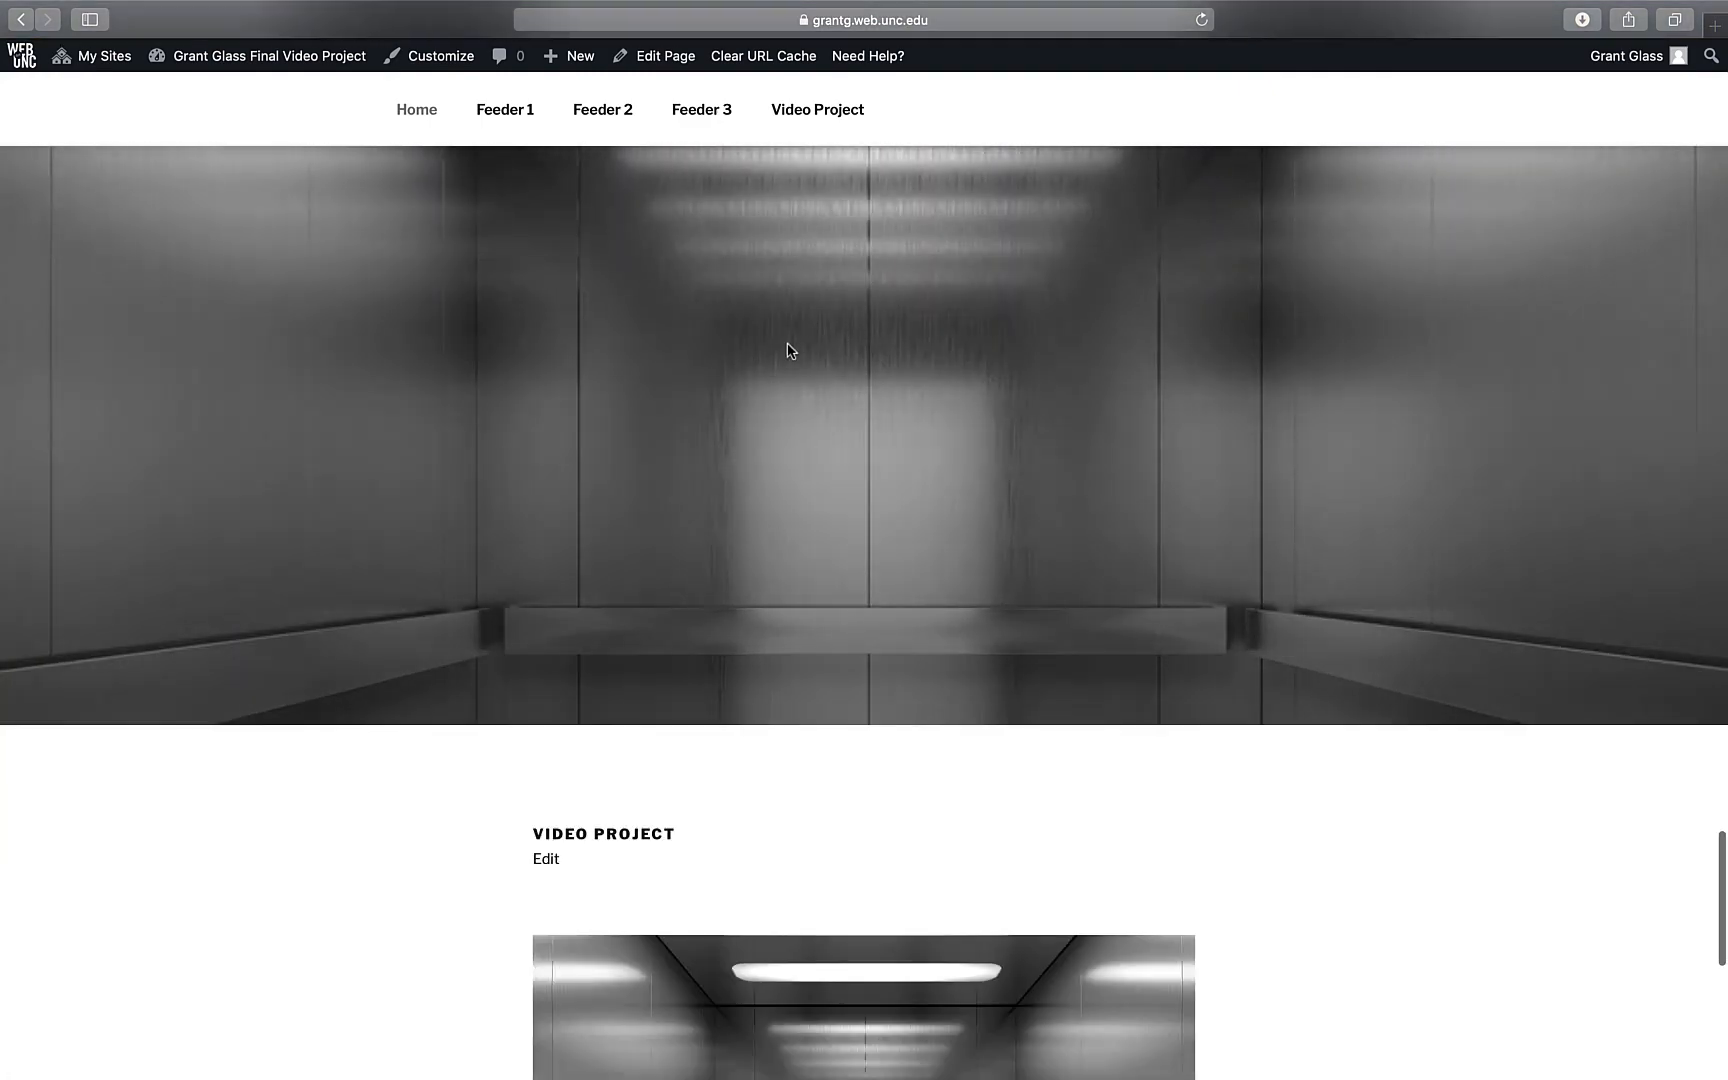
pyautogui.scroll(-4, 788, 347)
# - Review the Feeder 1 area again, check the page through its conclusion, and return to the site header
pyautogui.scroll(20, 790, 345)
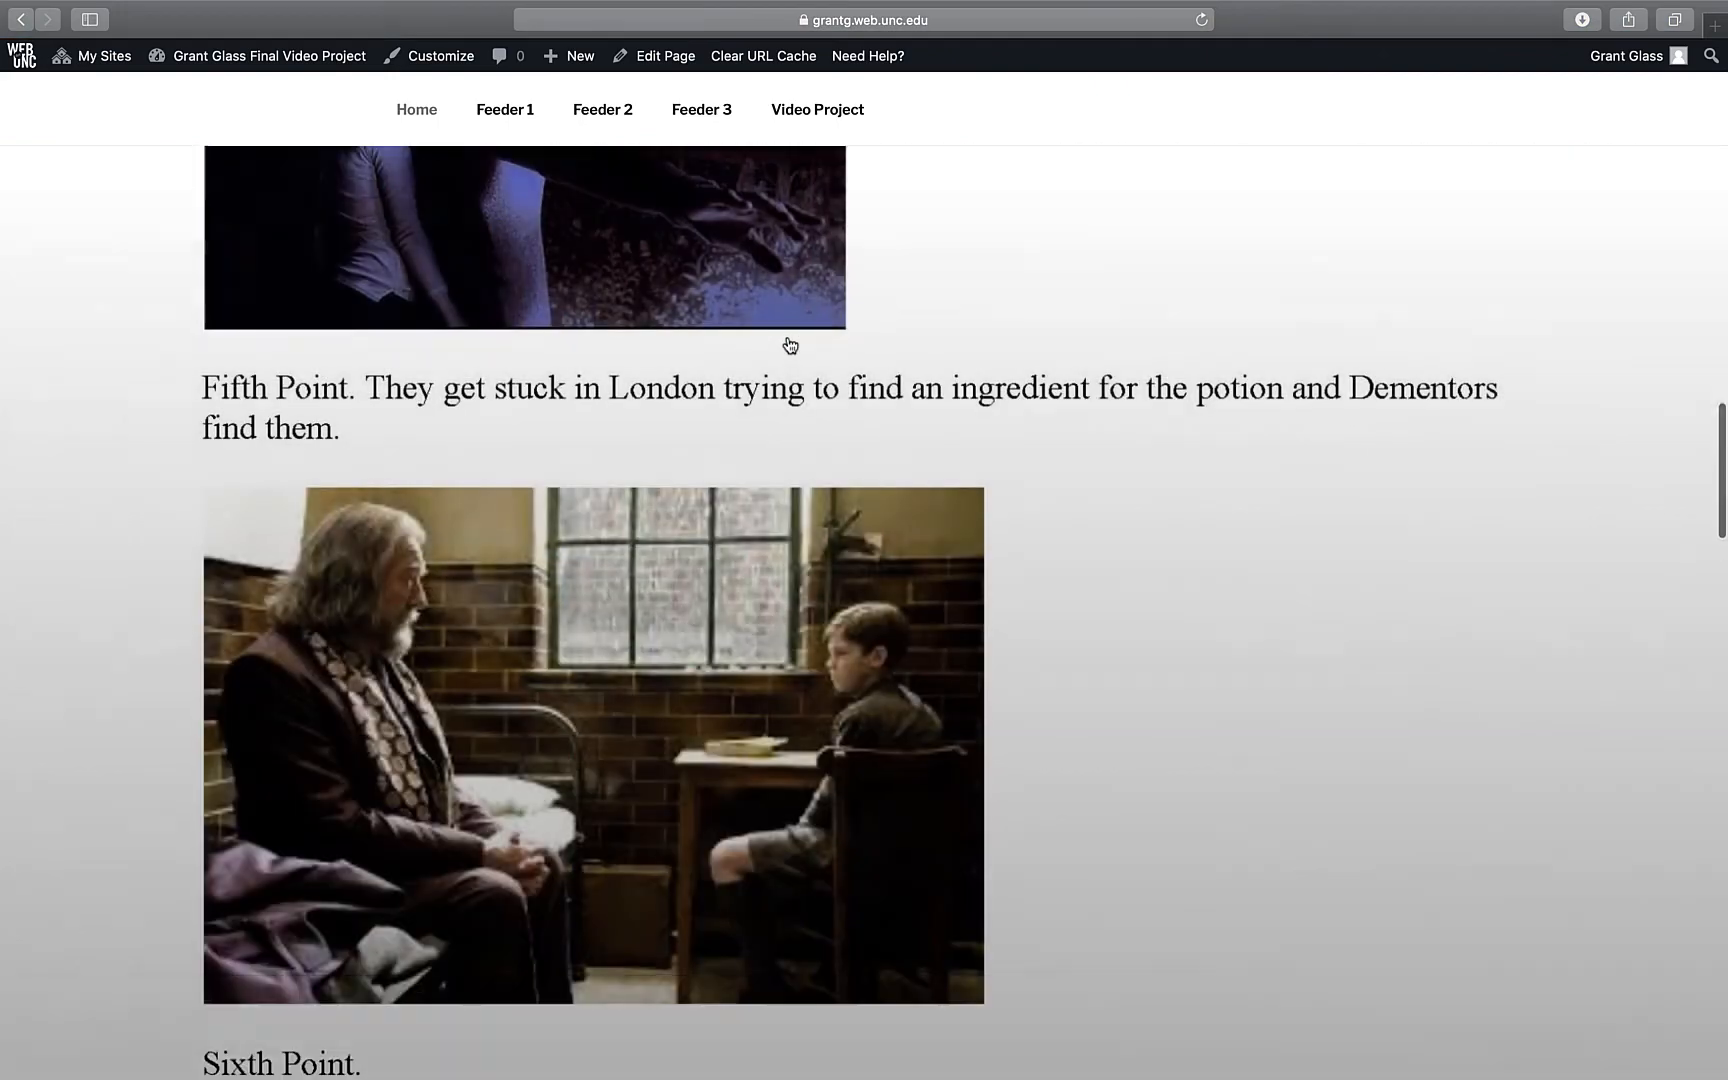
pyautogui.scroll(-20, 789, 345)
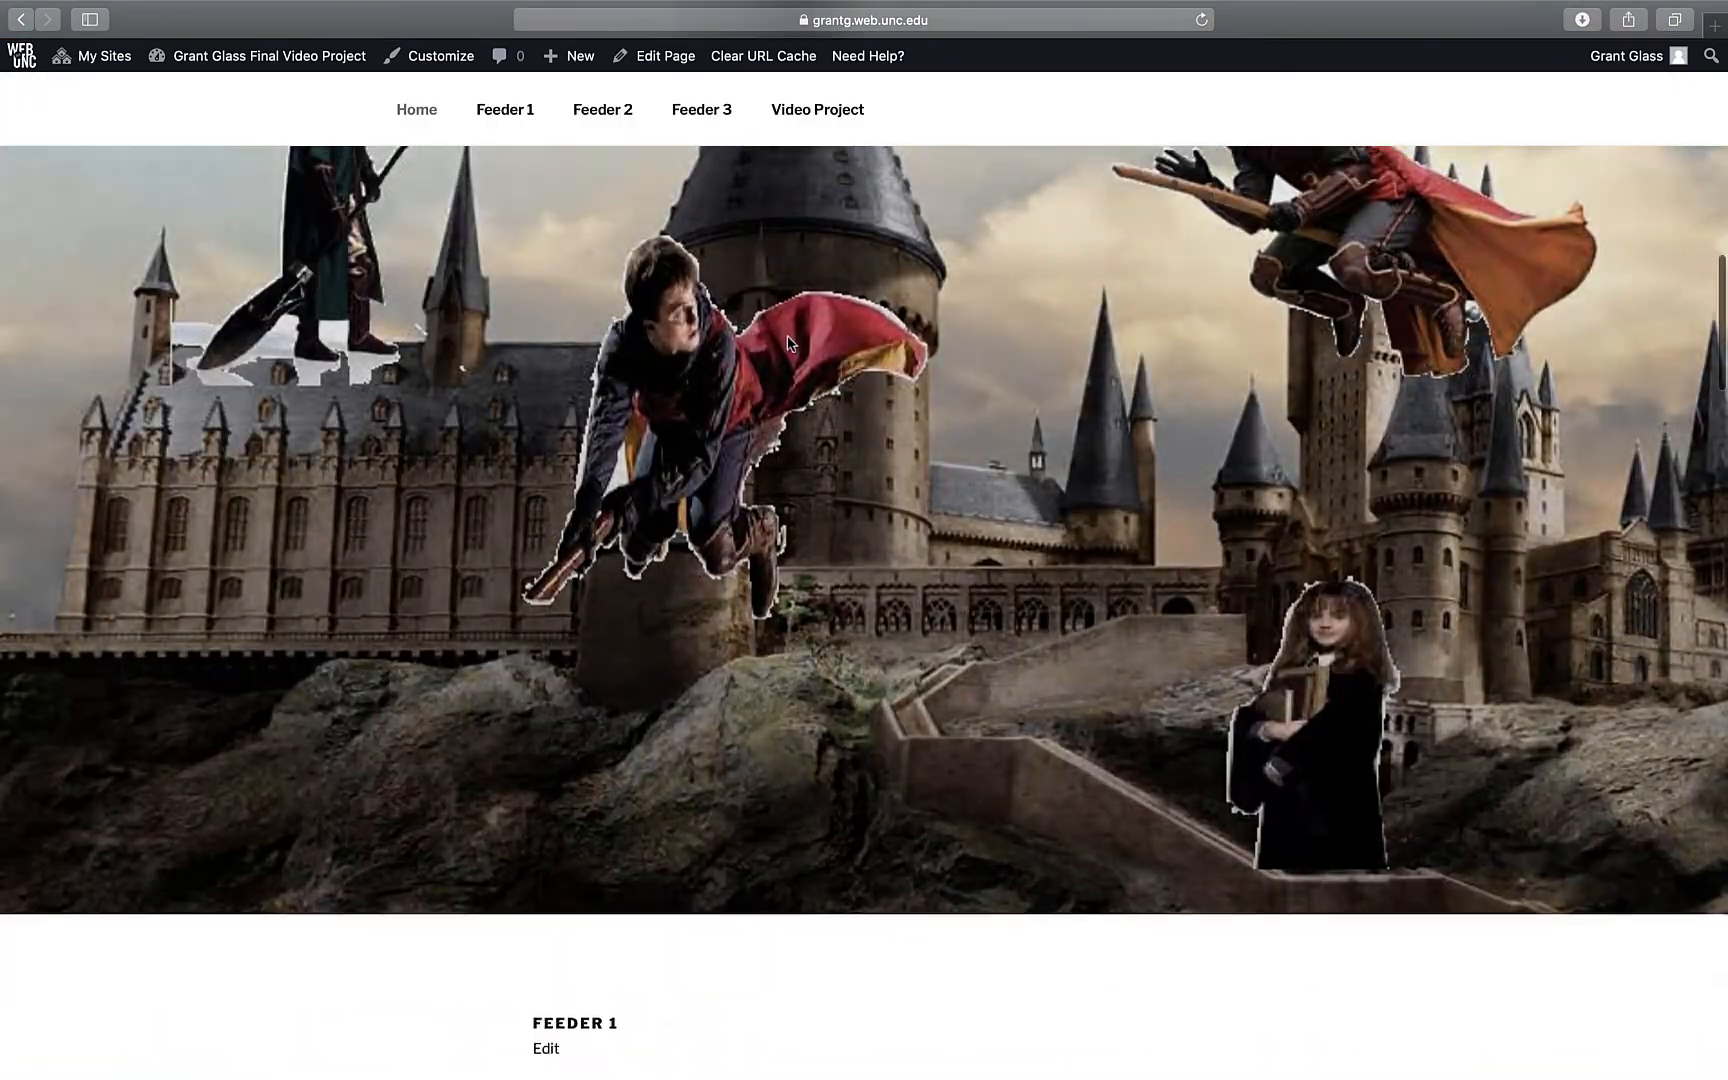
pyautogui.scroll(-6, 787, 340)
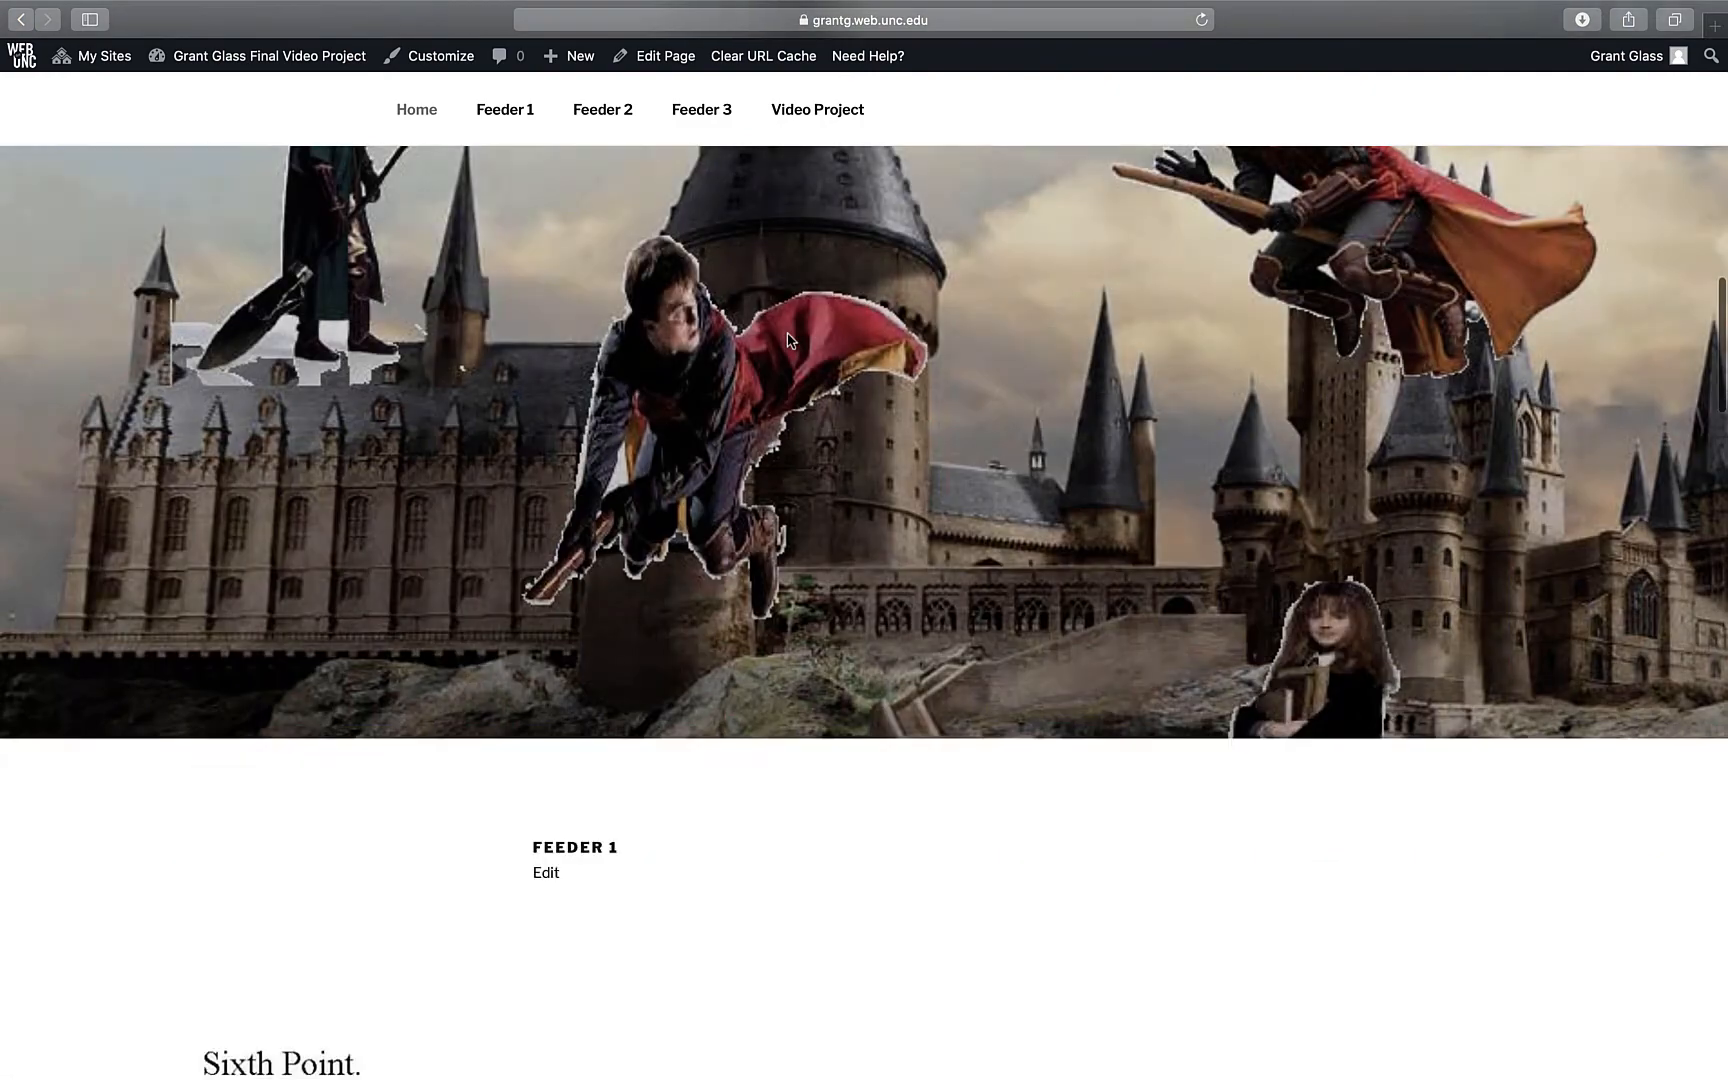
pyautogui.scroll(15, 787, 340)
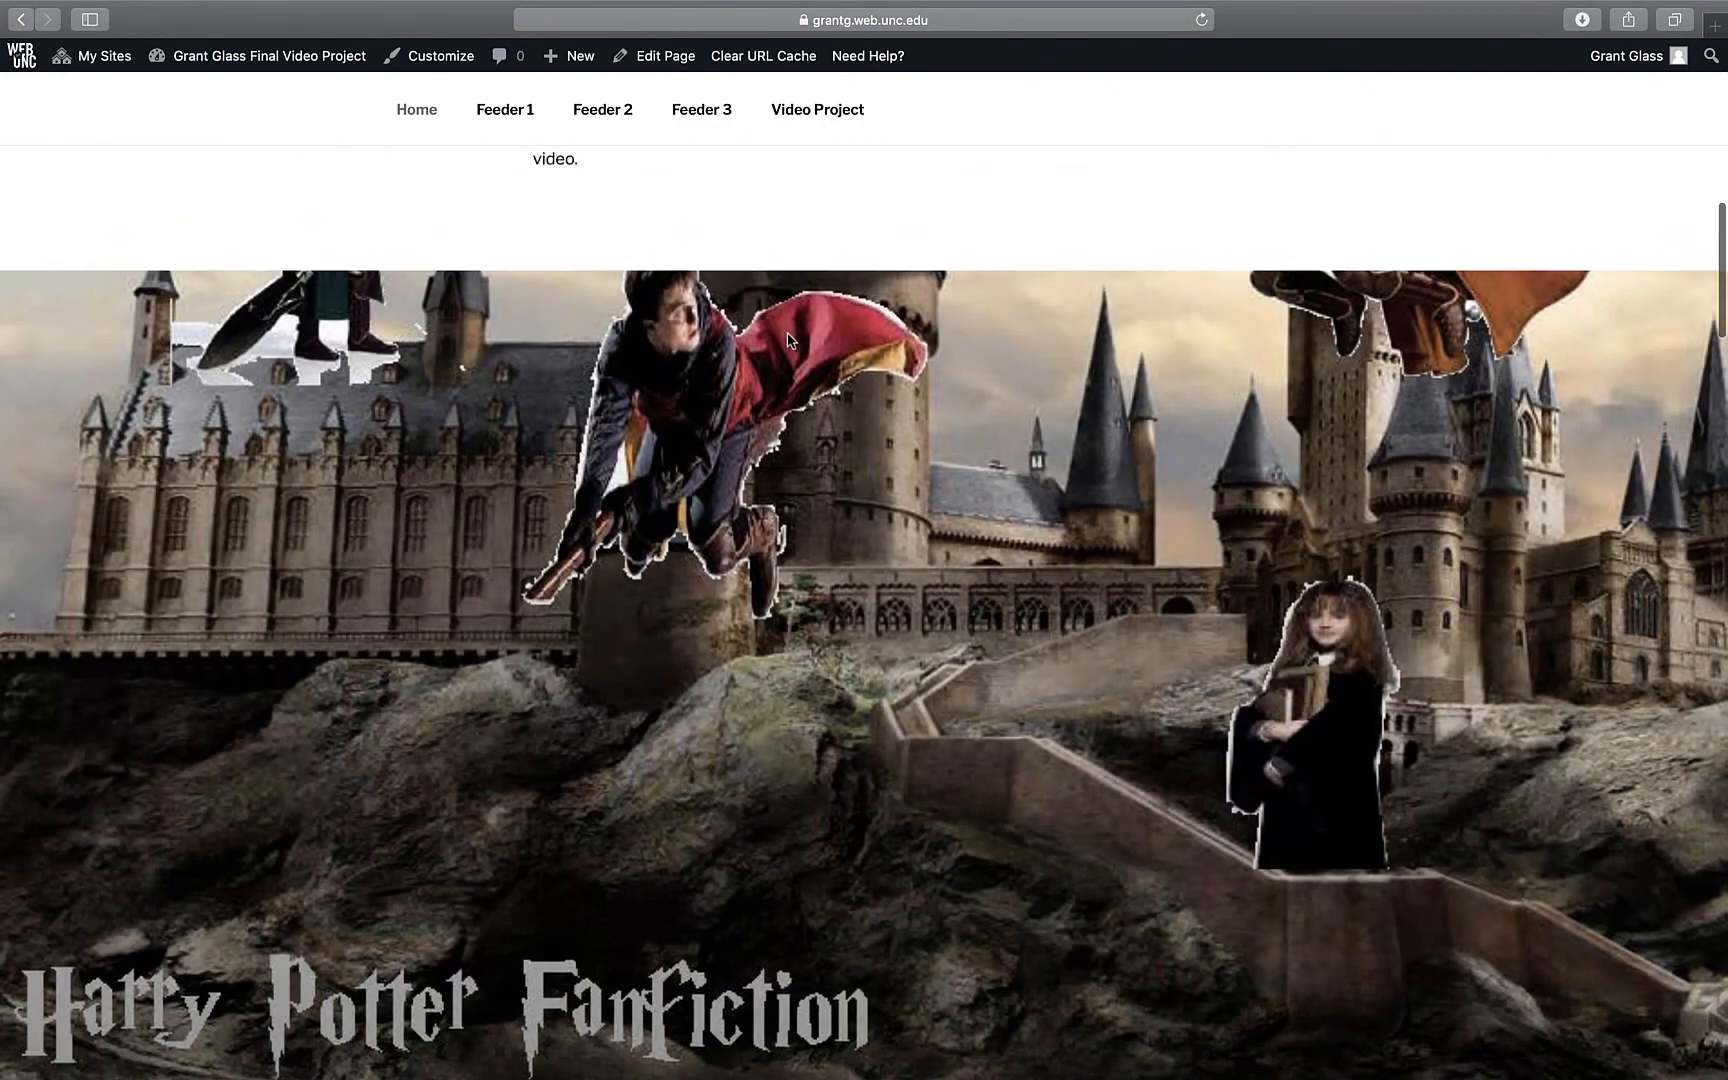
pyautogui.scroll(6, 787, 335)
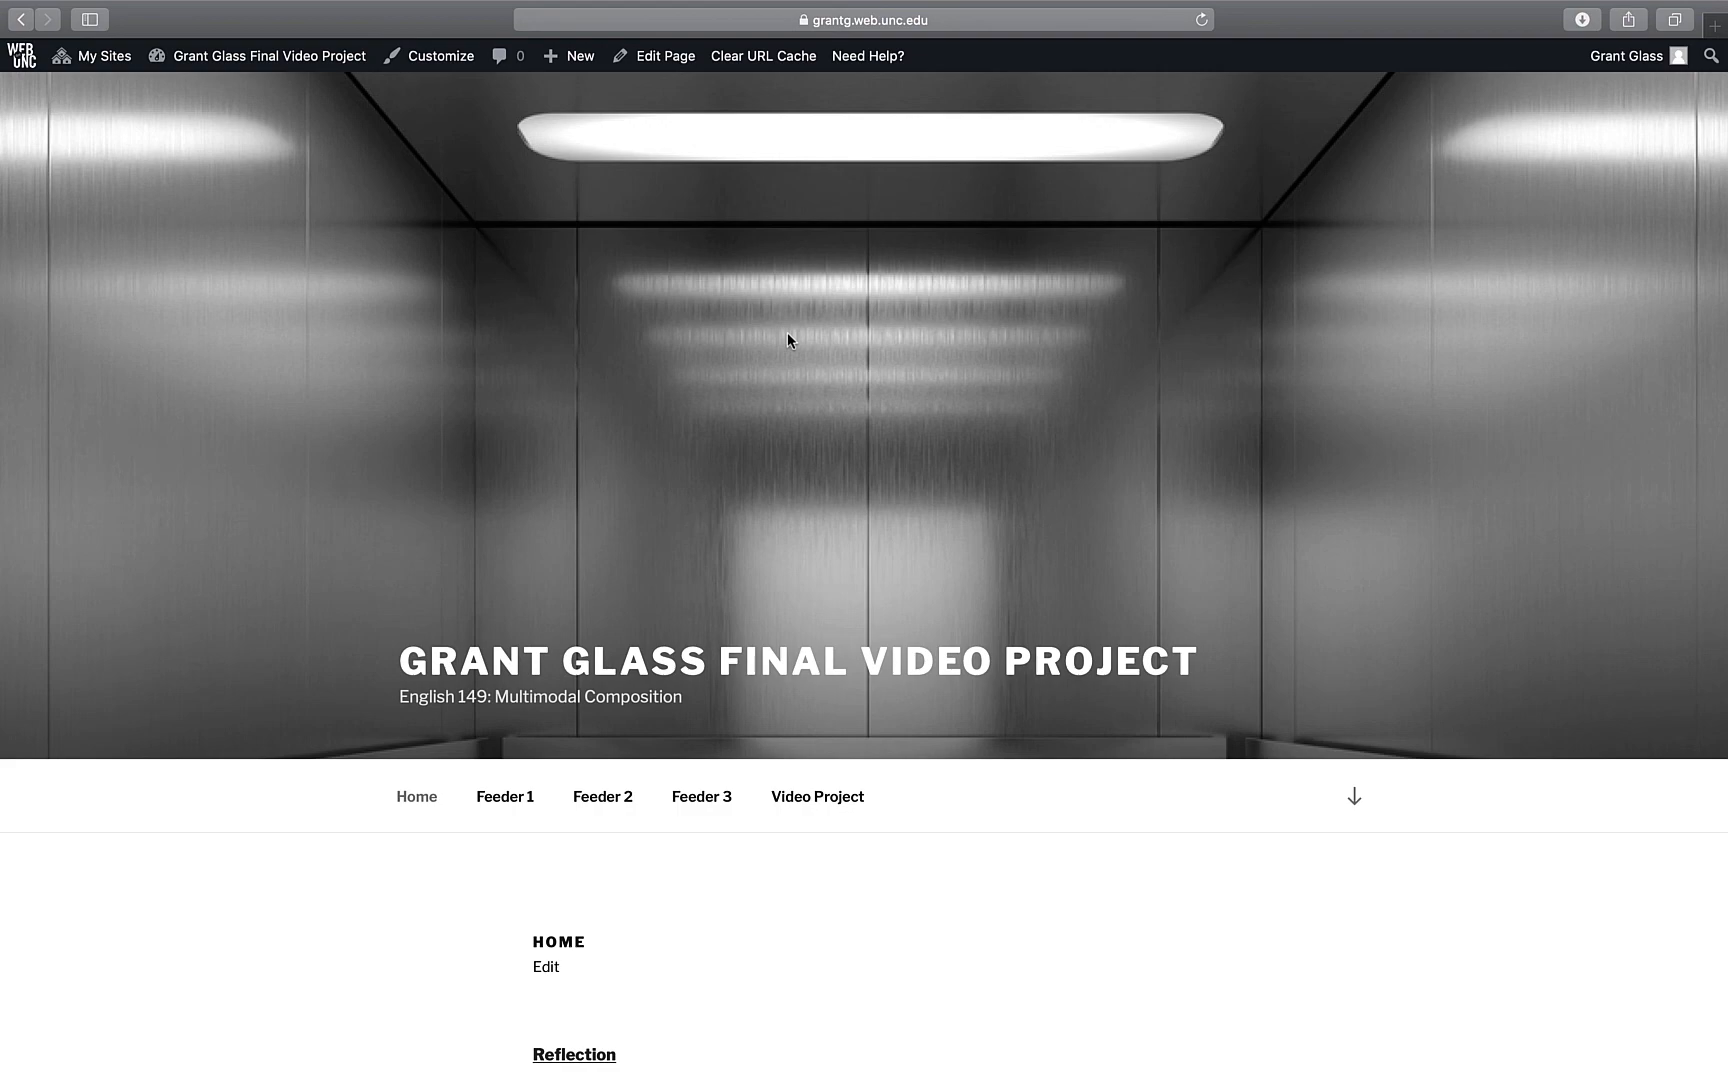
pyautogui.scroll(-15, 787, 340)
pyautogui.scroll(-20, 790, 340)
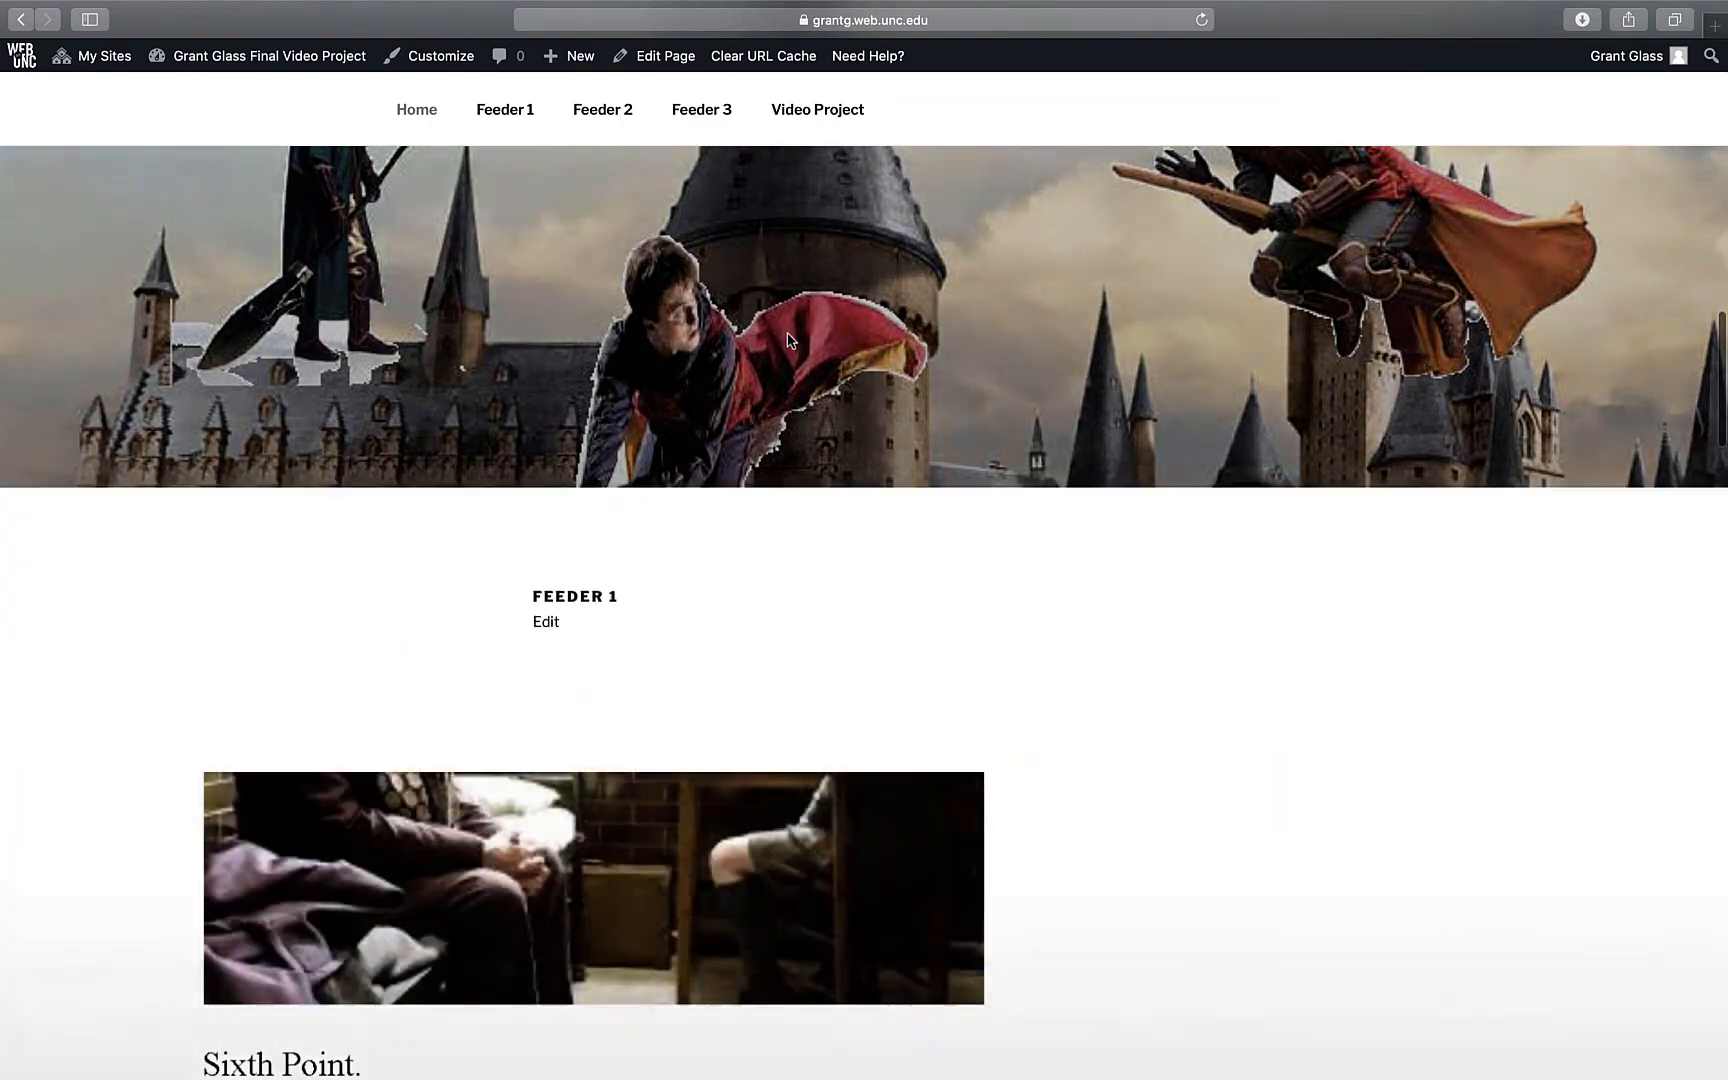
pyautogui.scroll(-20, 787, 340)
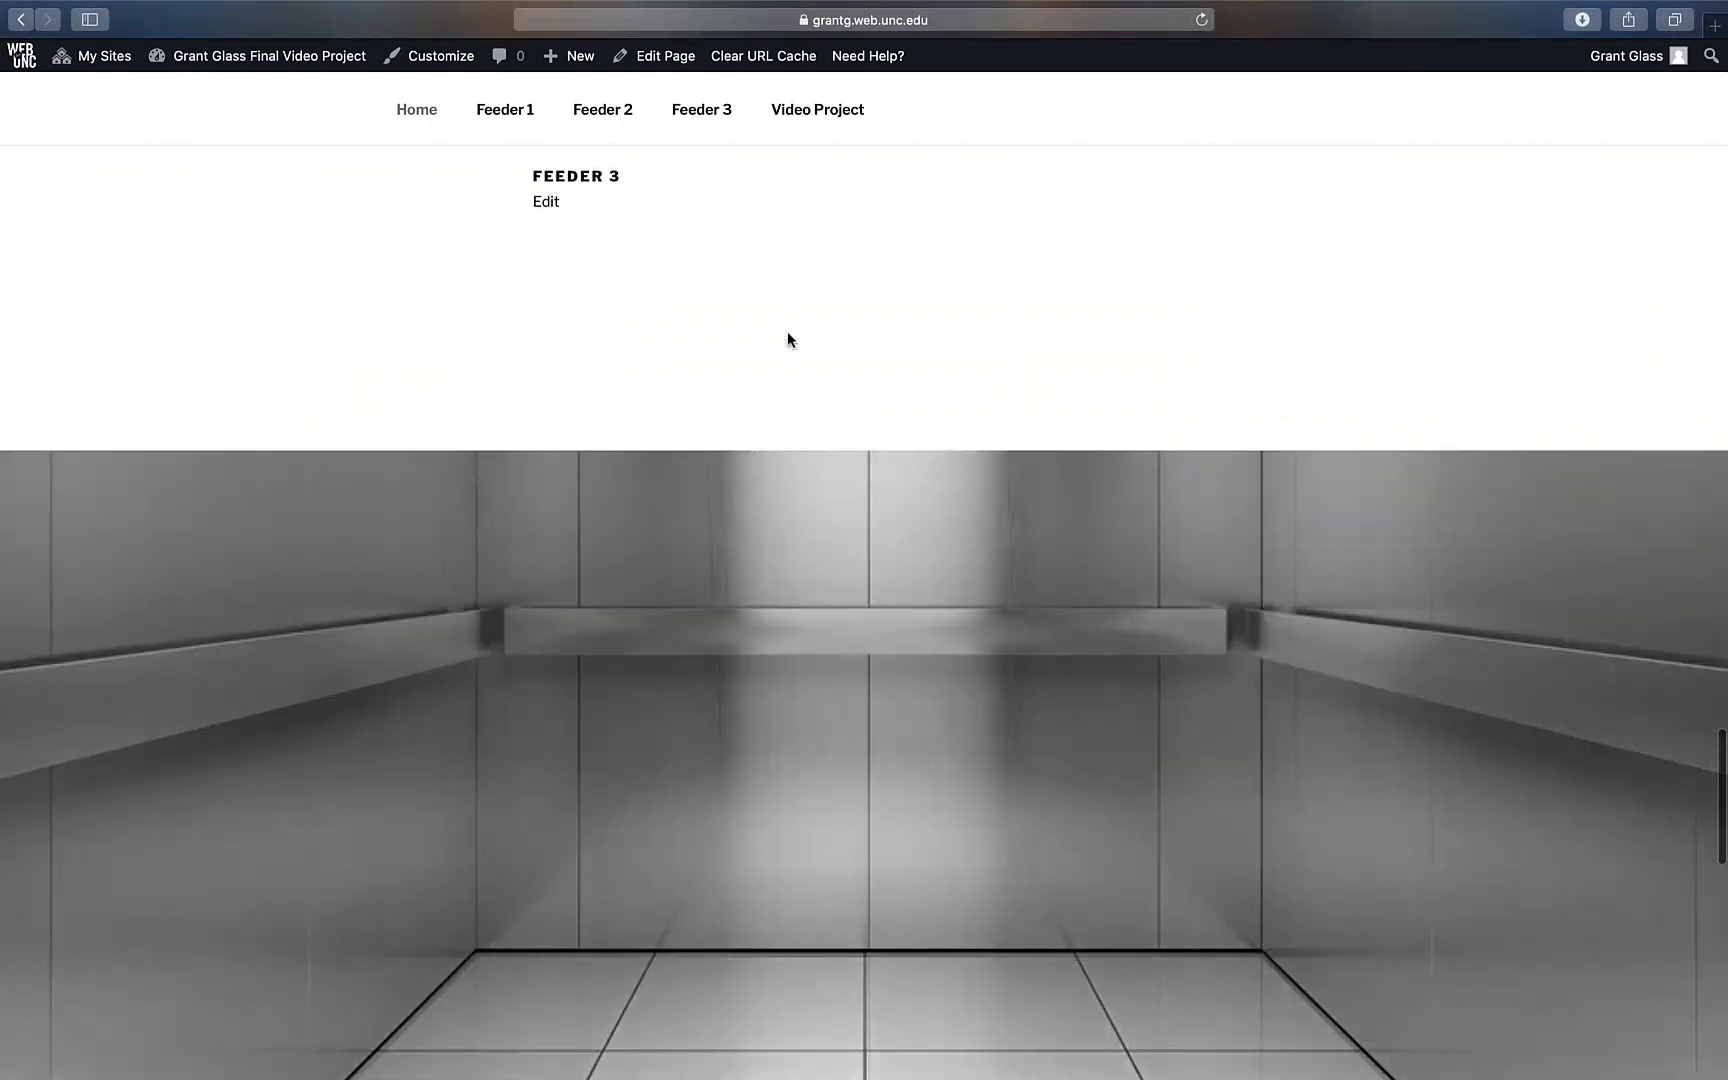
pyautogui.scroll(-5, 790, 340)
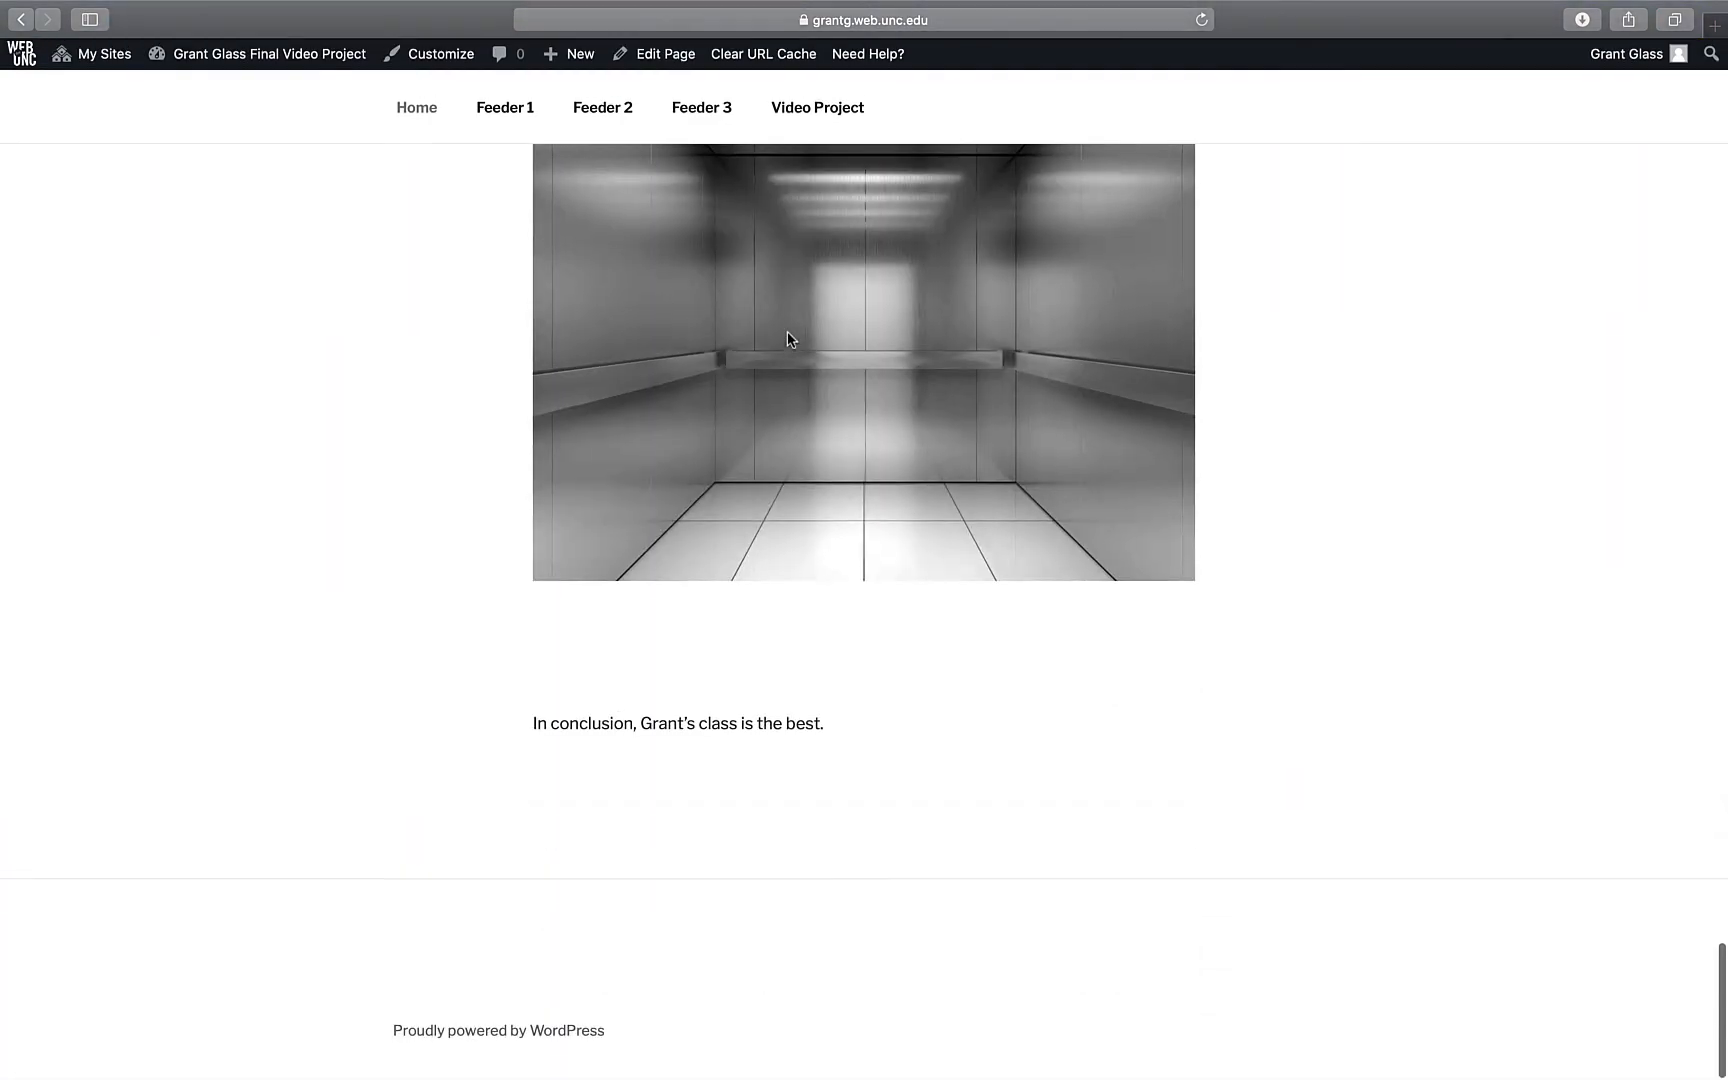
pyautogui.scroll(20, 790, 340)
pyautogui.scroll(15, 790, 340)
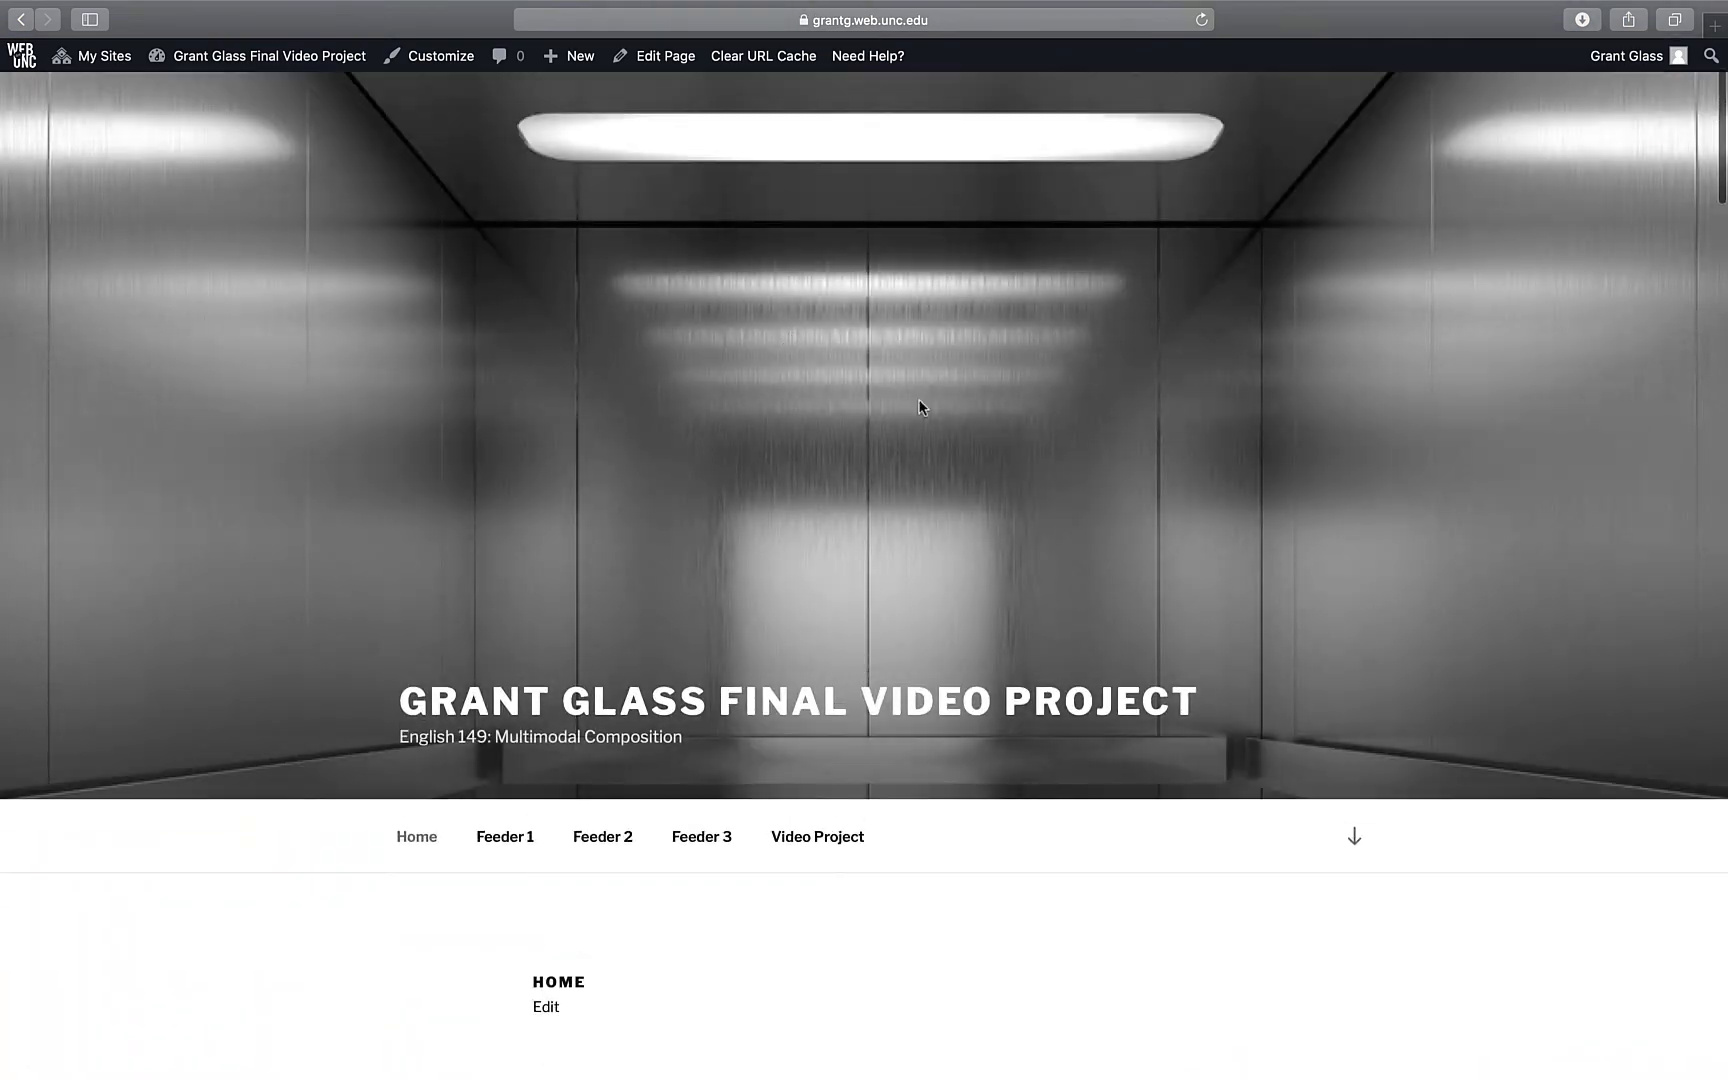
pyautogui.scroll(3, 852, 478)
pyautogui.scroll(-1, 852, 478)
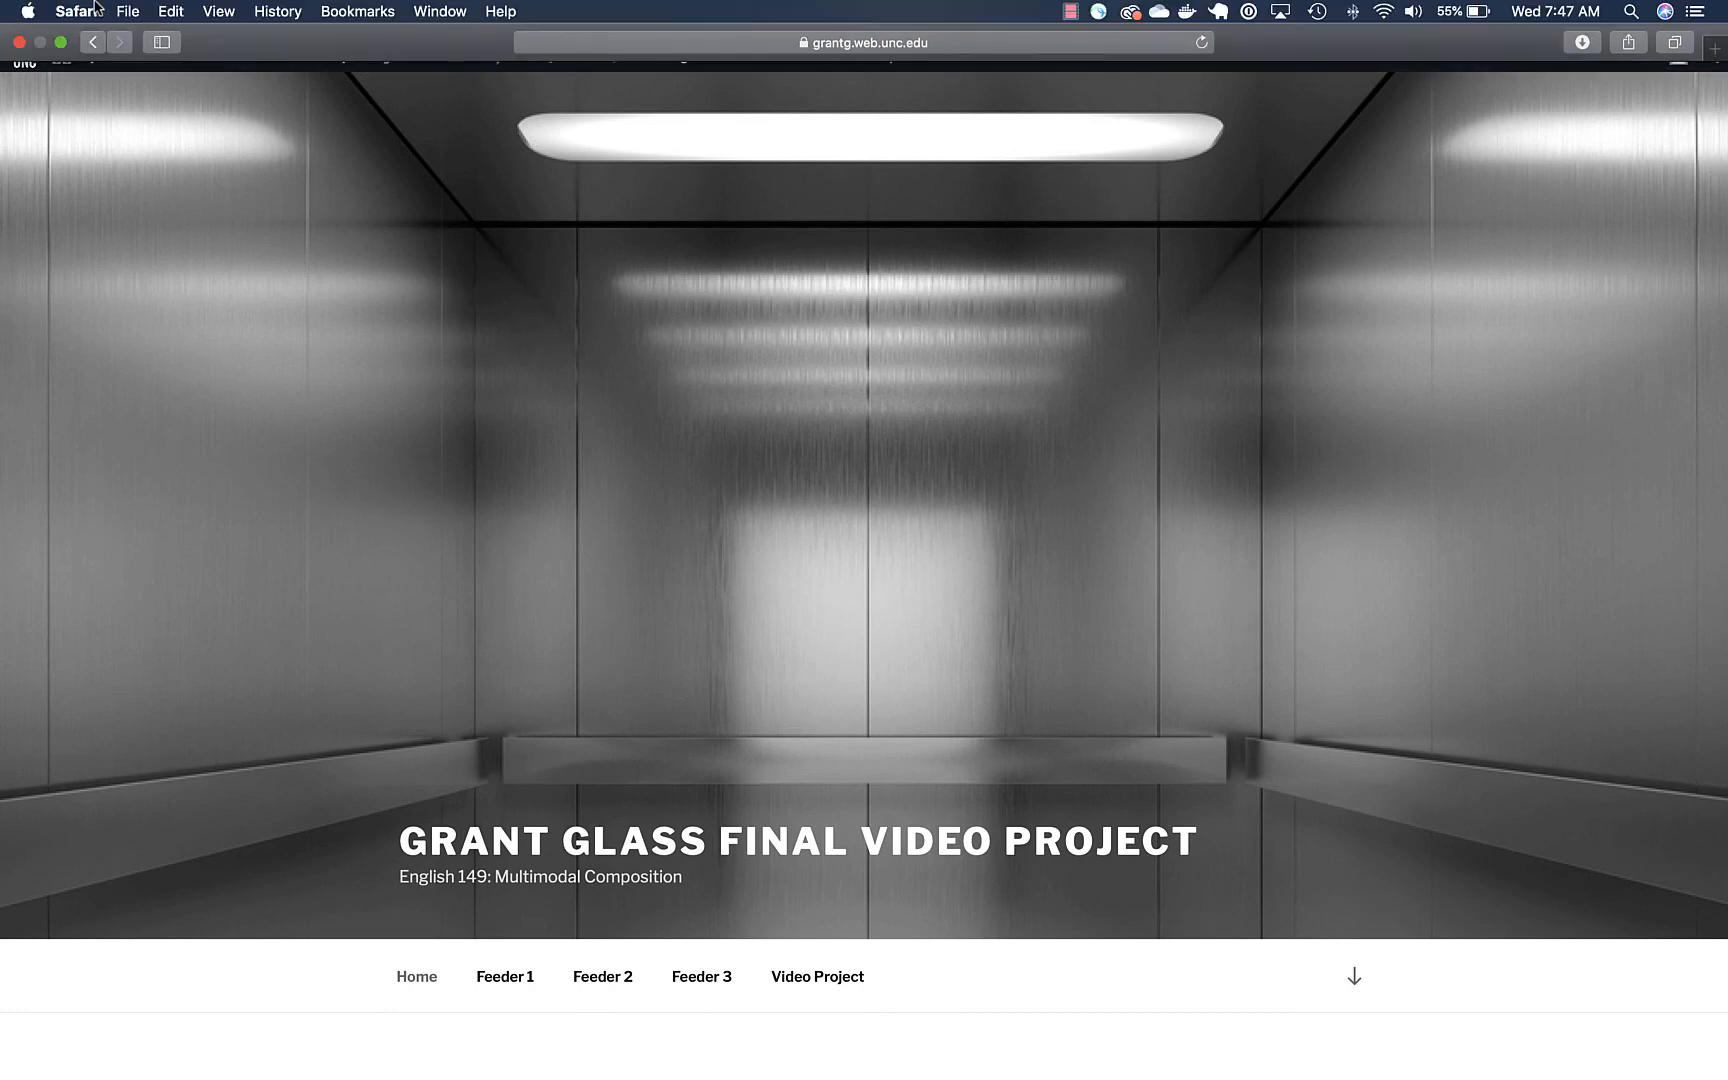
# - Close the browser window, play the Website presentation in Keynote through the Unit 1 page-editing slide, and exit the slideshow
pyautogui.click(19, 42)
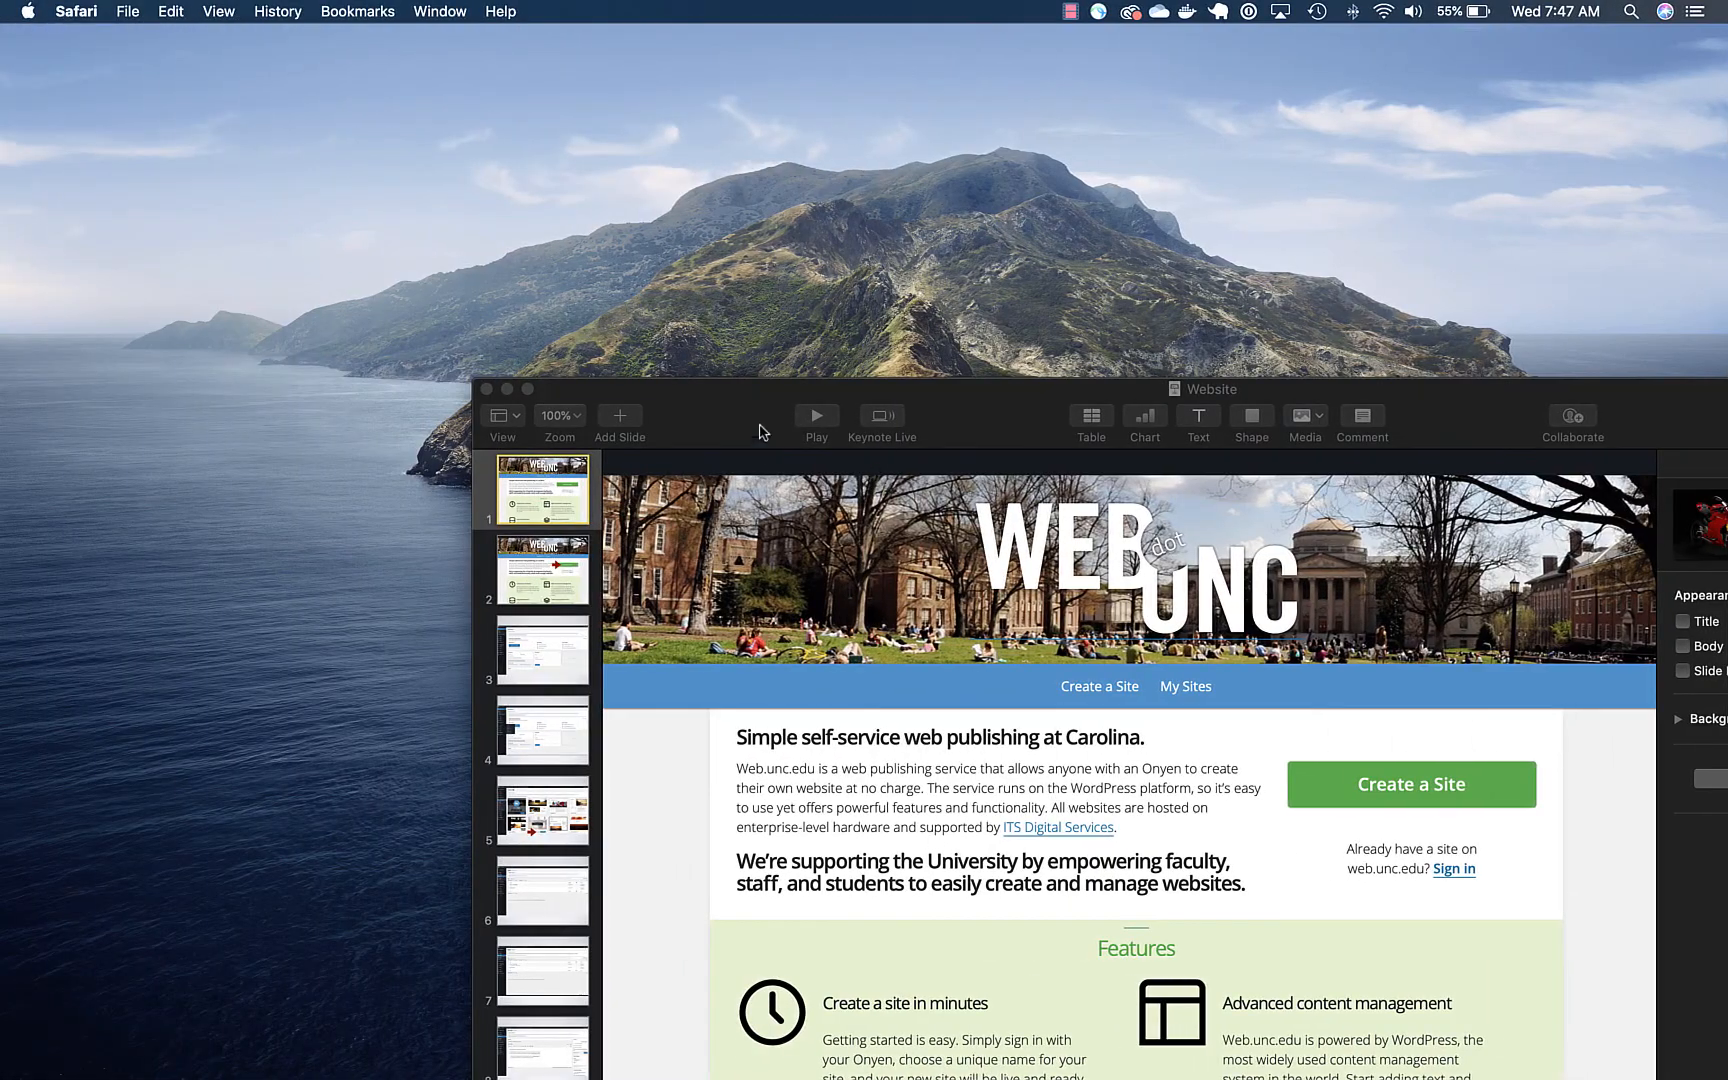
pyautogui.click(808, 415)
pyautogui.press('alt+super+p')
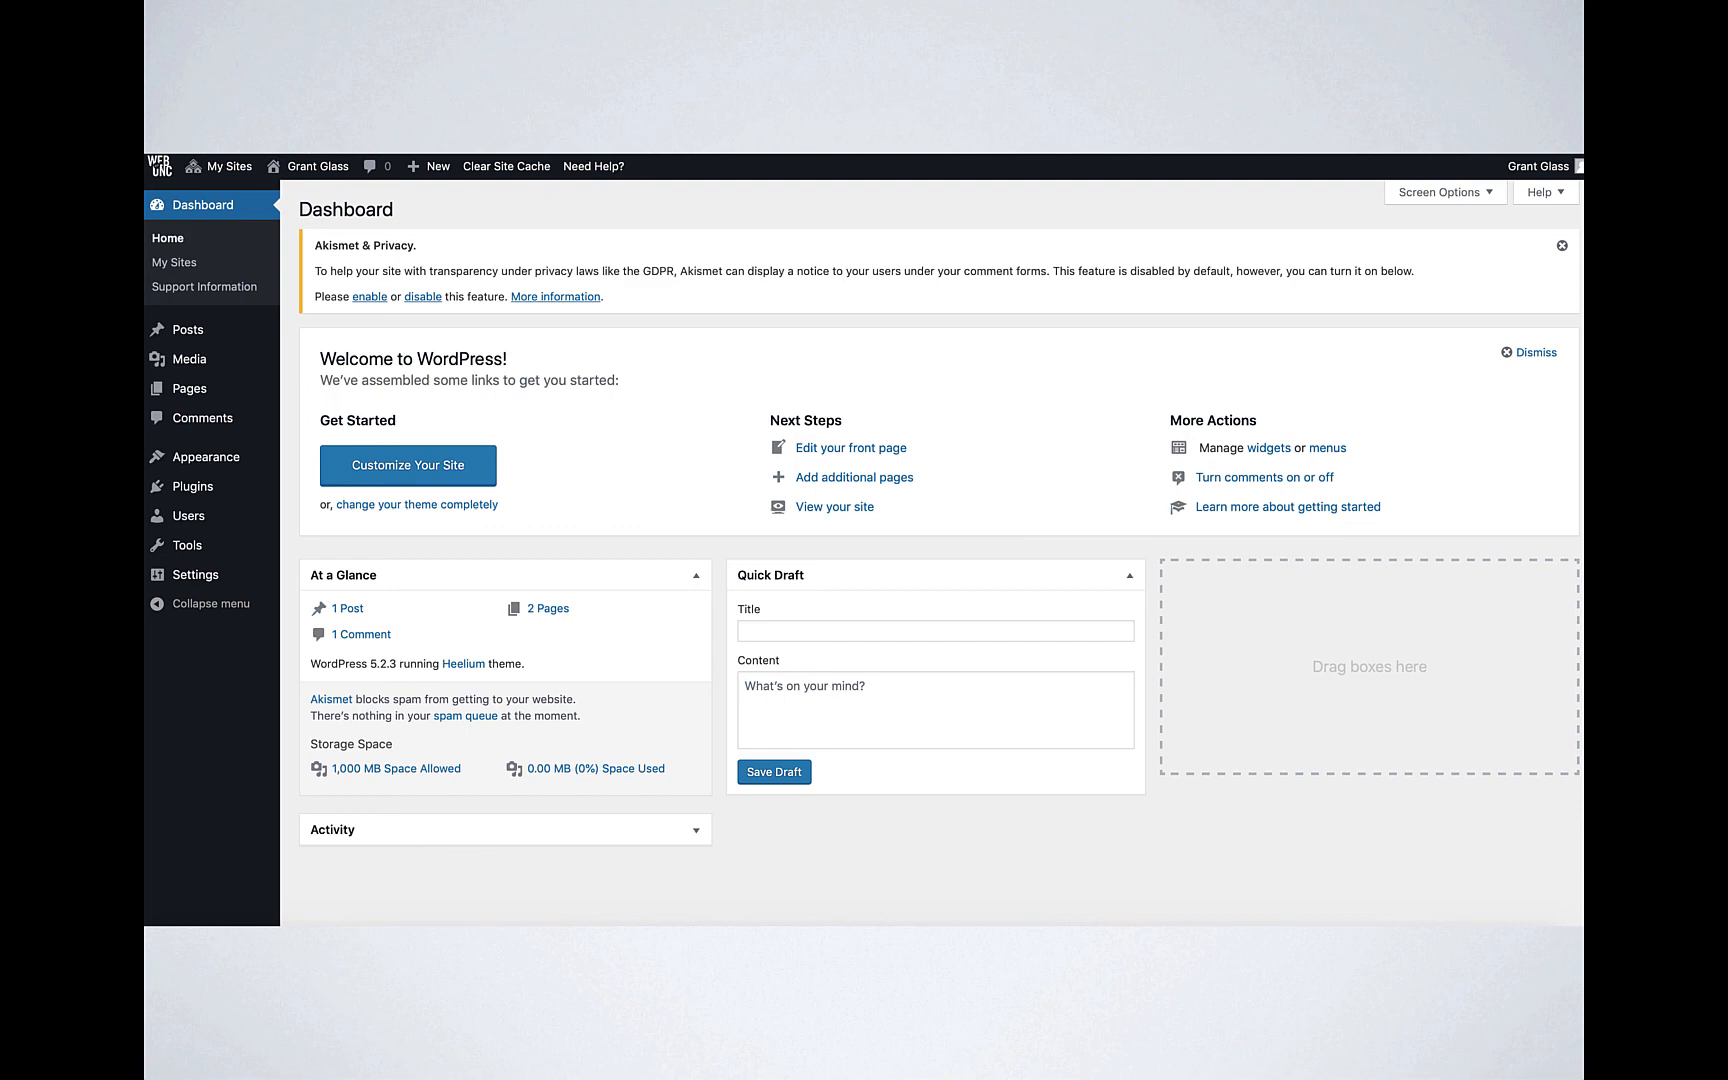
pyautogui.moveTo(205, 456)
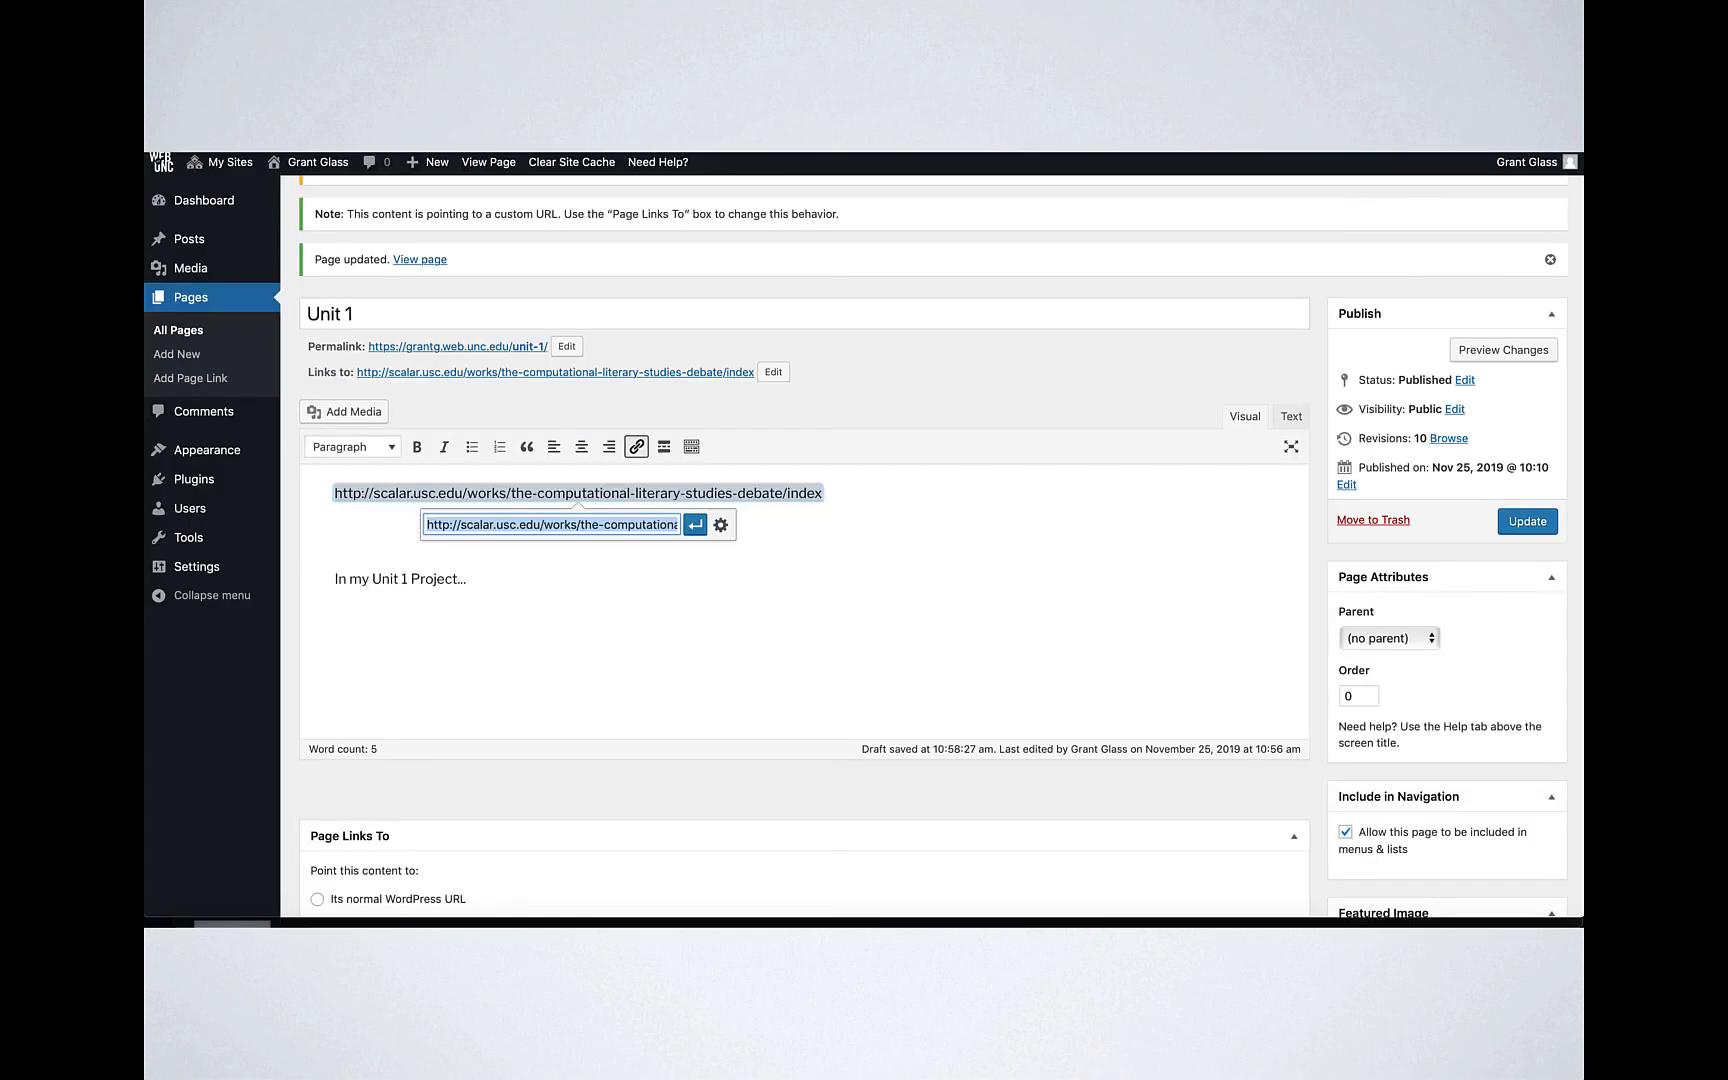
pyautogui.press('Escape')
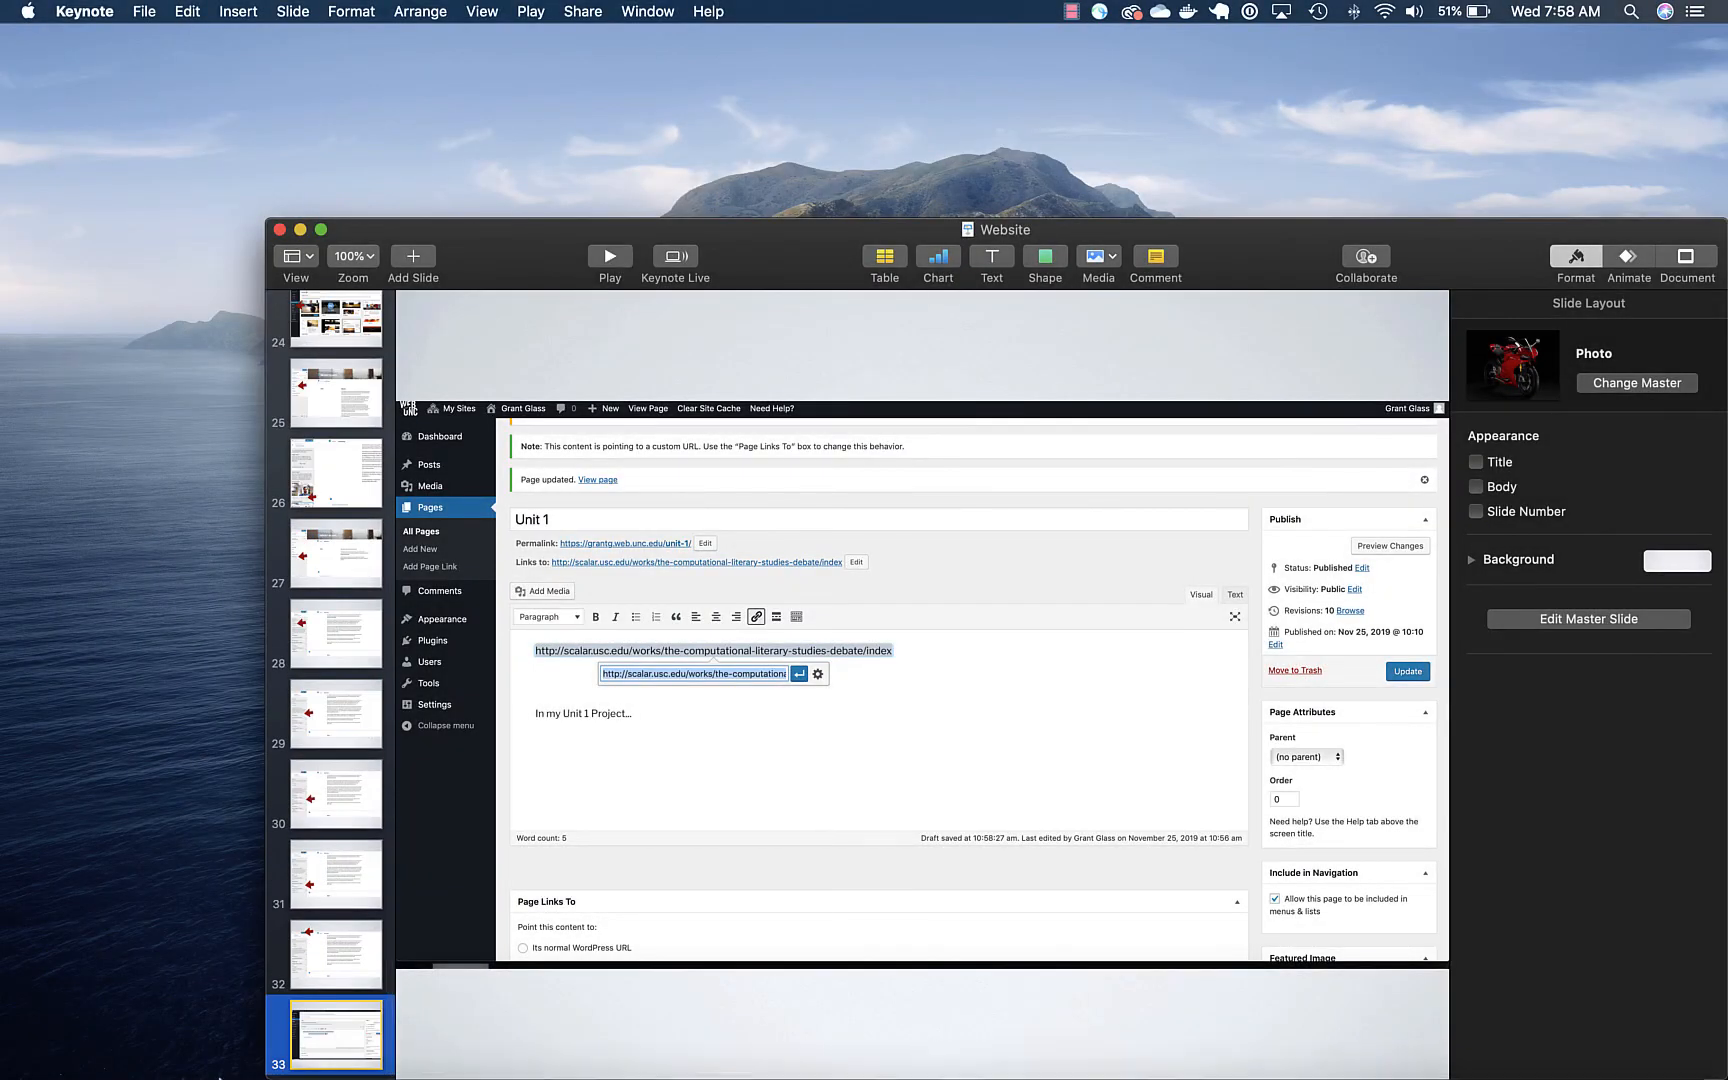
# - Switch to a new Safari window and load grantg.web.unc.edu
pyautogui.rightClick(124, 1058)
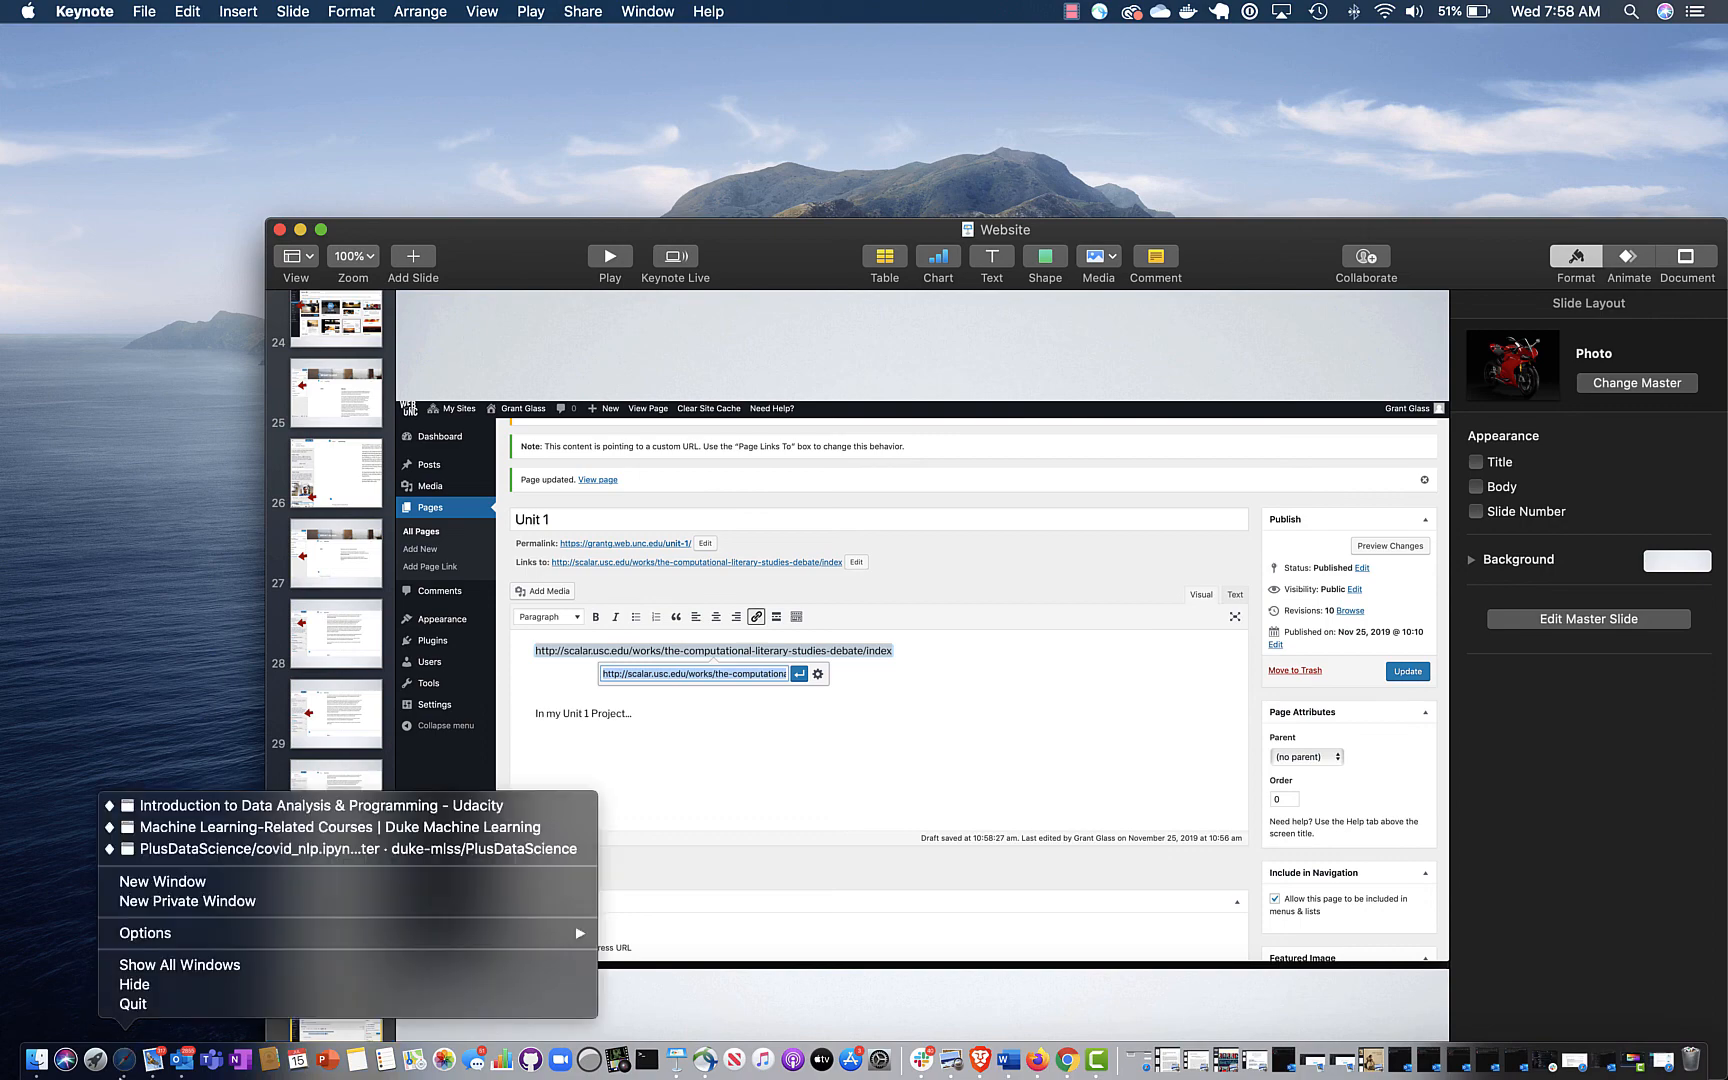
pyautogui.click(152, 884)
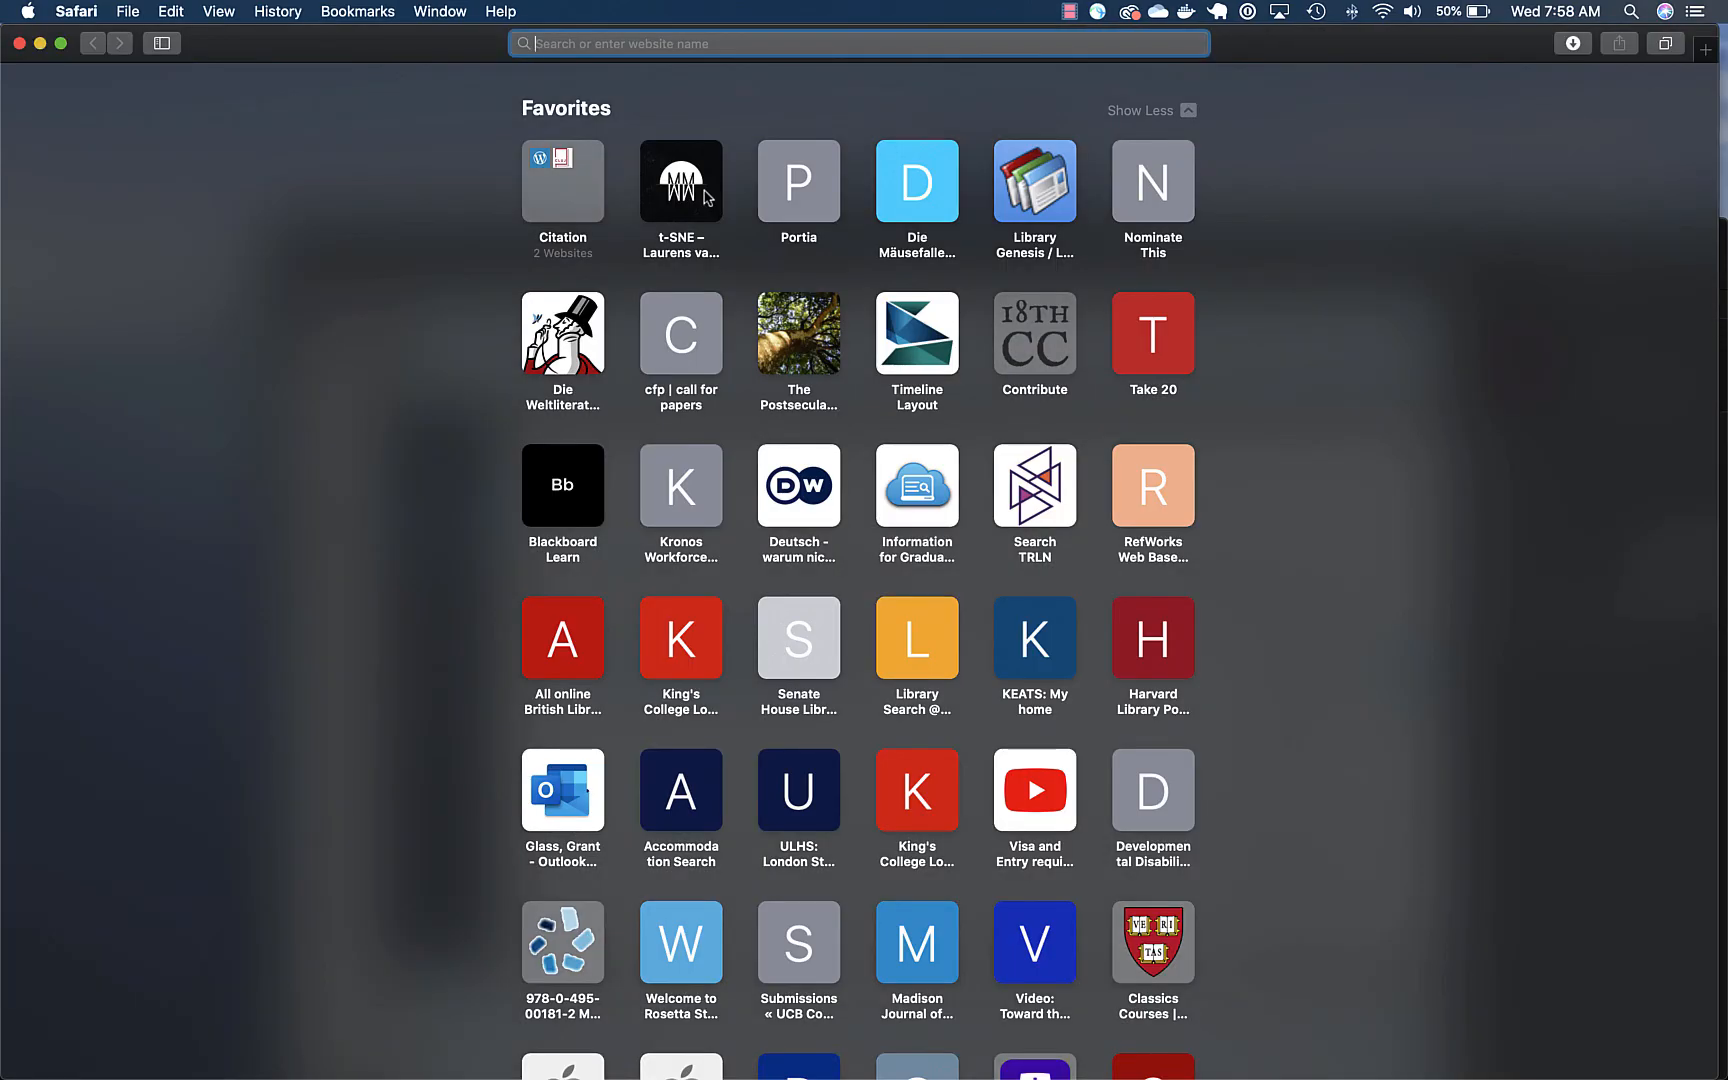
pyautogui.write('grant')
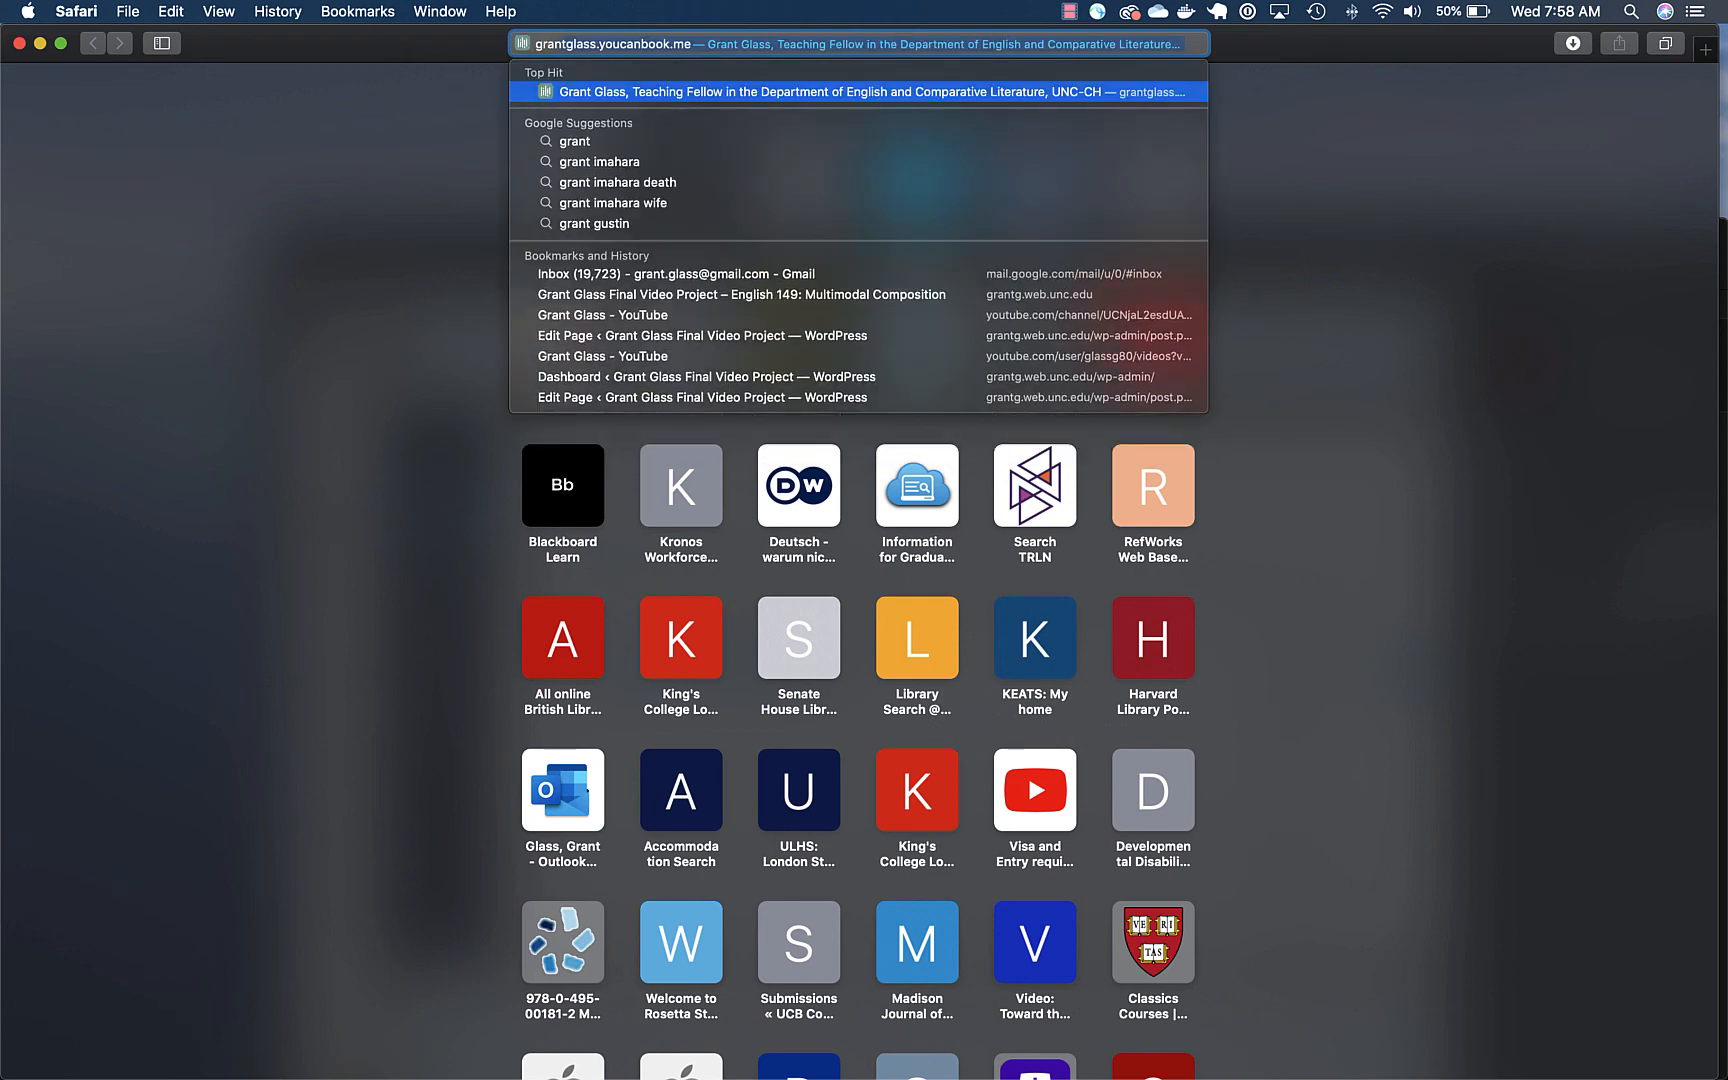
pyautogui.write('g.web.unc.edu')
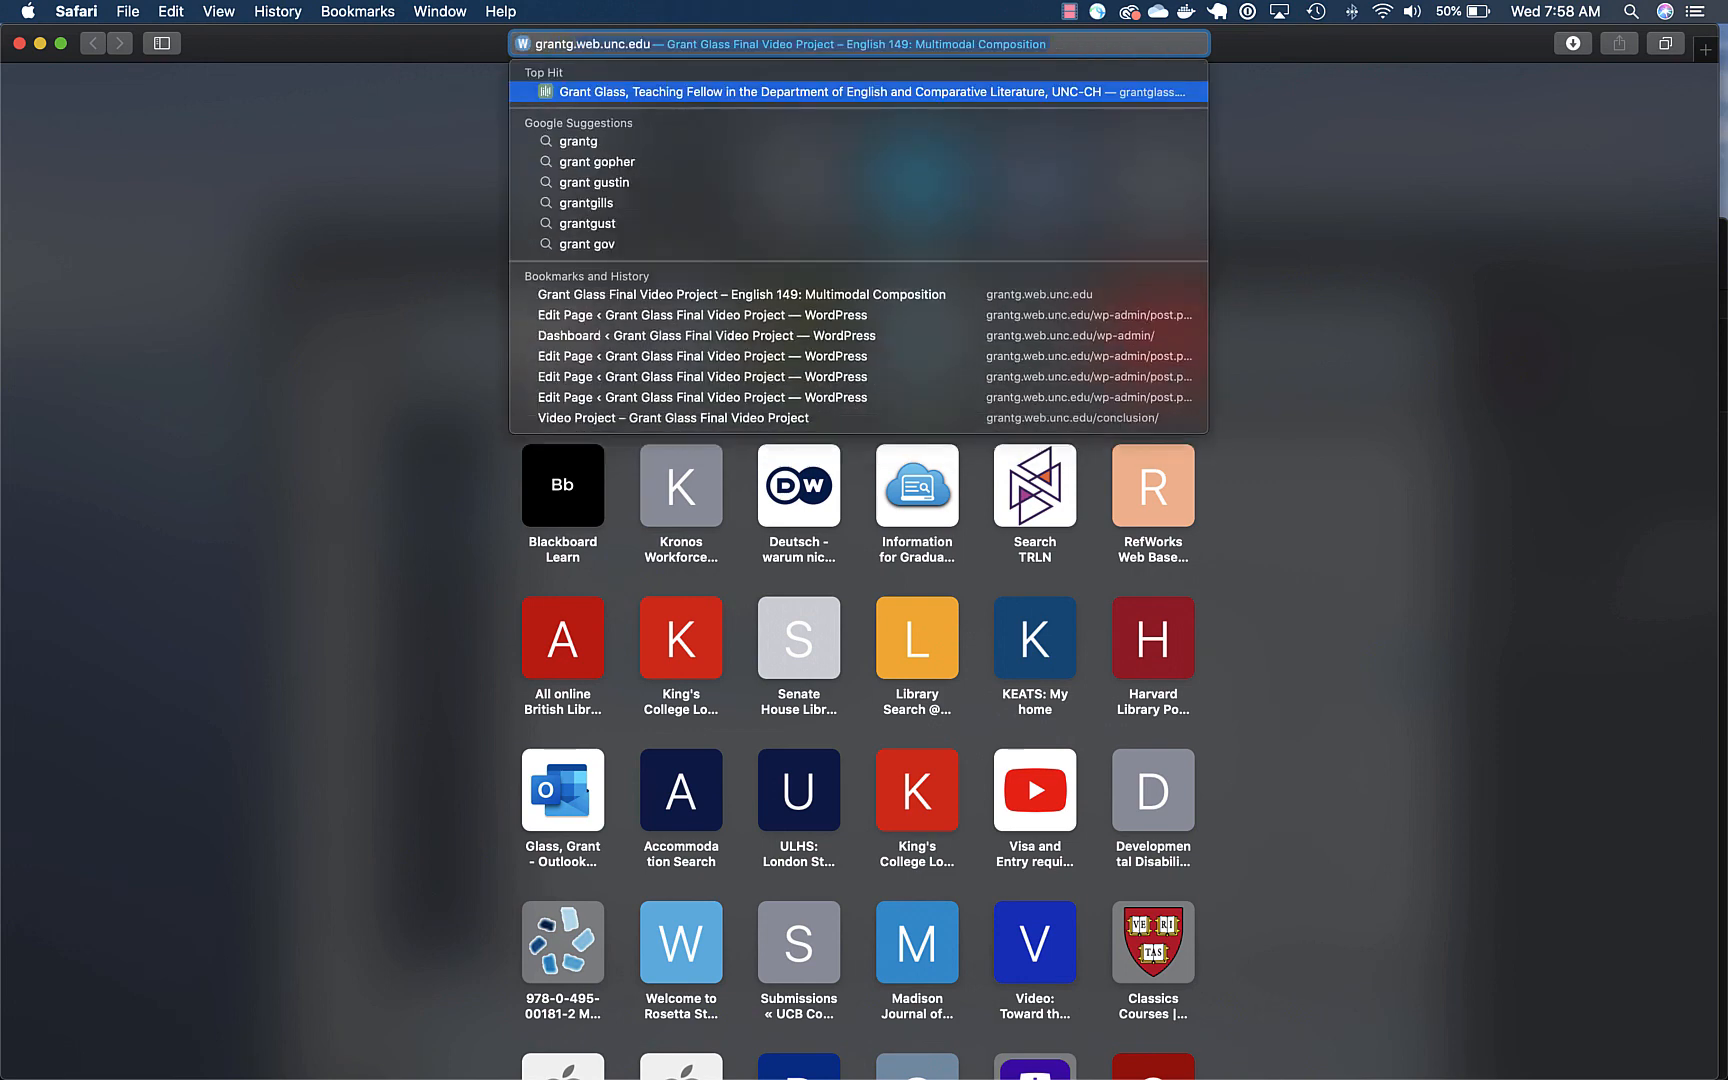
pyautogui.press('Return')
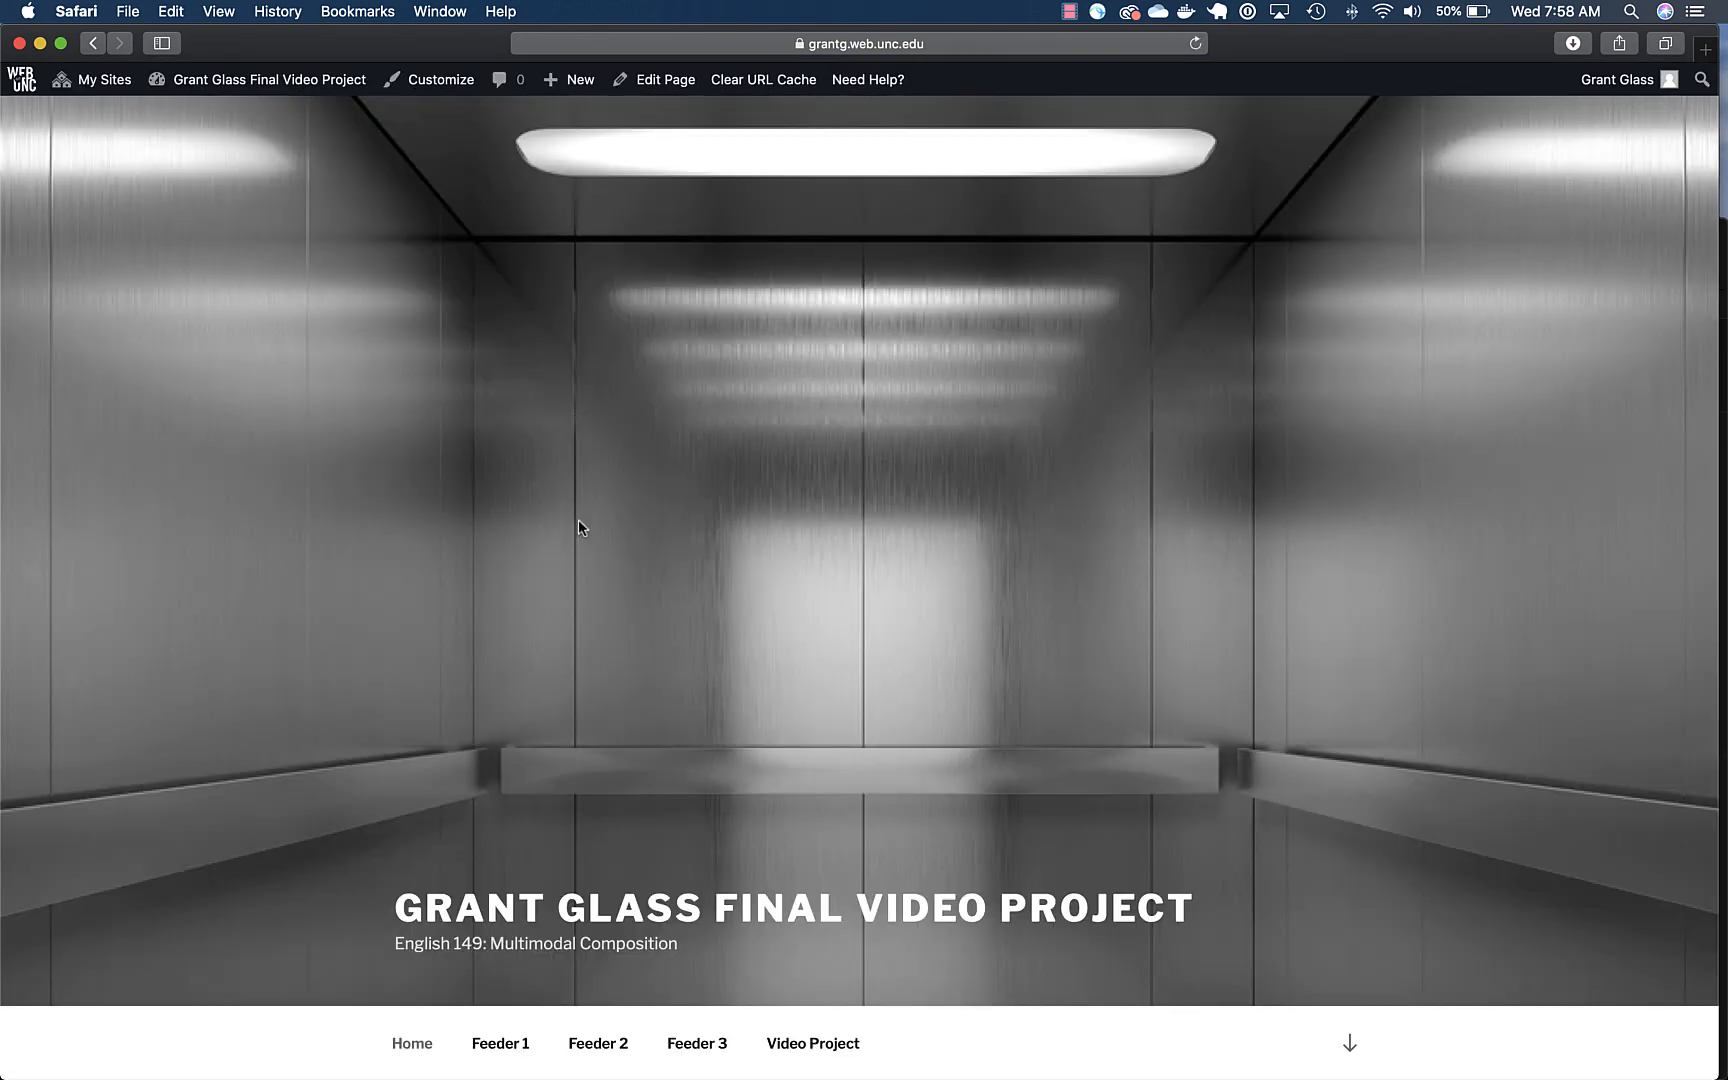
# - Open the site's customizer and bring up the Primary Navigation menu settings
pyautogui.scroll(-3, 579, 521)
pyautogui.scroll(-5, 578, 527)
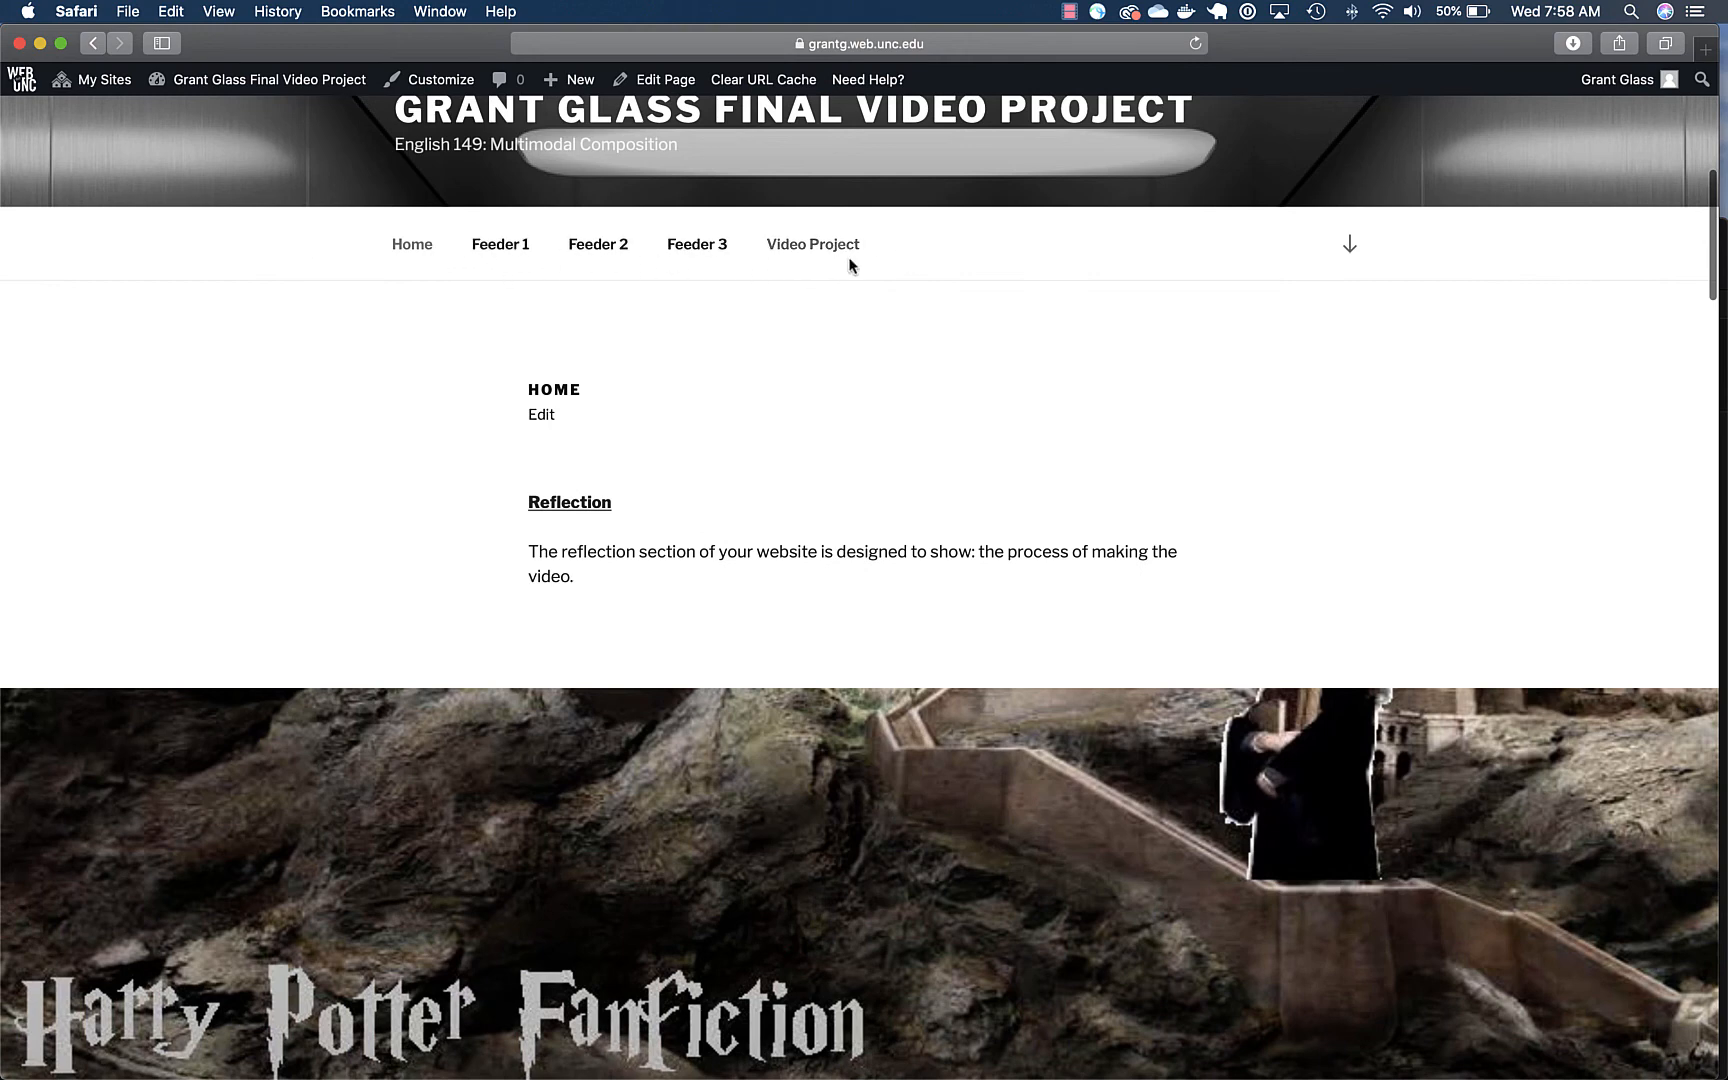
pyautogui.click(441, 80)
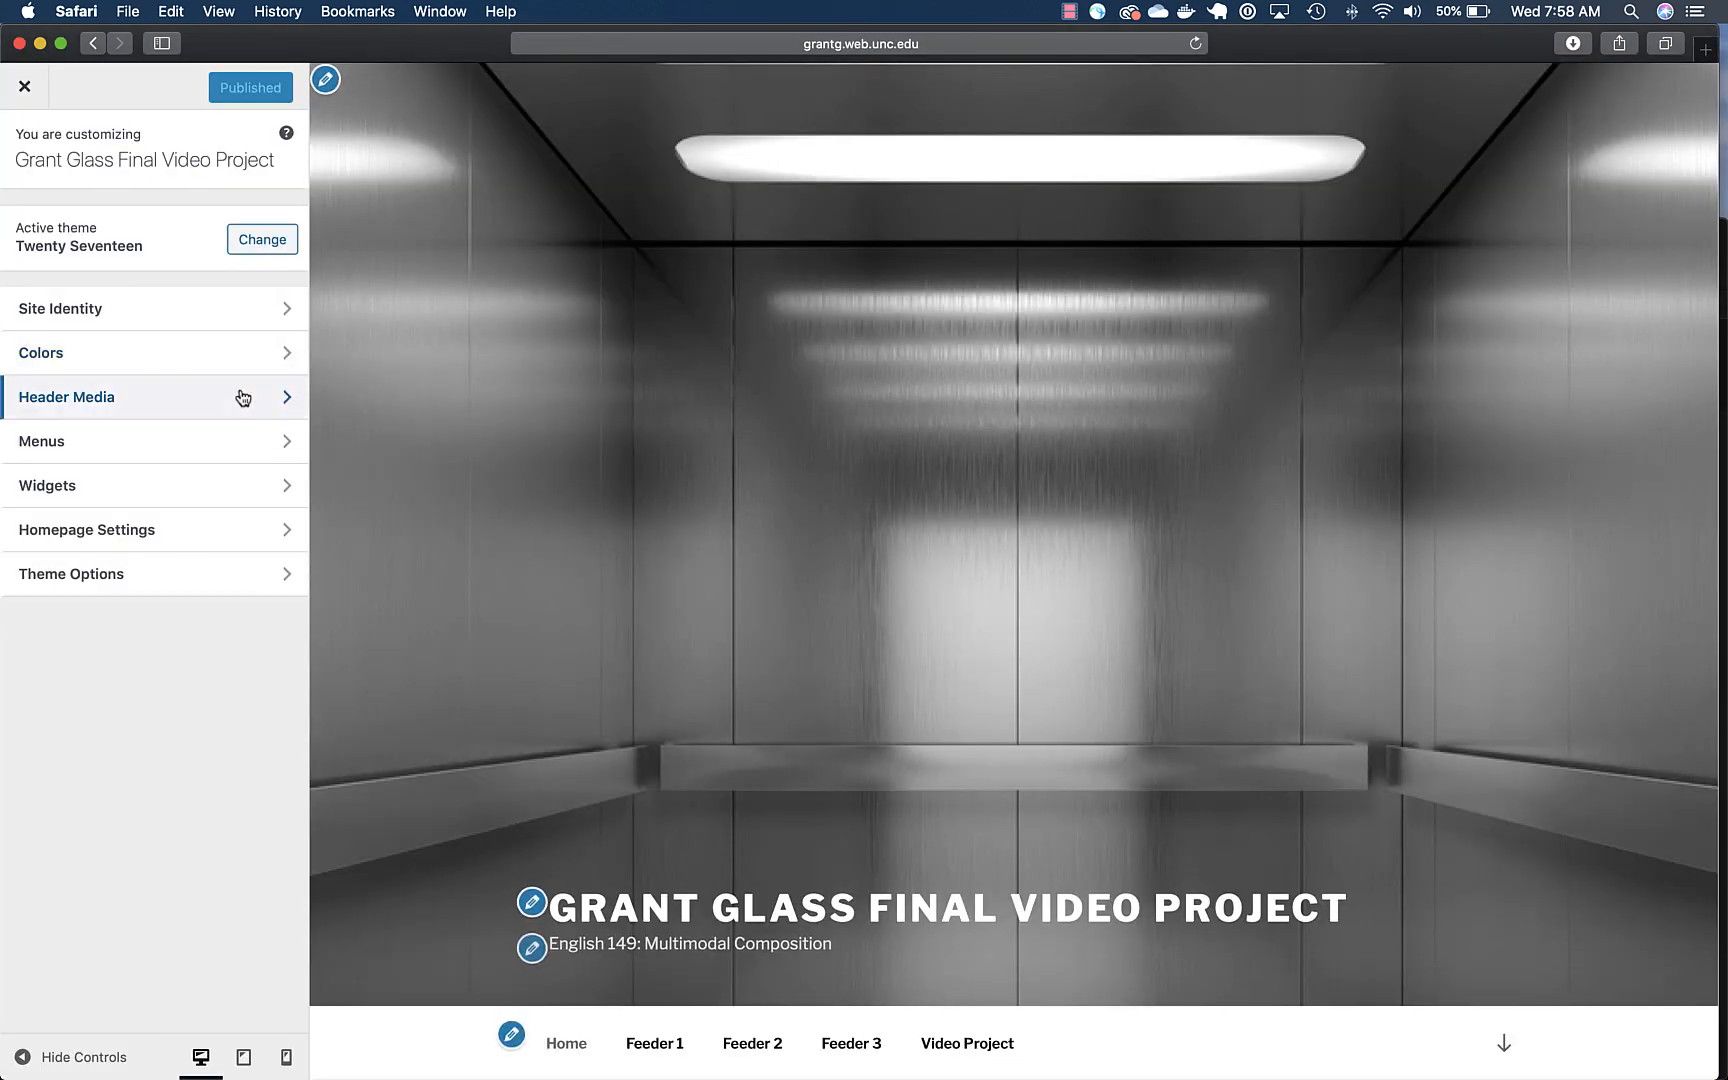
pyautogui.click(226, 442)
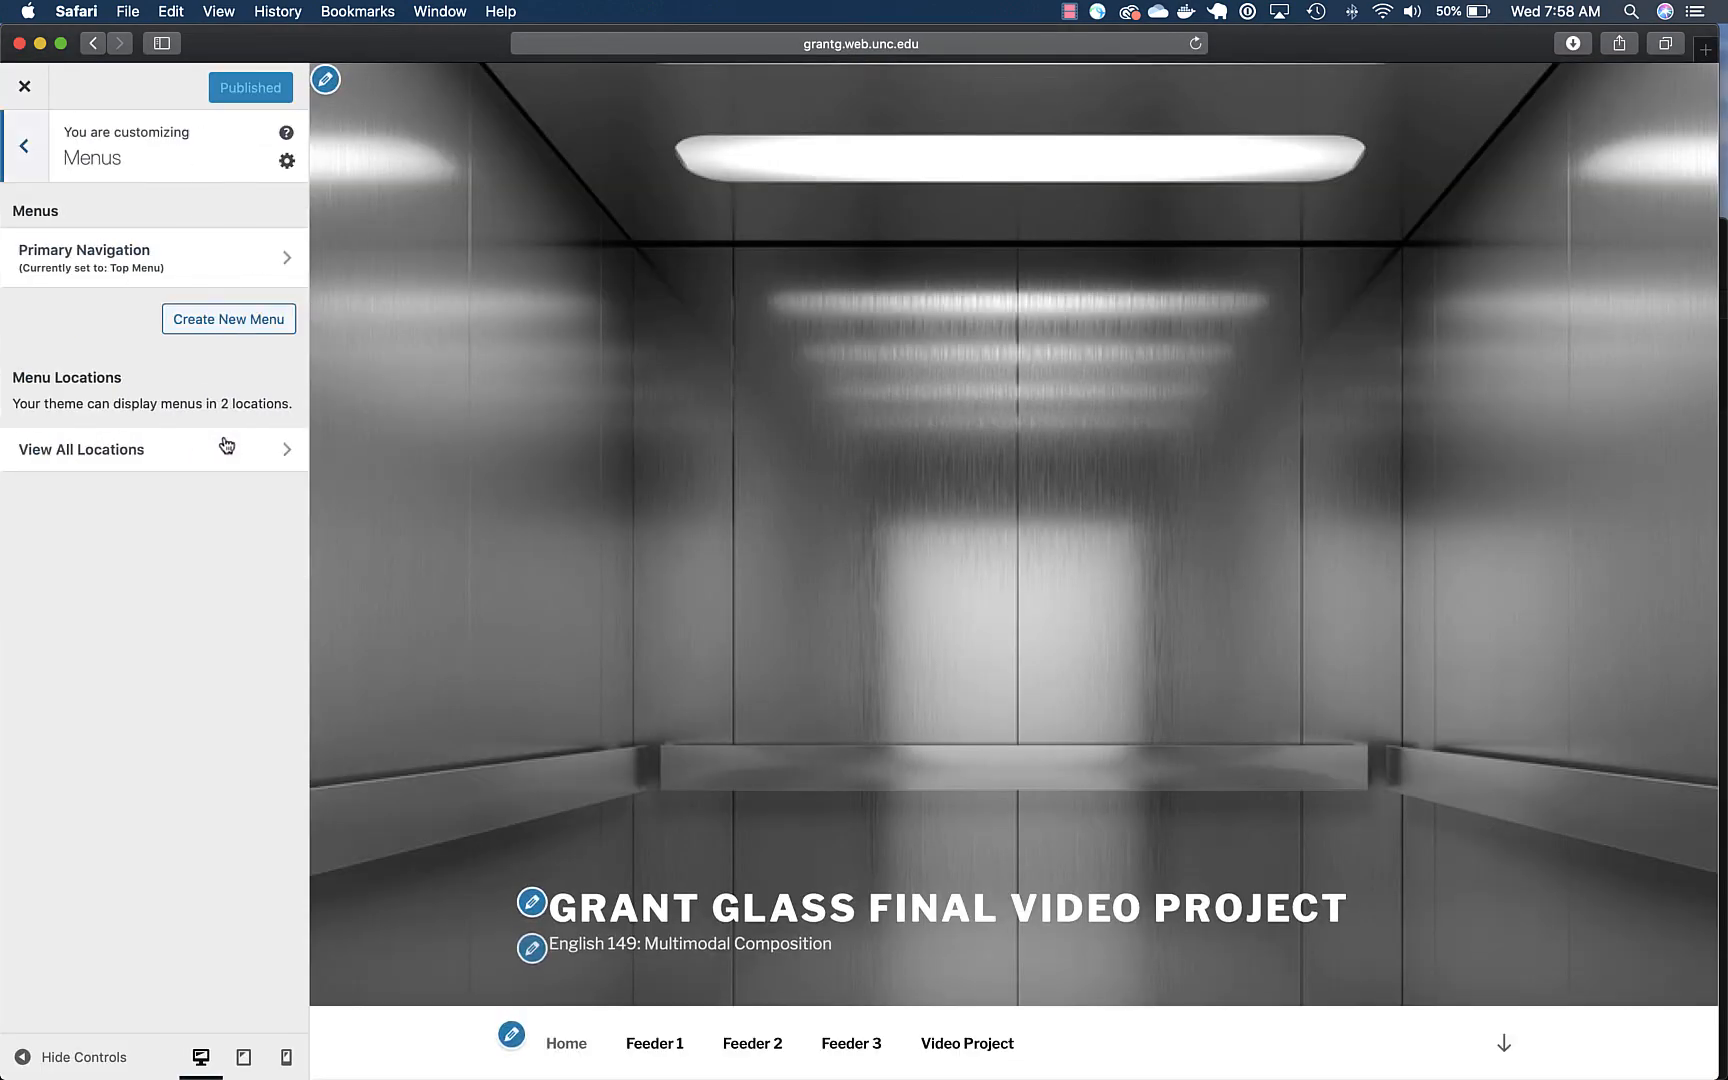
pyautogui.click(259, 268)
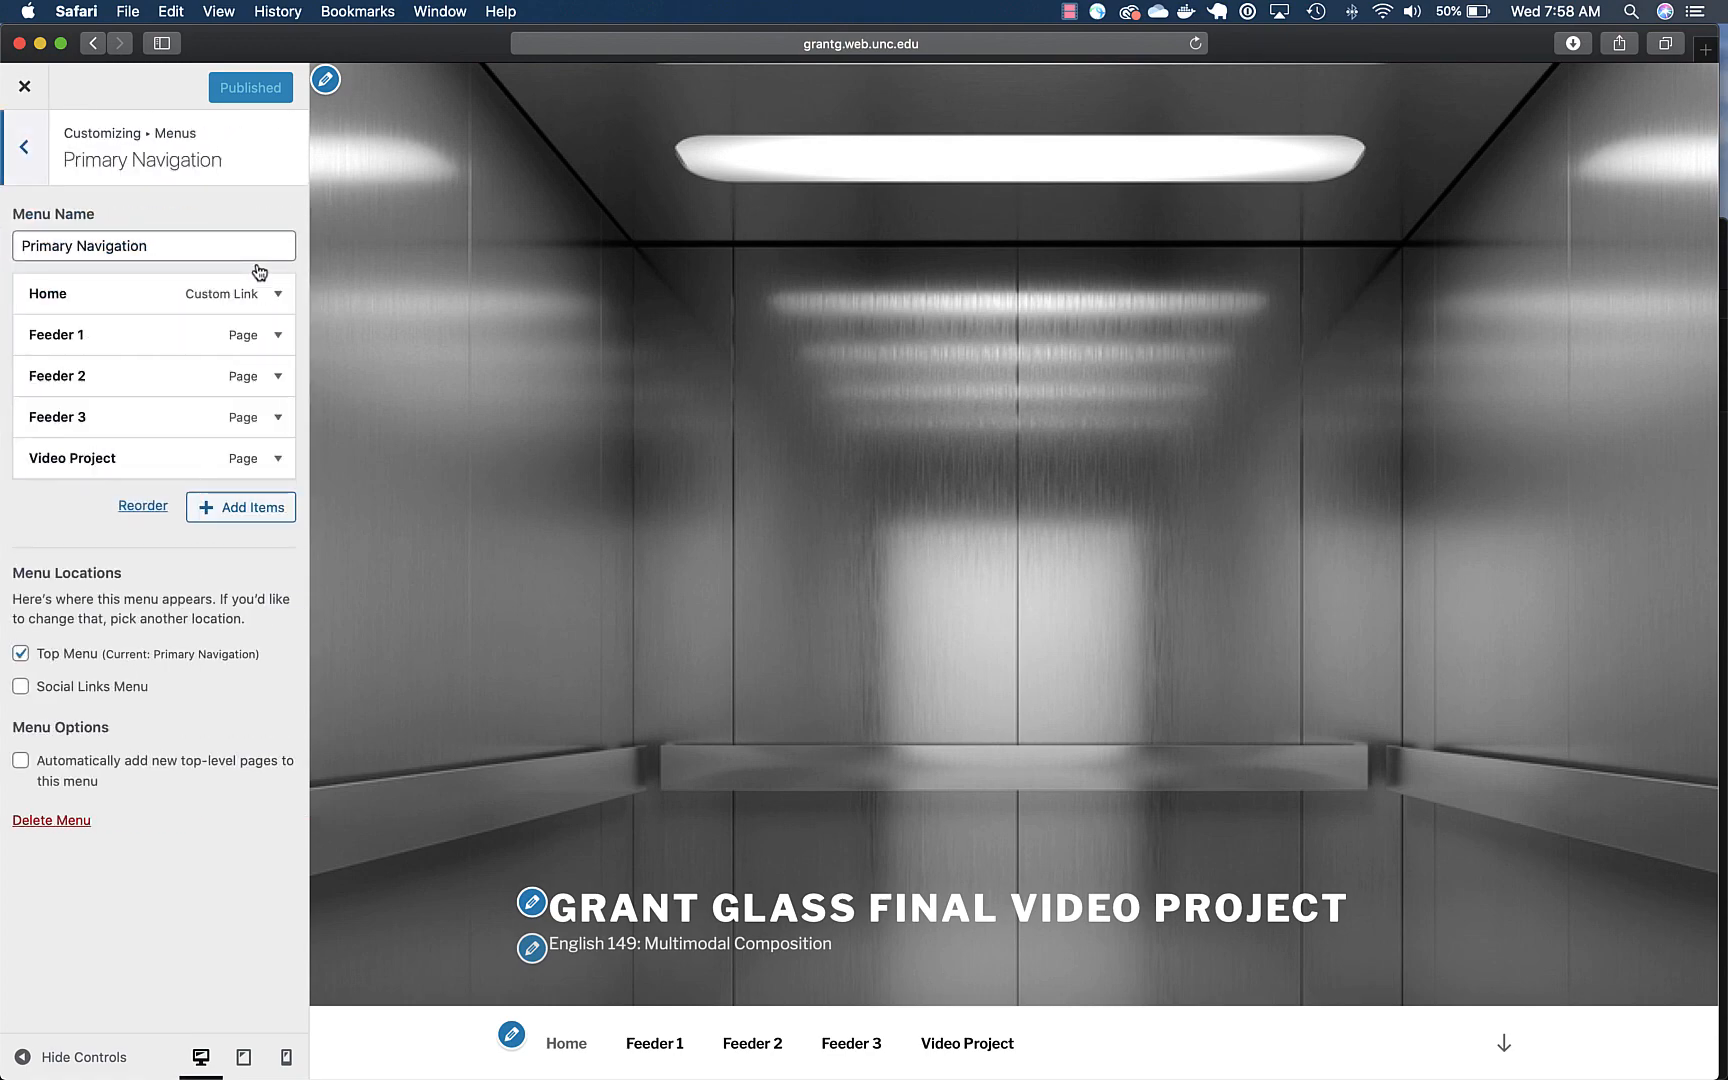
# - Remove the Primary Navigation menu from the Top Menu location and check the front page preview down to Feeder 3
pyautogui.click(18, 655)
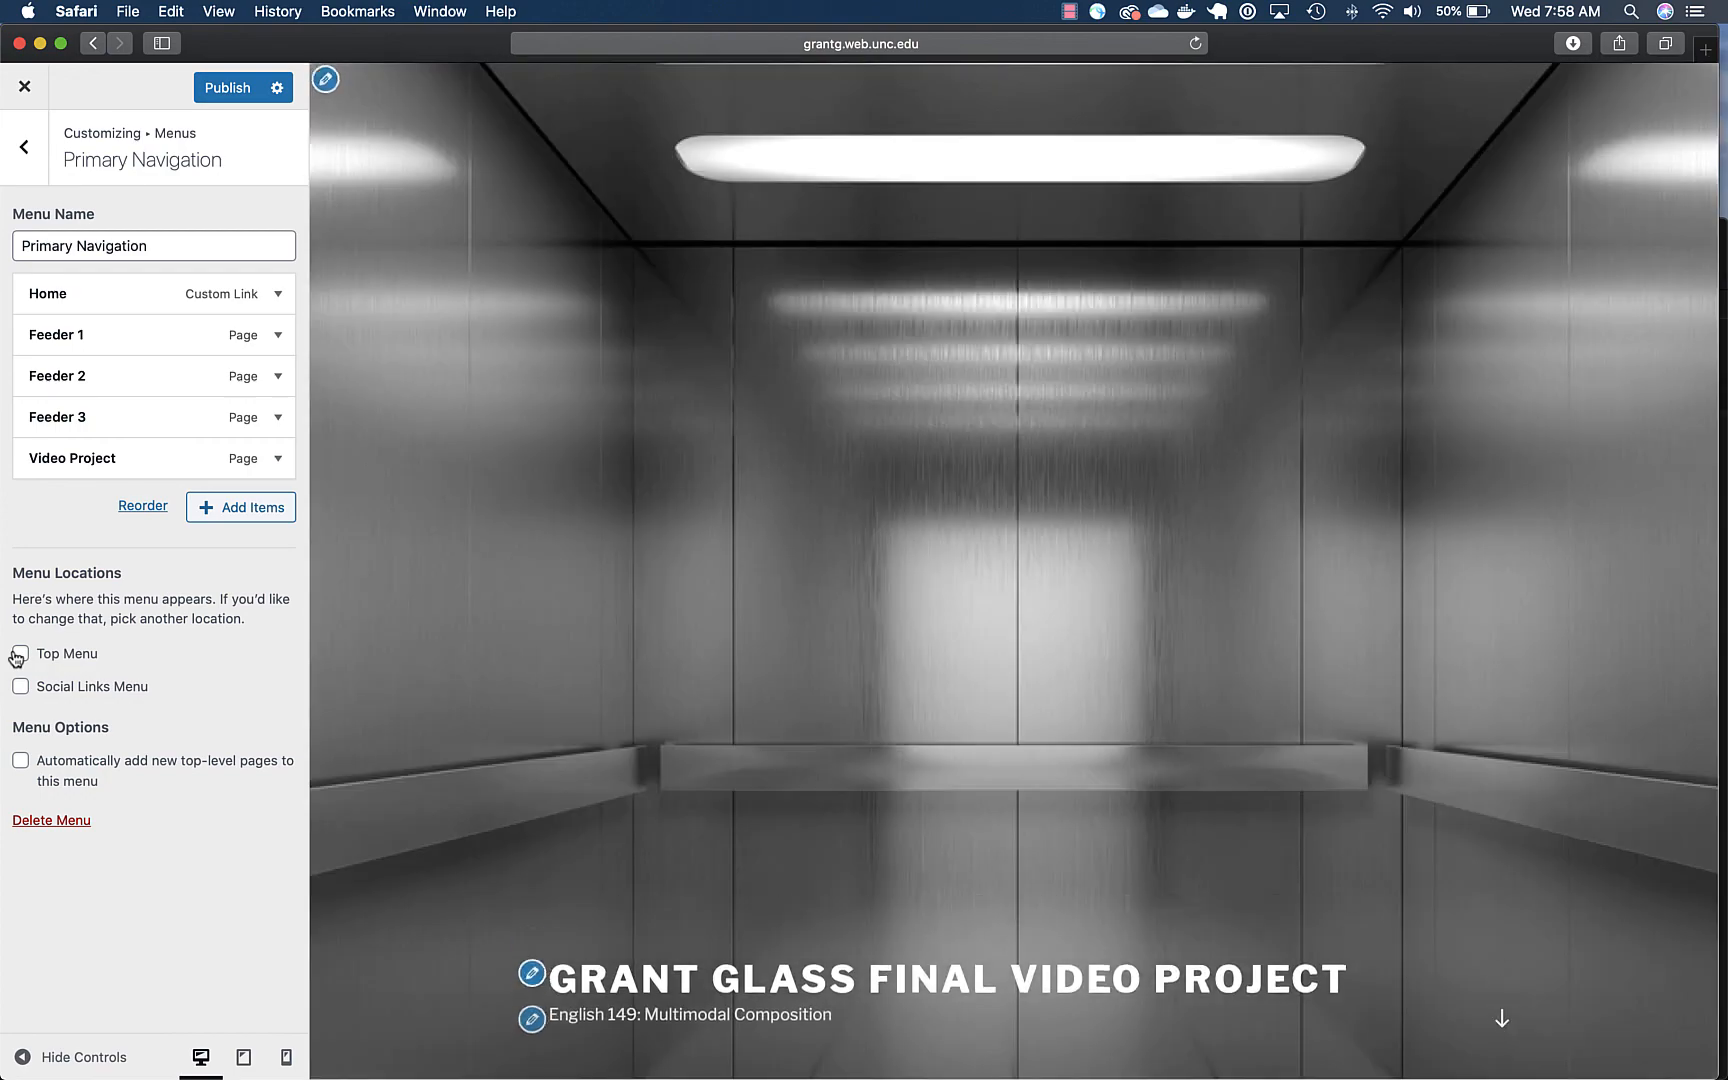
pyautogui.scroll(-8, 764, 625)
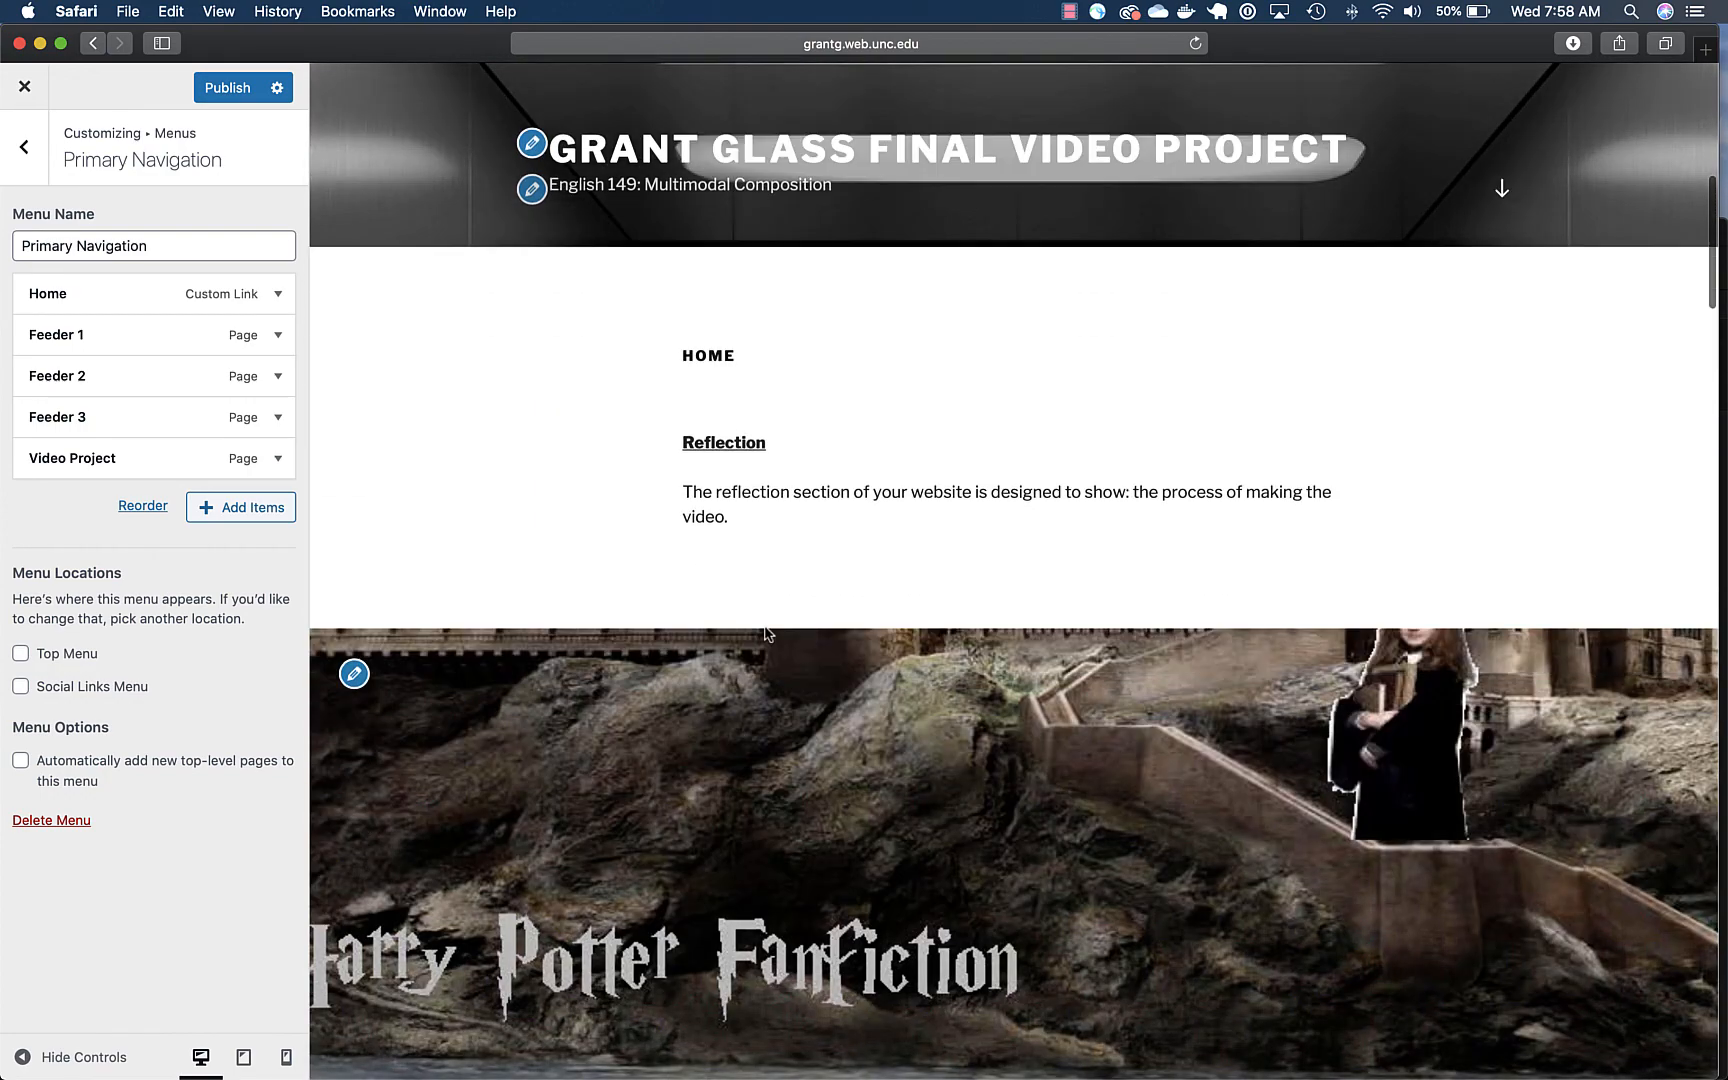
pyautogui.scroll(-20, 766, 633)
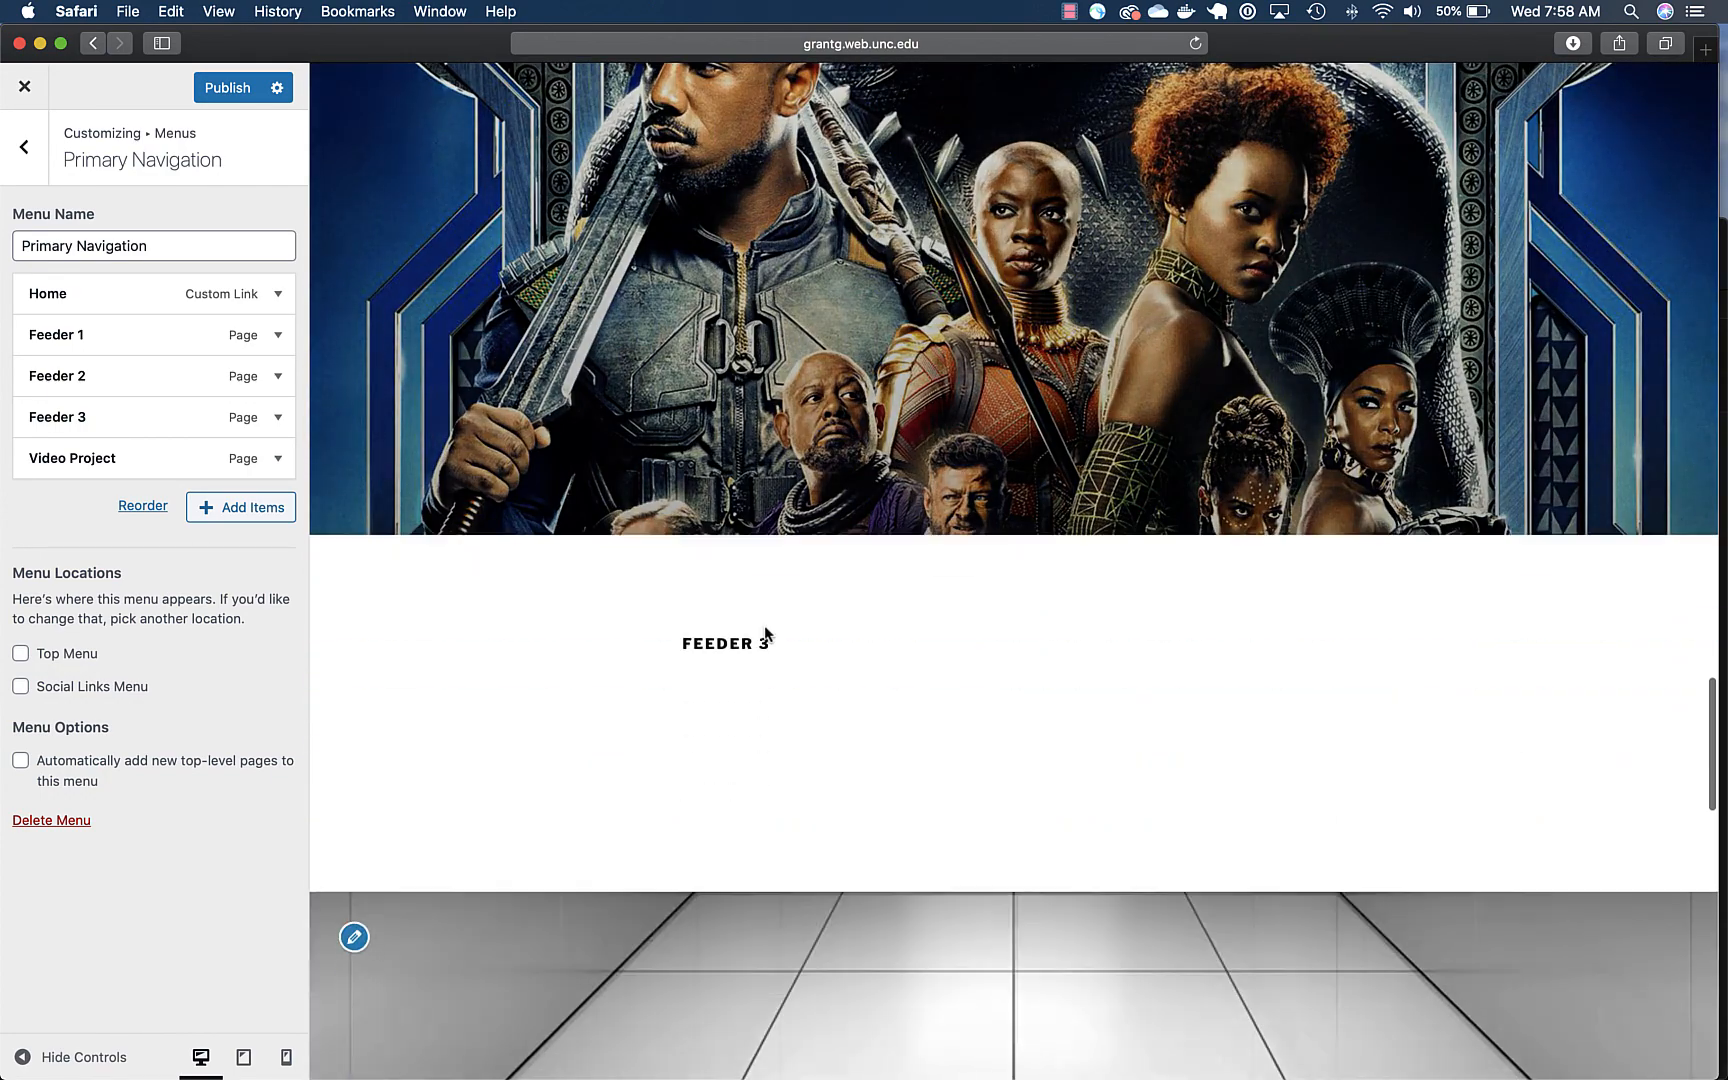
# - Check the rest of the front page preview, publish the menu change and close the customizer
pyautogui.scroll(-15, 766, 636)
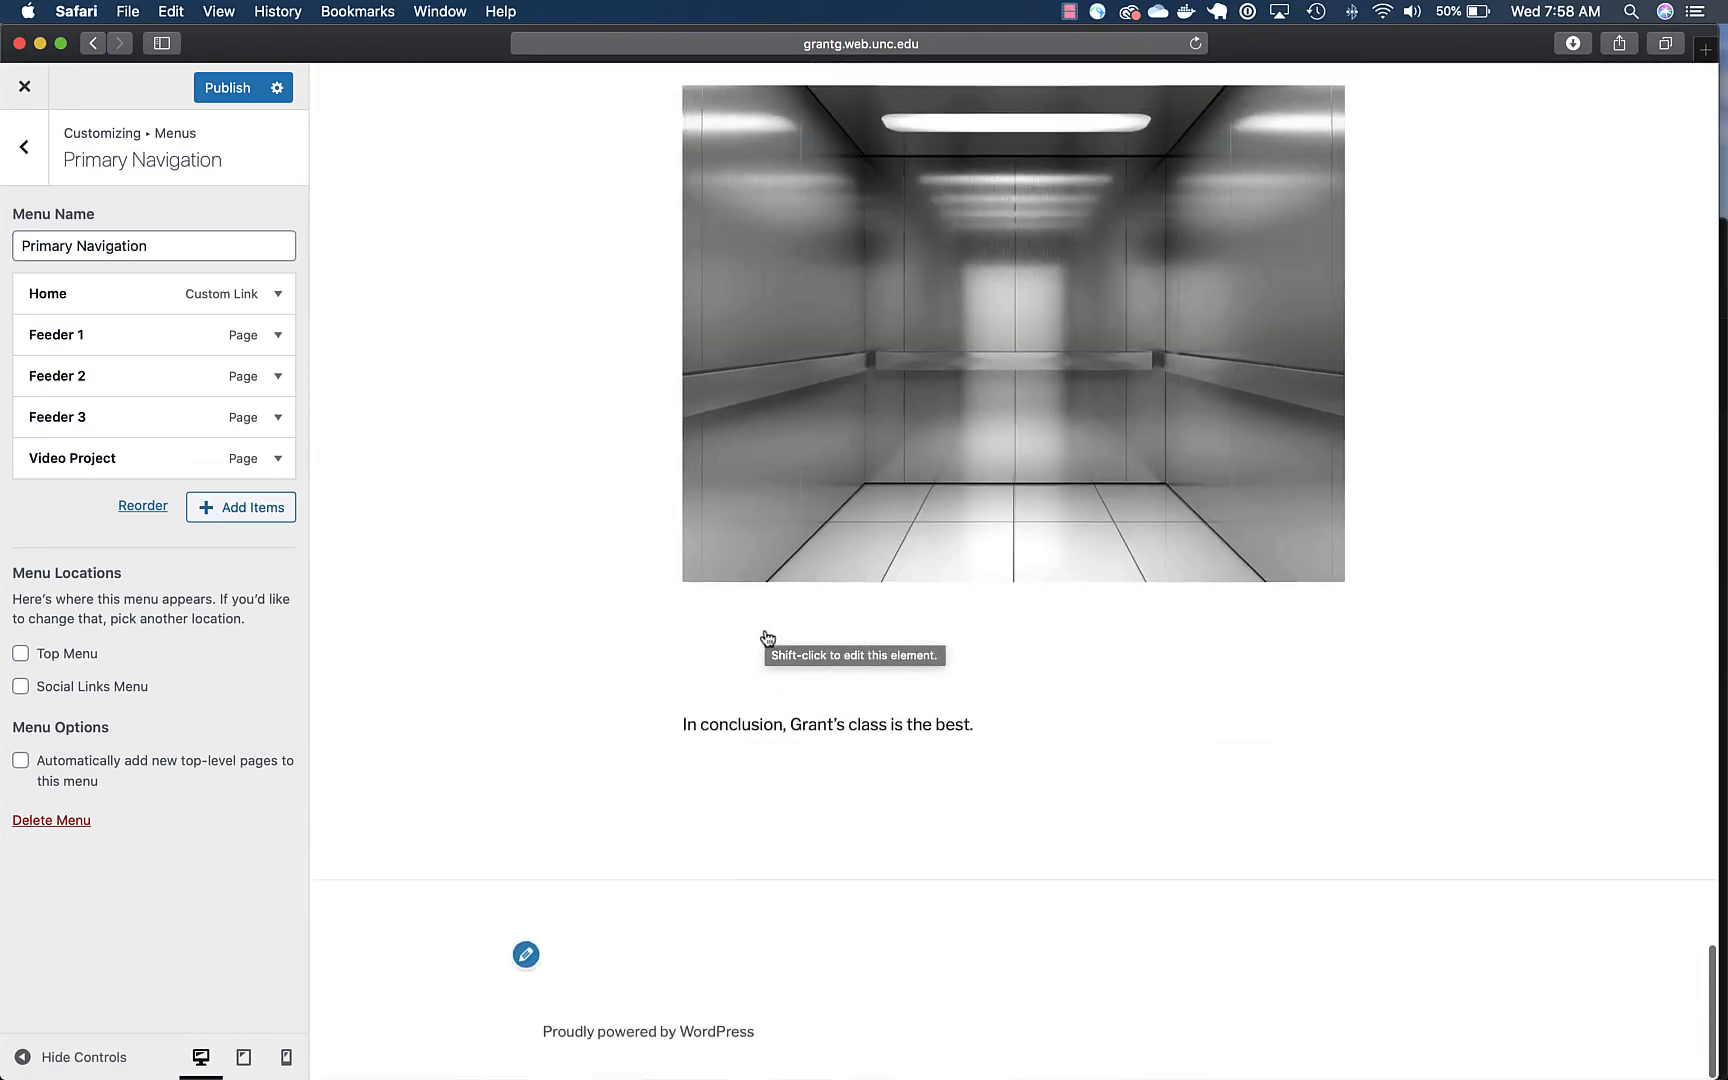
pyautogui.scroll(20, 766, 636)
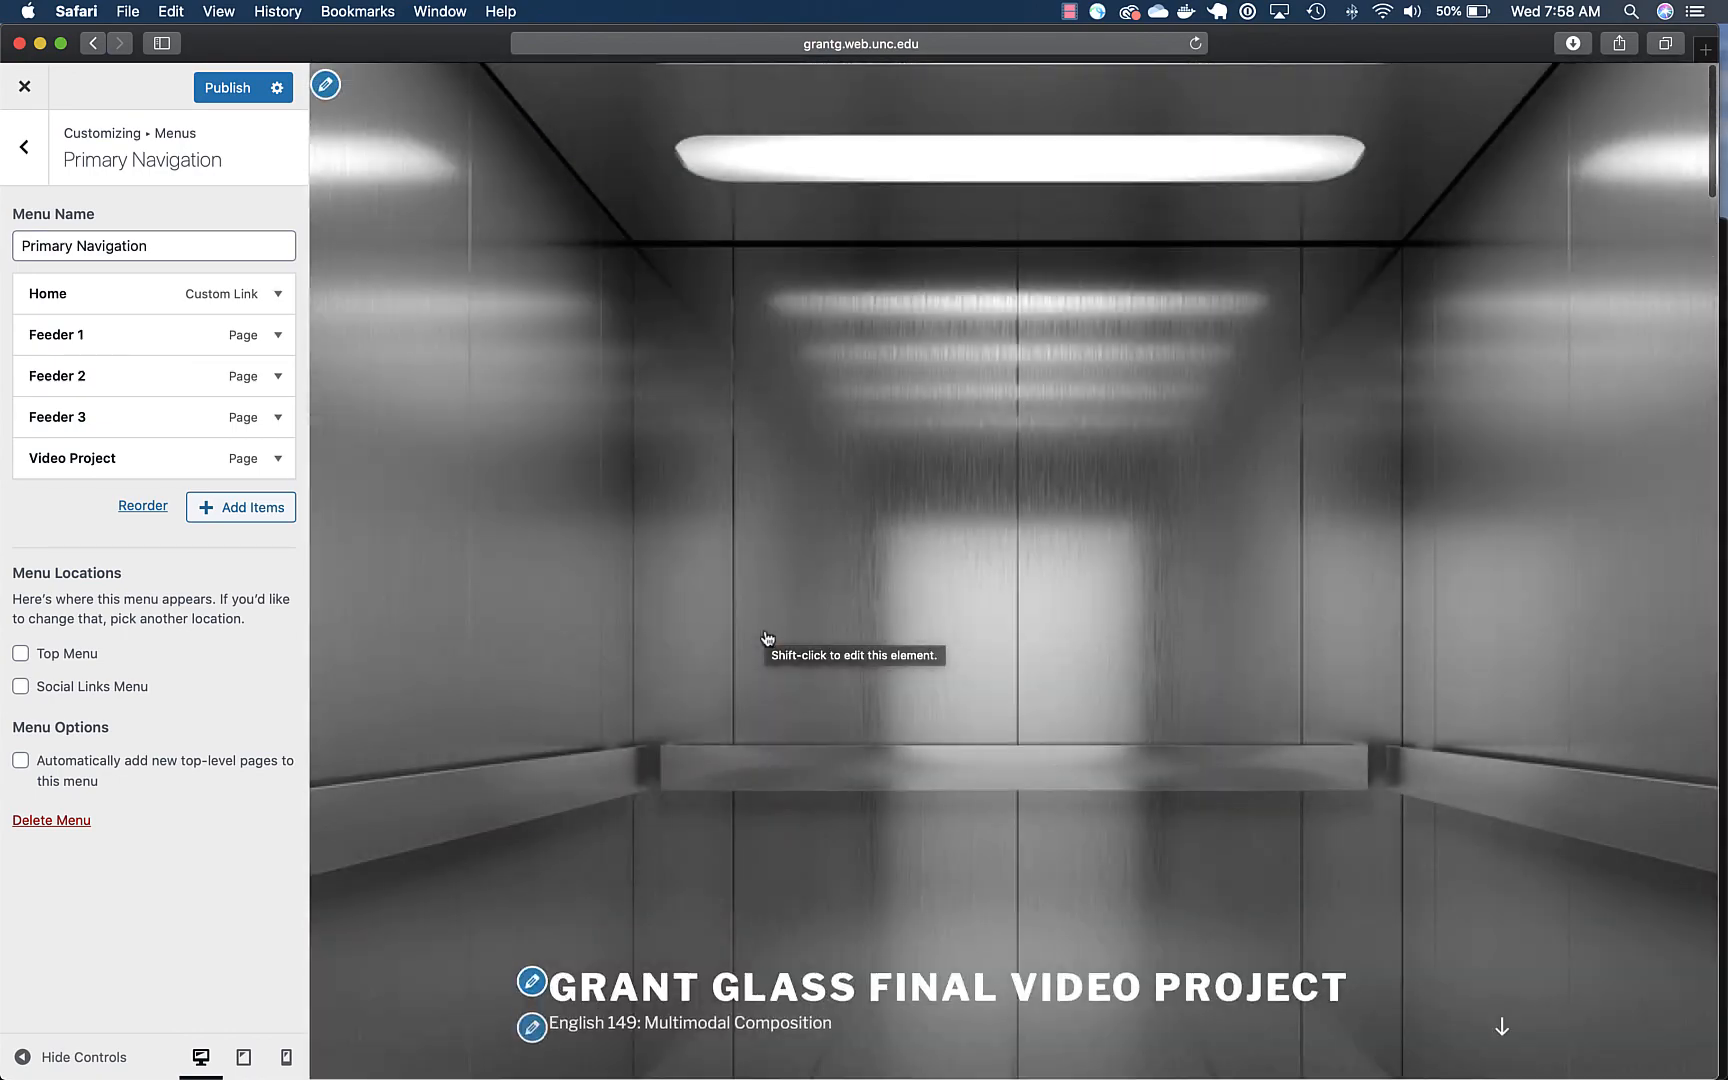
pyautogui.scroll(-7, 766, 636)
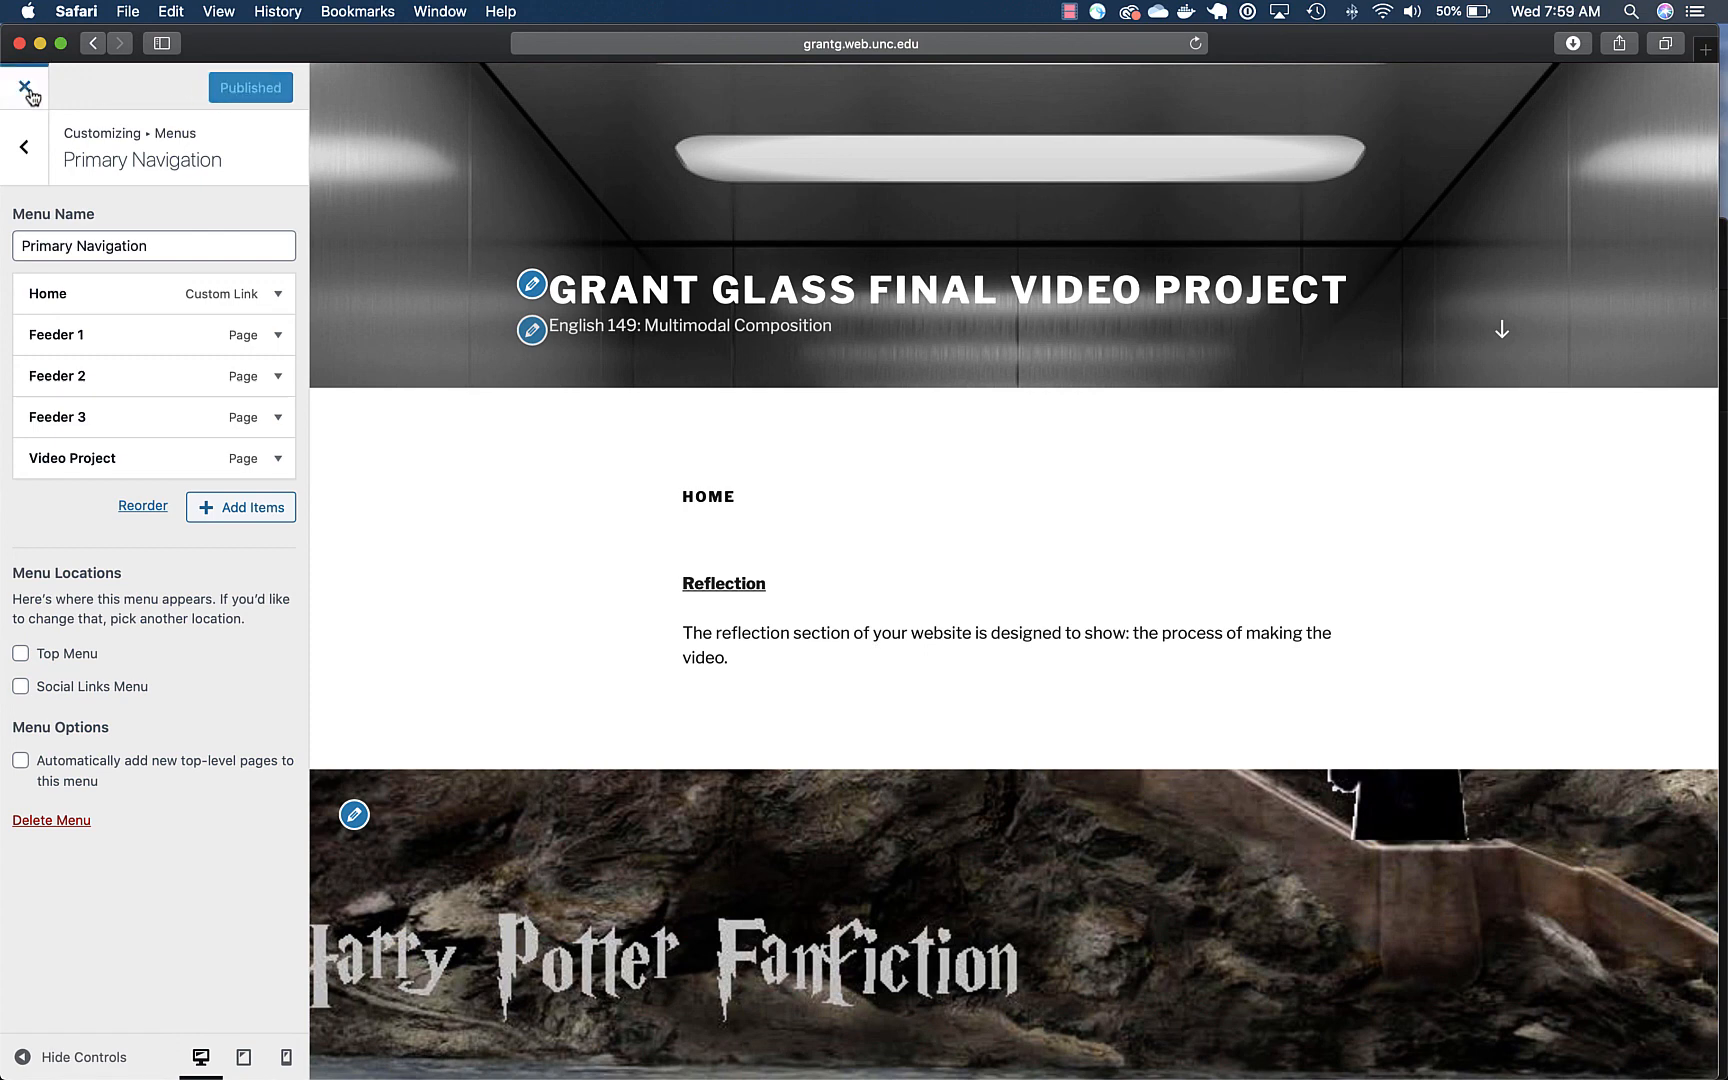
pyautogui.click(28, 91)
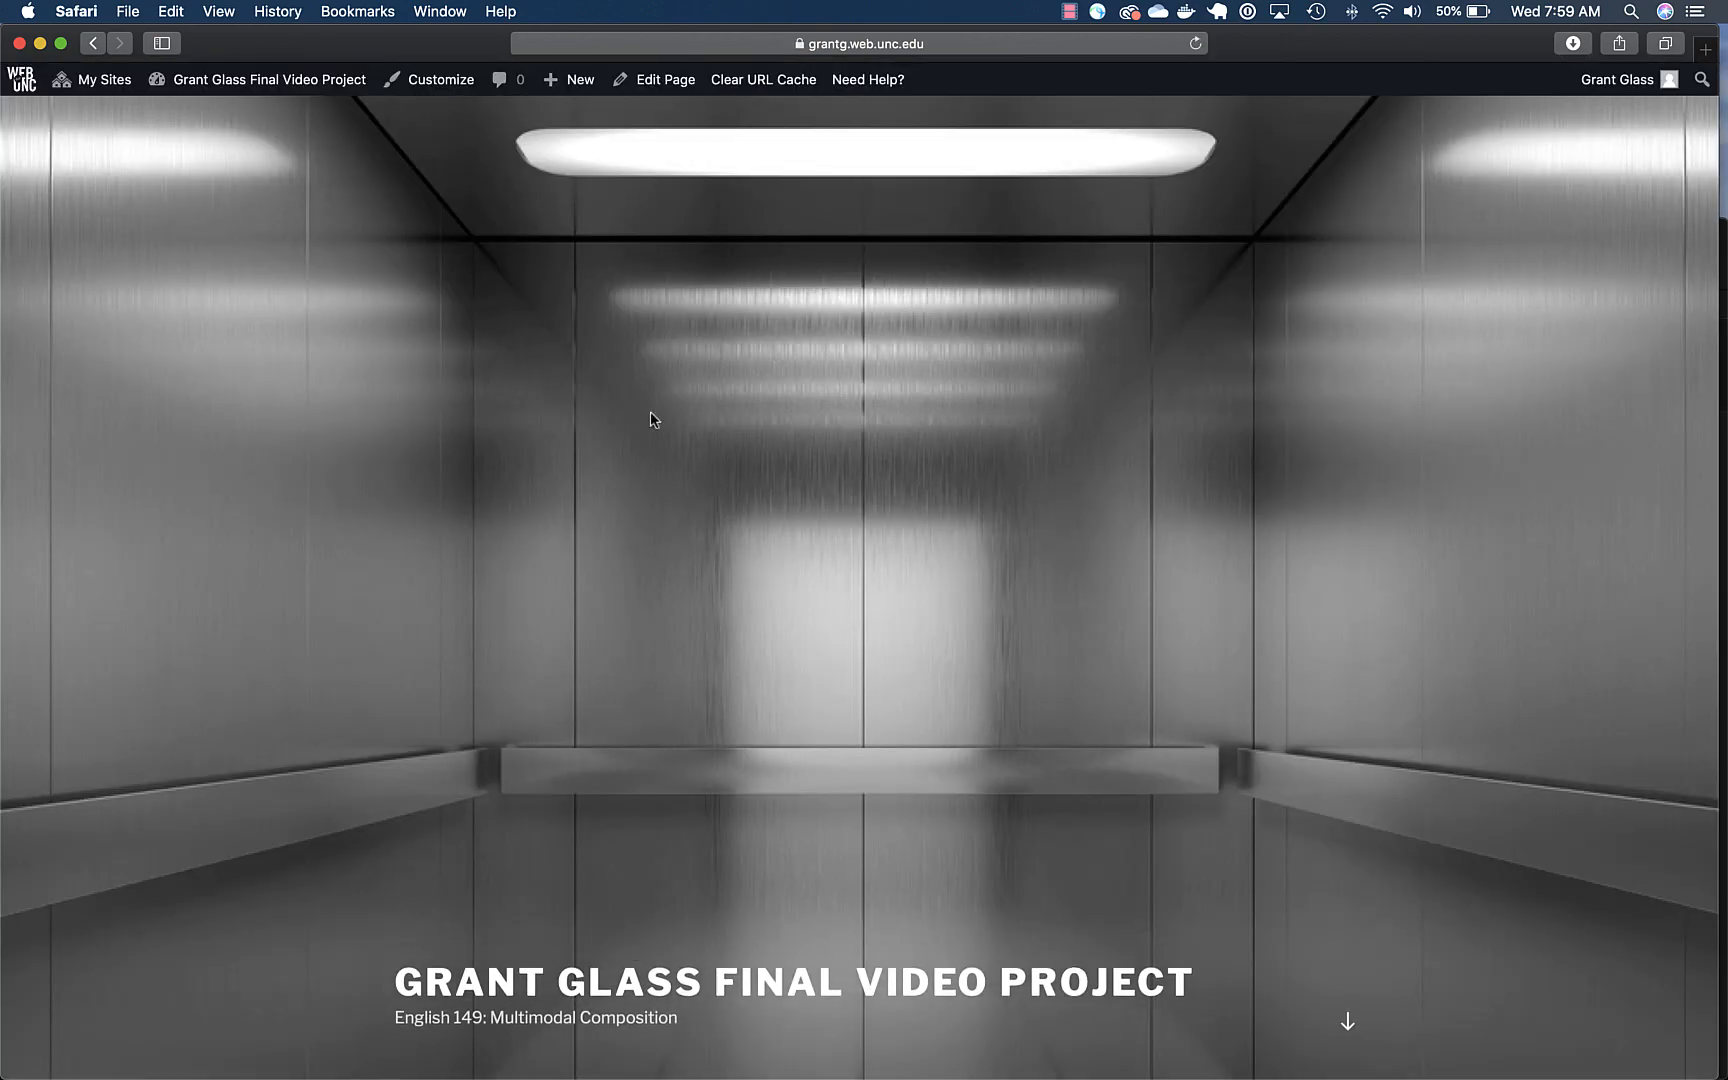
# - Review the live front page from the header image through the Home and Feeder 1 sections
pyautogui.scroll(-3, 980, 440)
pyautogui.scroll(-10, 980, 438)
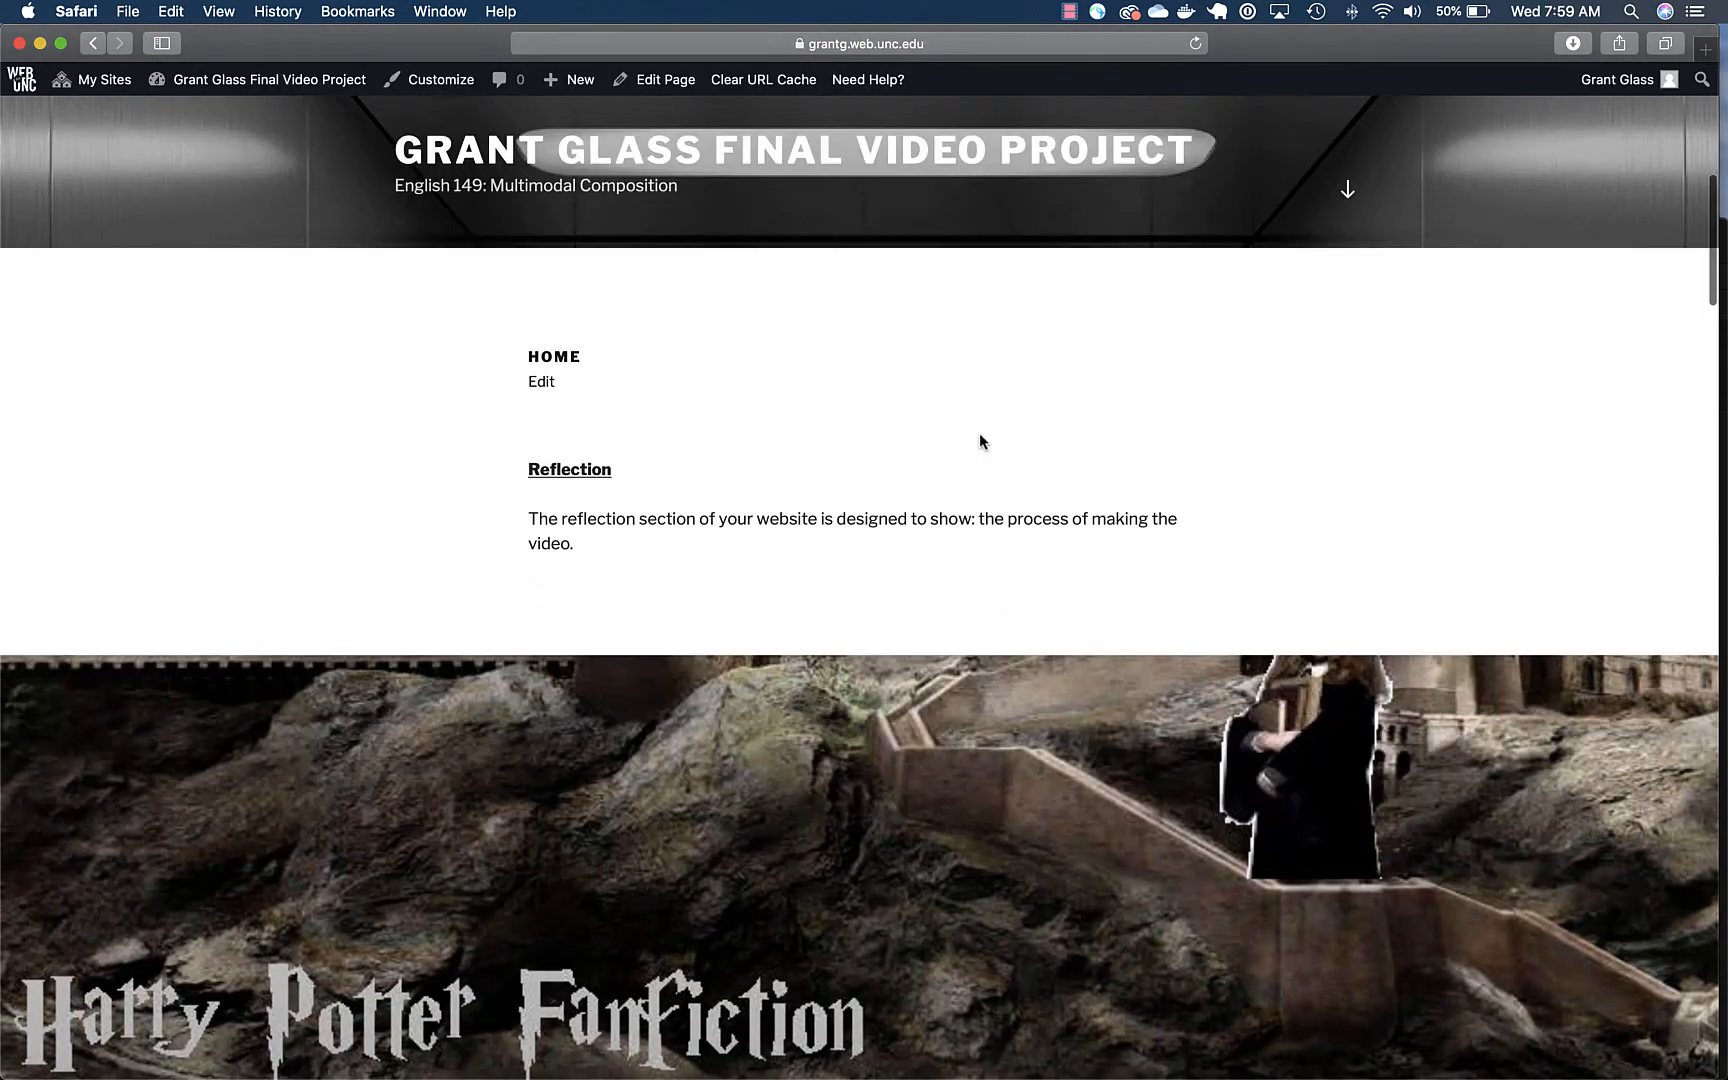
pyautogui.scroll(1, 924, 288)
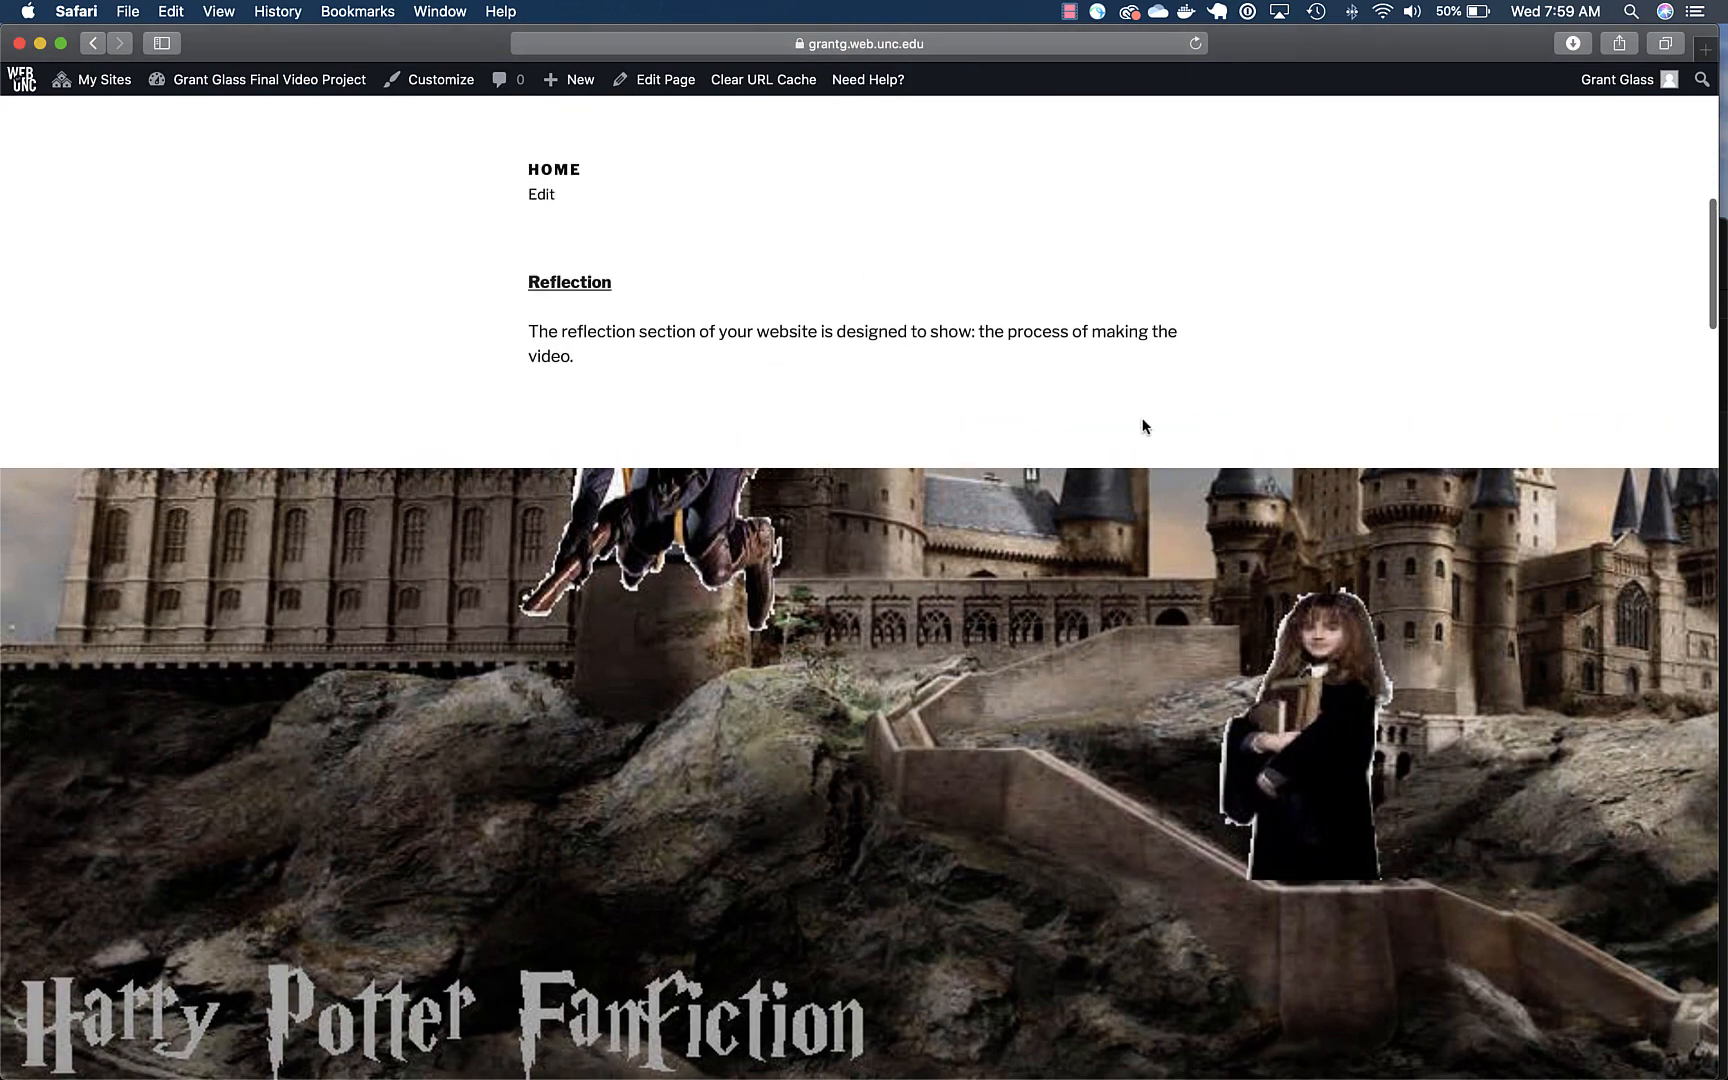
pyautogui.scroll(-1, 923, 485)
pyautogui.scroll(-4, 970, 440)
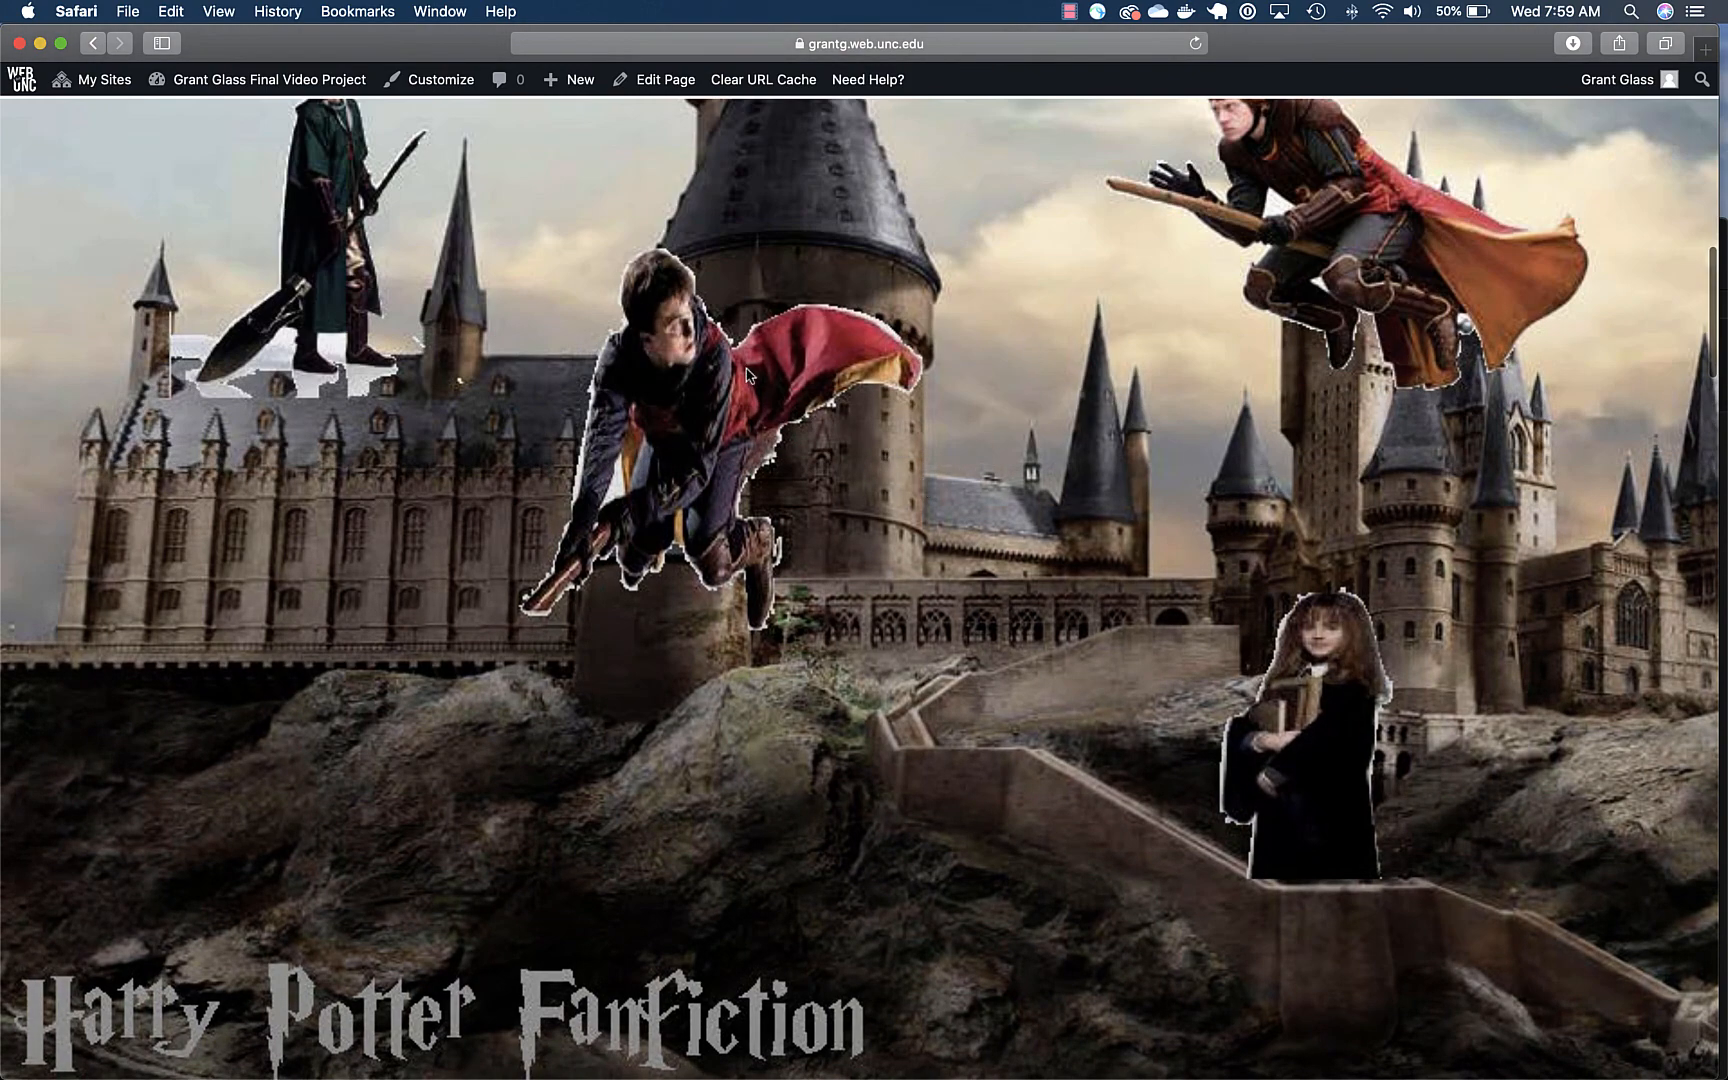
pyautogui.scroll(-2, 748, 376)
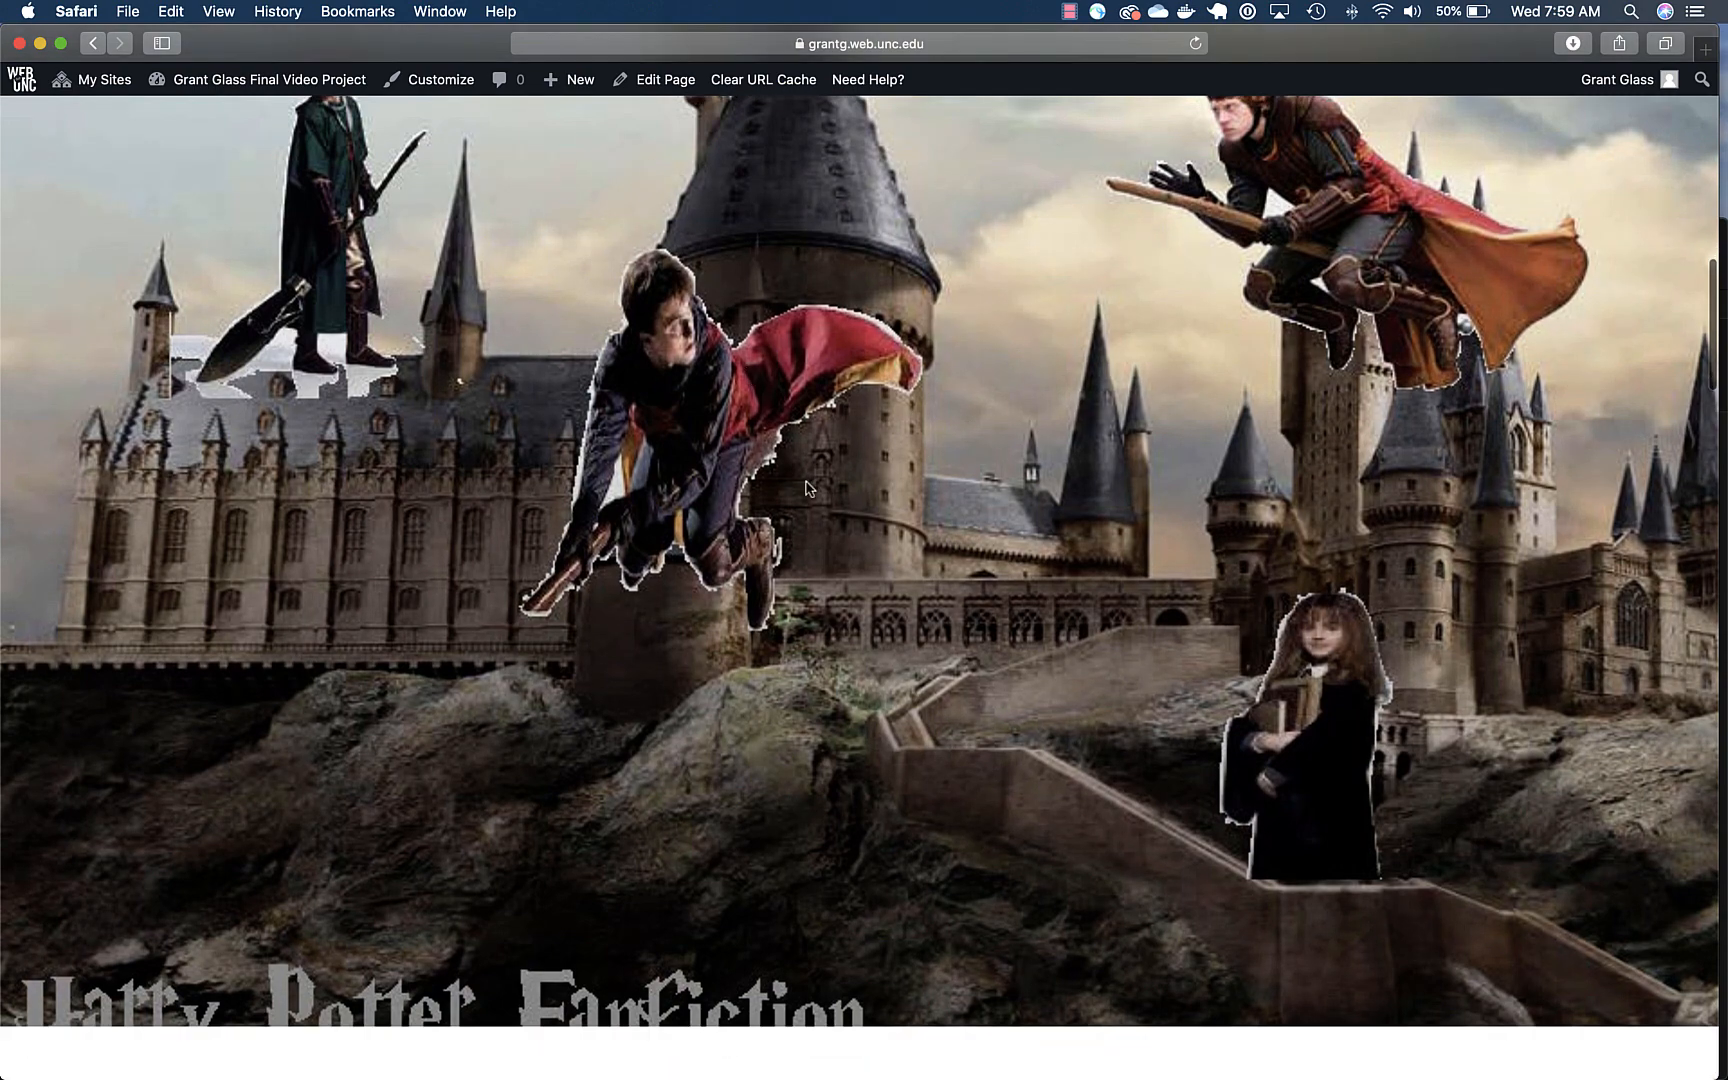
pyautogui.scroll(-5, 800, 328)
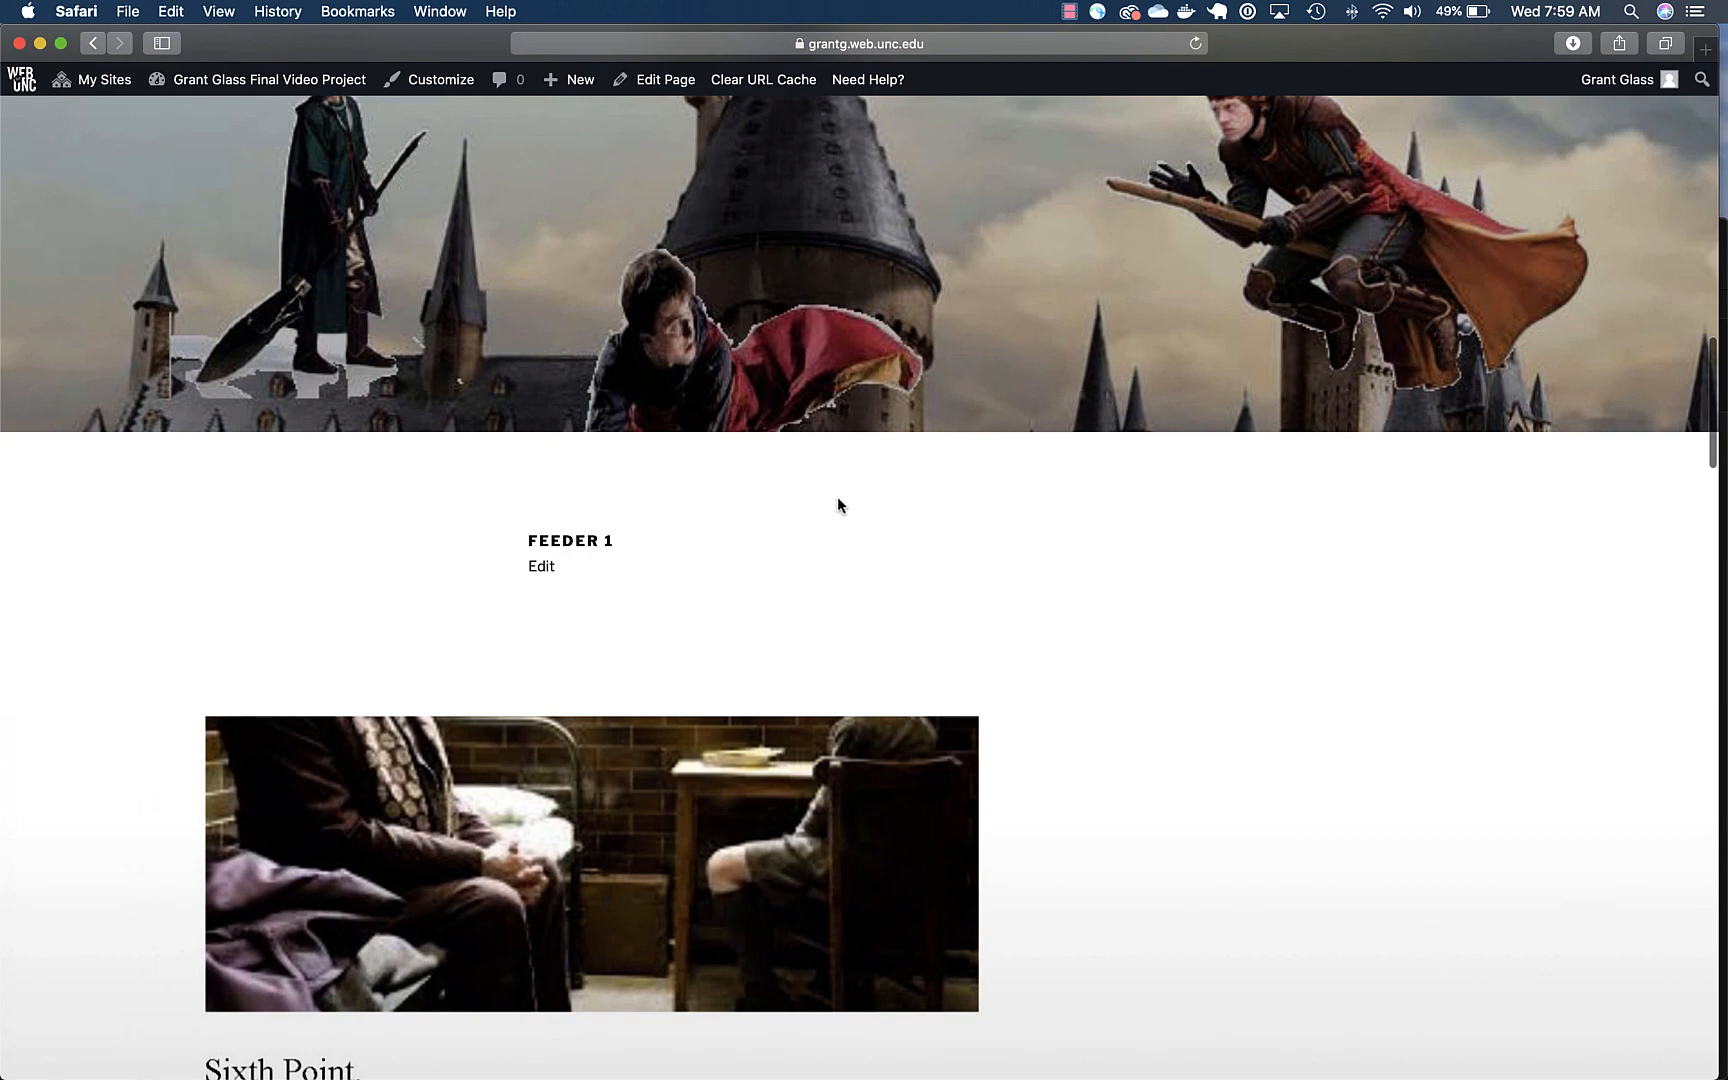
pyautogui.scroll(-3, 582, 562)
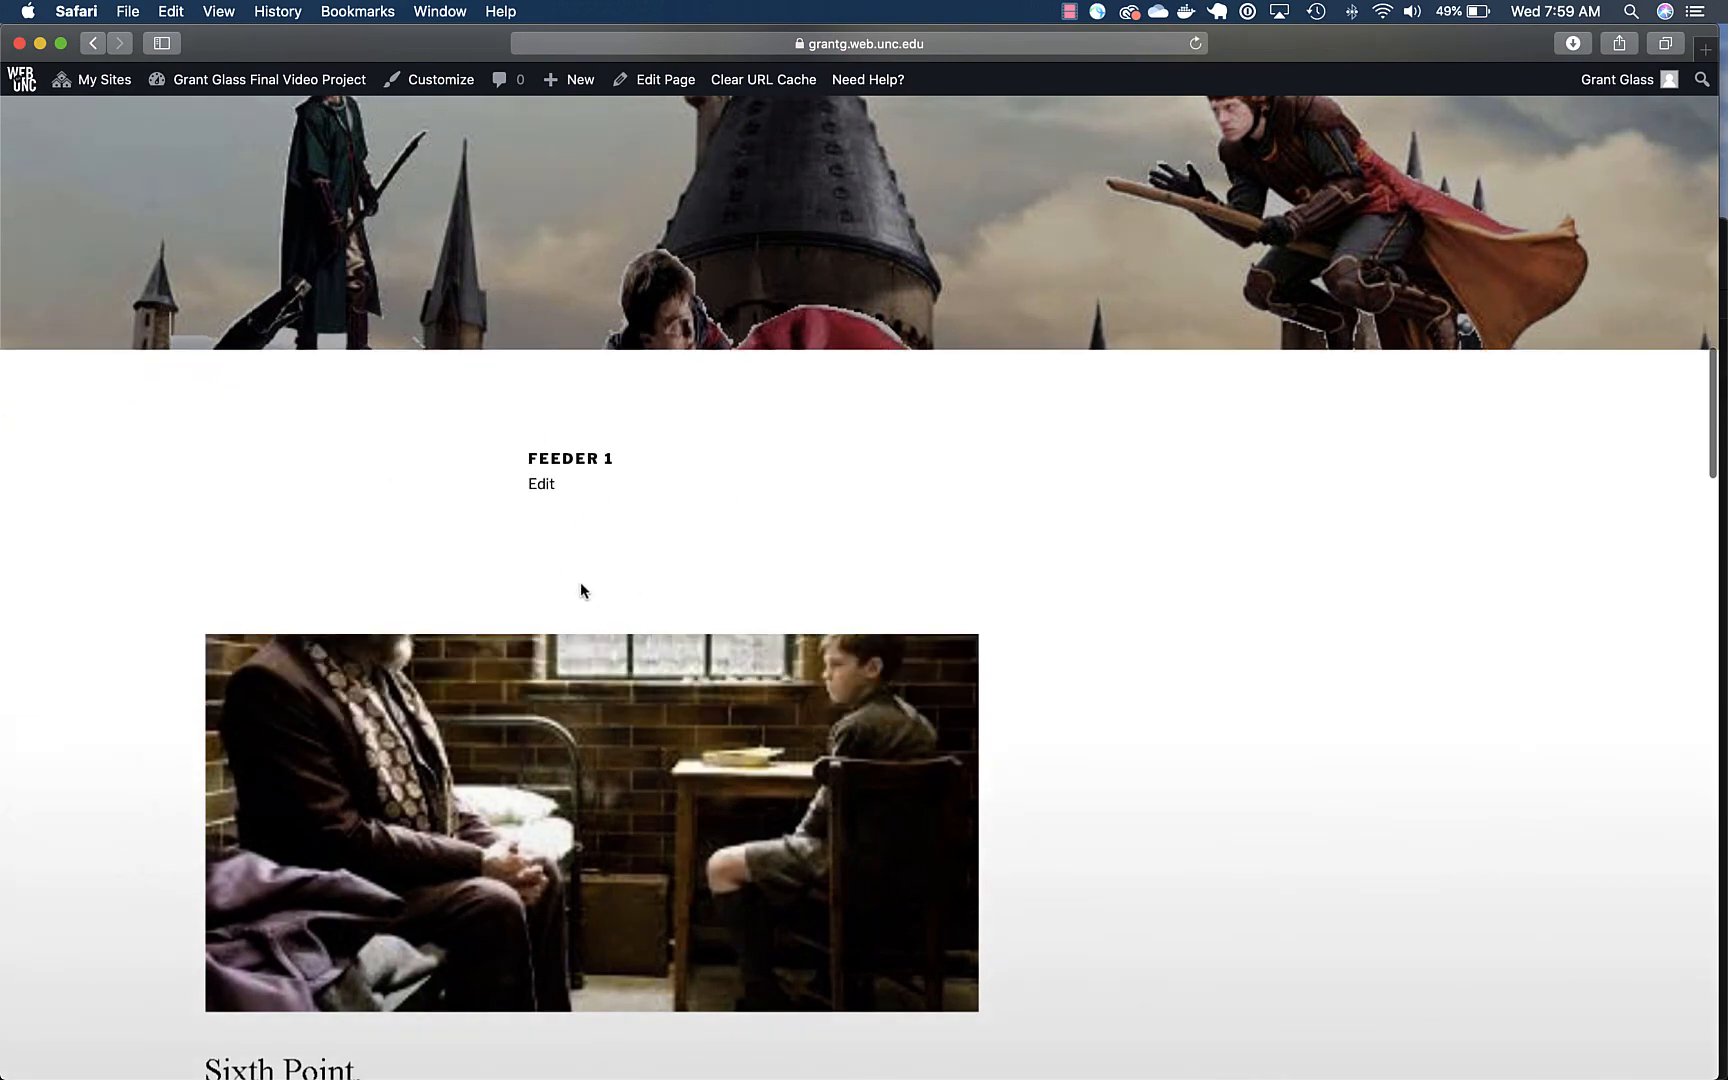
pyautogui.scroll(-5, 462, 447)
pyautogui.scroll(-3, 460, 447)
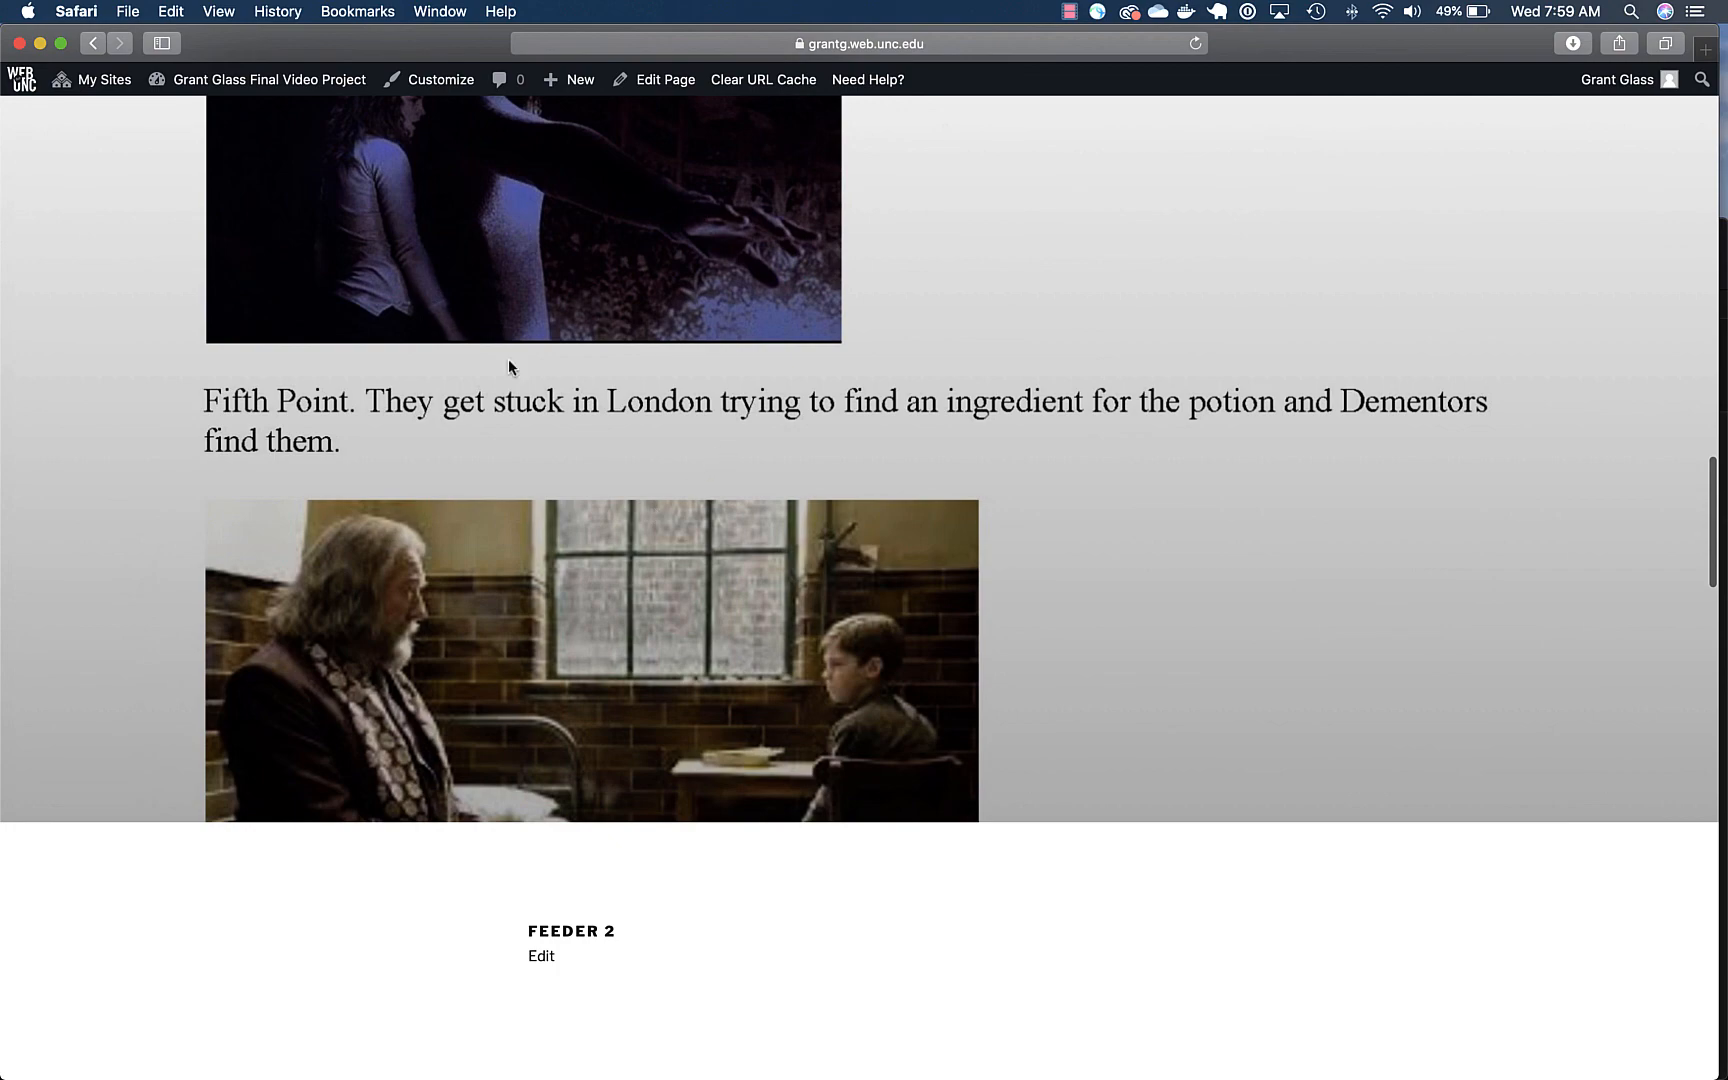
# - Examine the Feeder 2, Feeder 3 and Video Project sections of the live front page, down to the concluding sentence
pyautogui.scroll(-12, 509, 366)
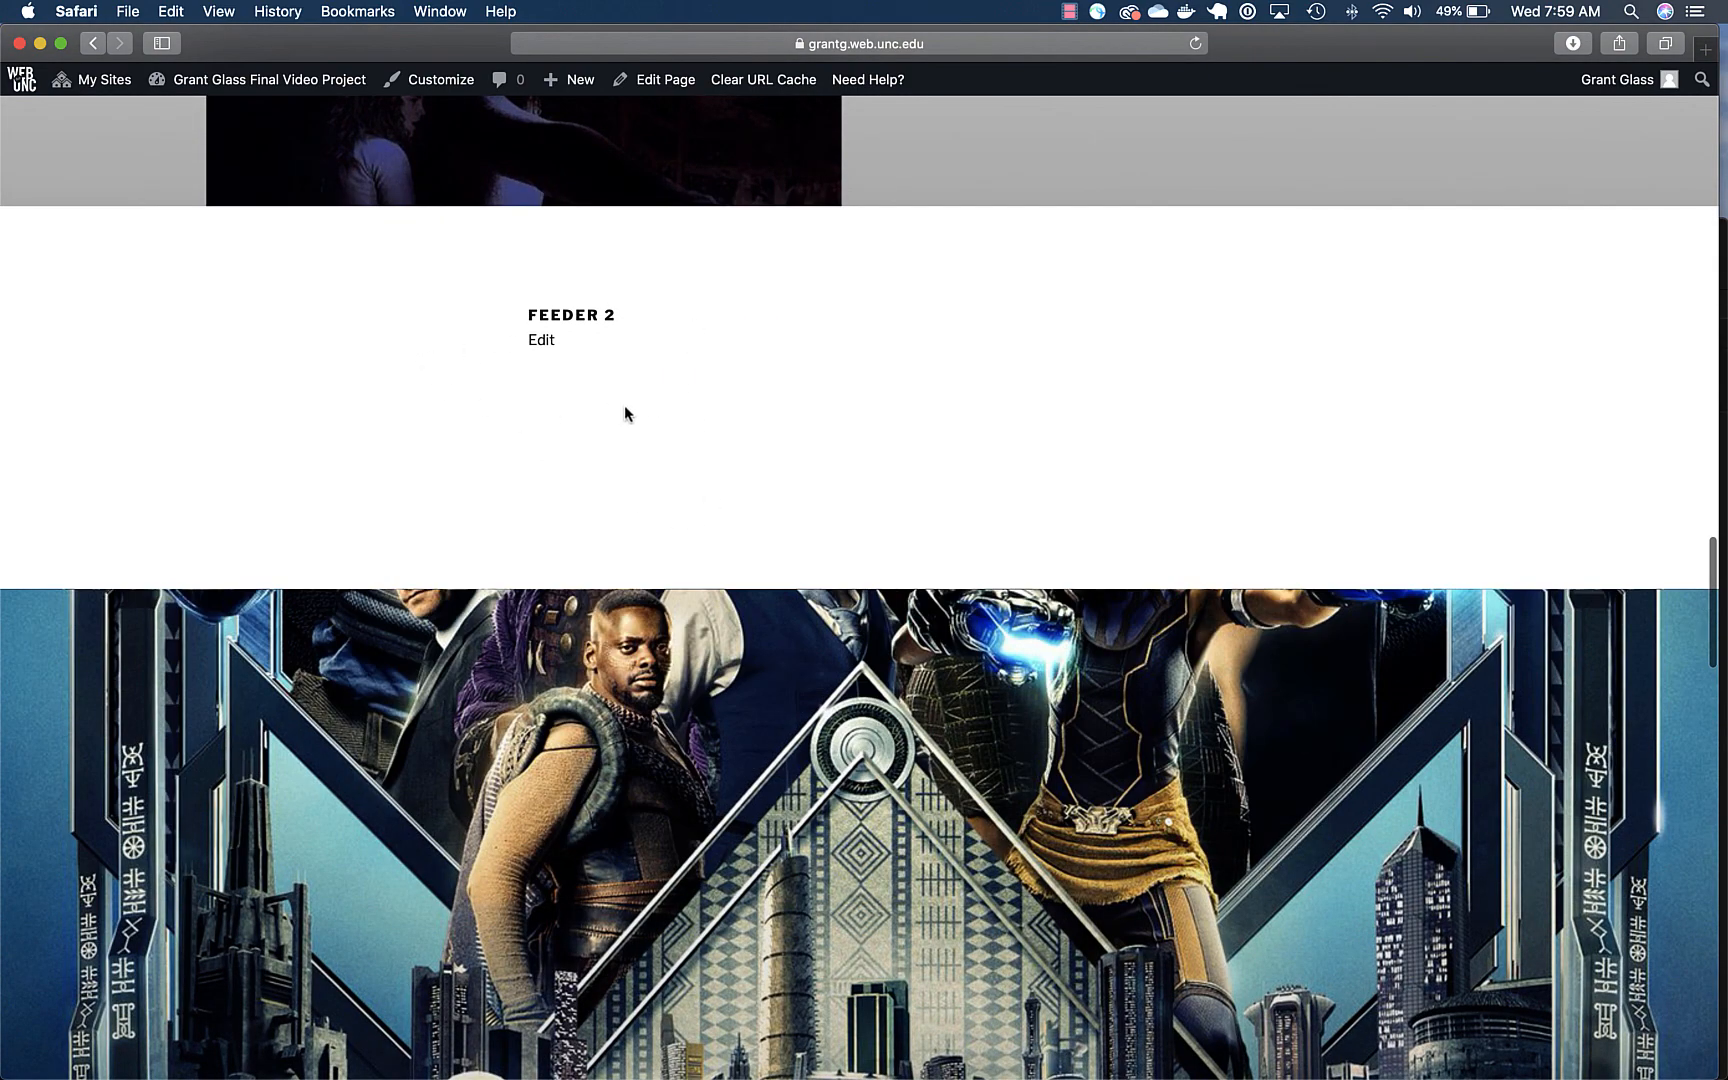
pyautogui.scroll(-10, 640, 380)
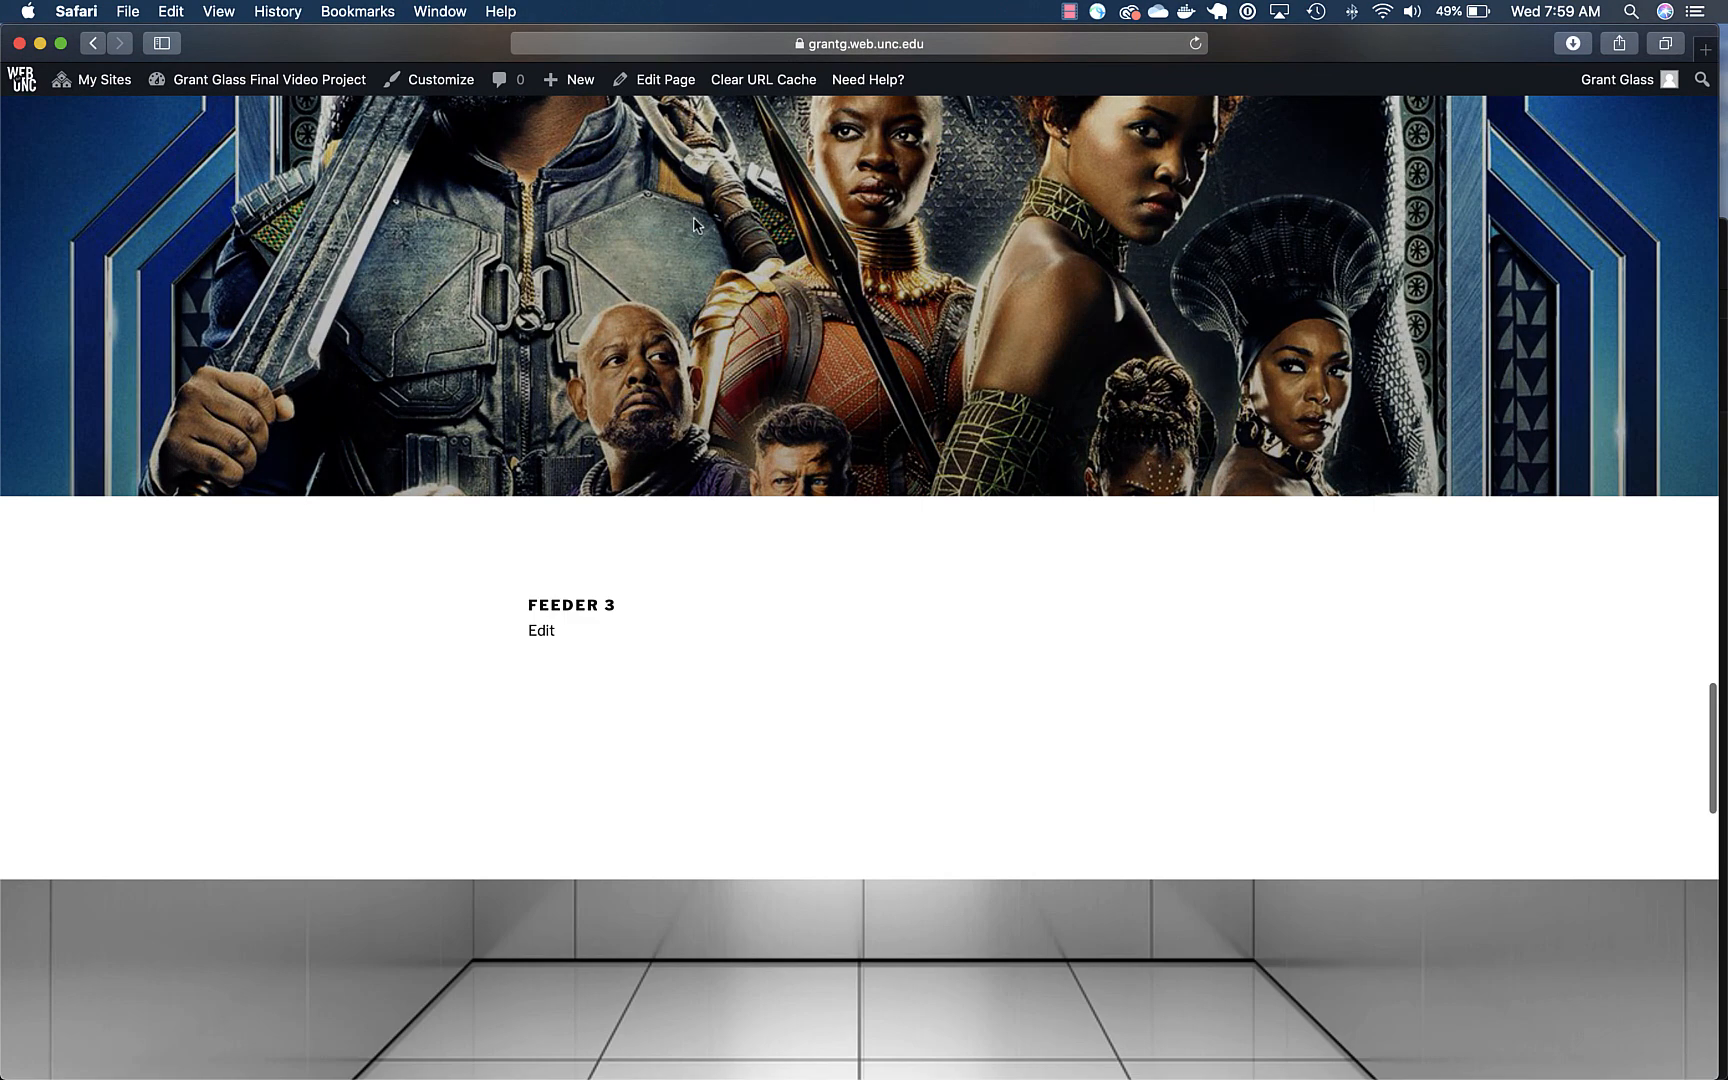
pyautogui.scroll(4, 690, 221)
pyautogui.scroll(-4, 796, 585)
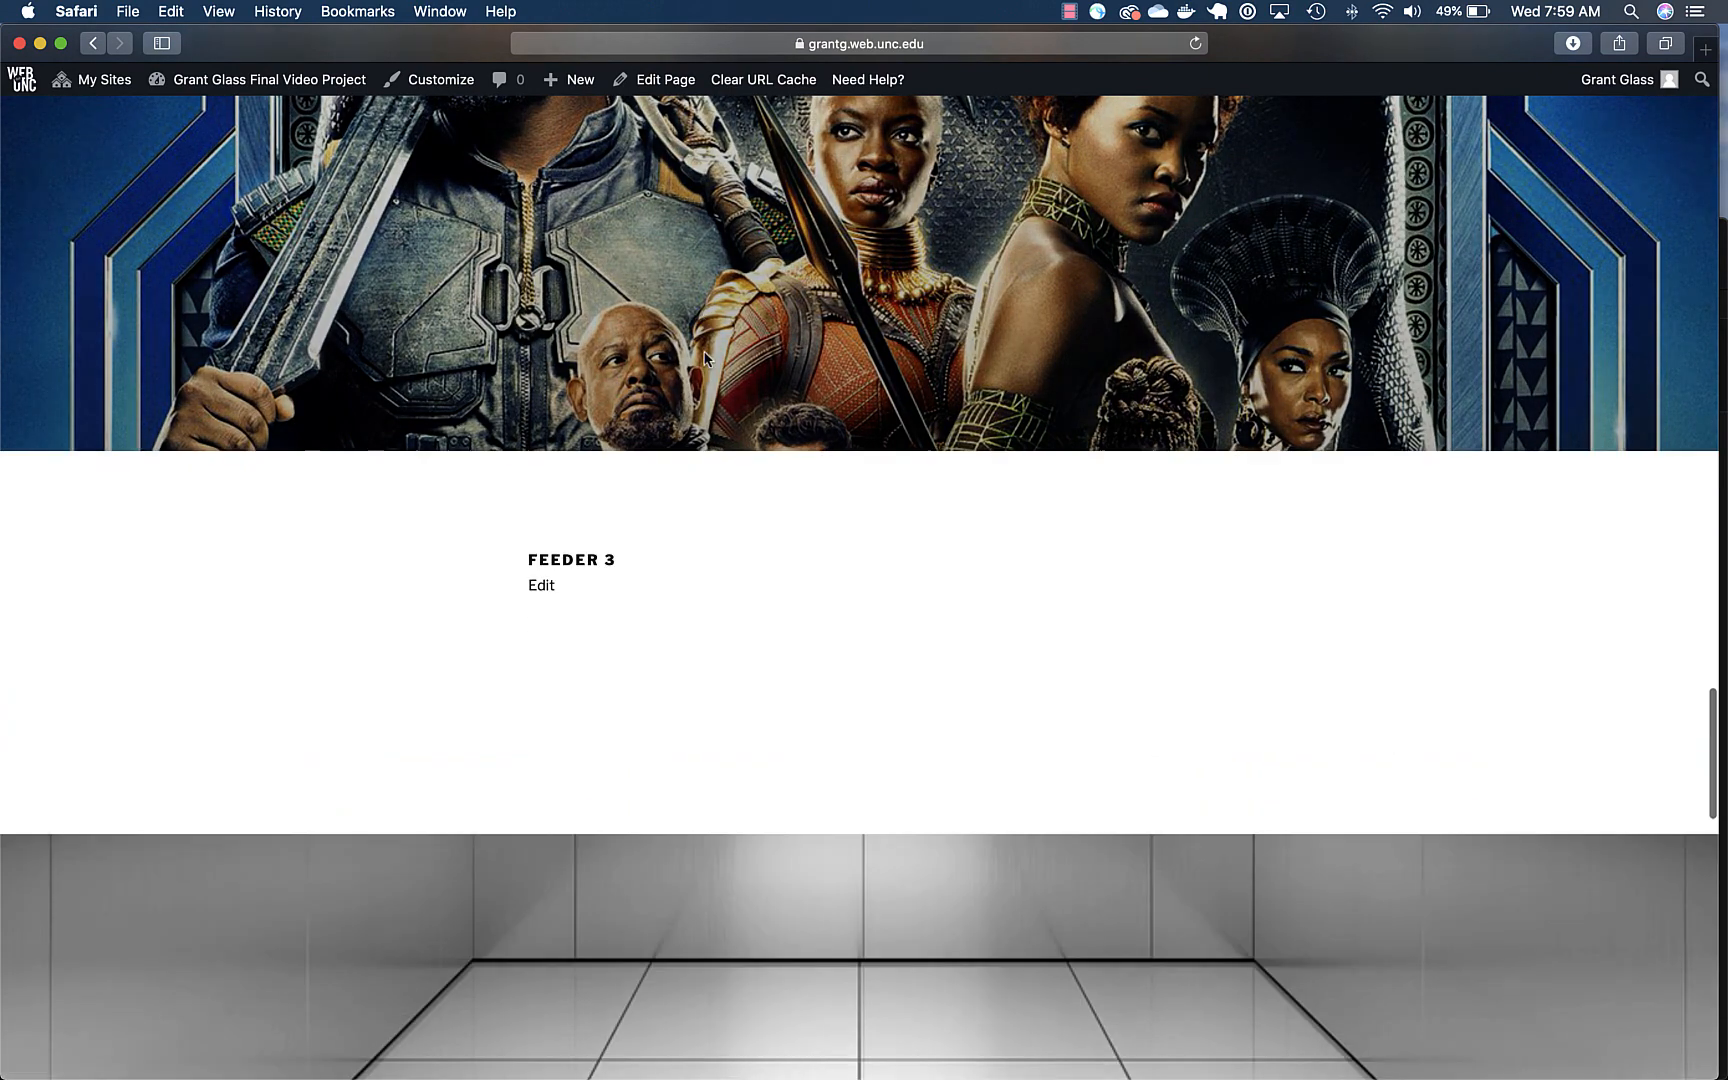
pyautogui.scroll(-8, 694, 603)
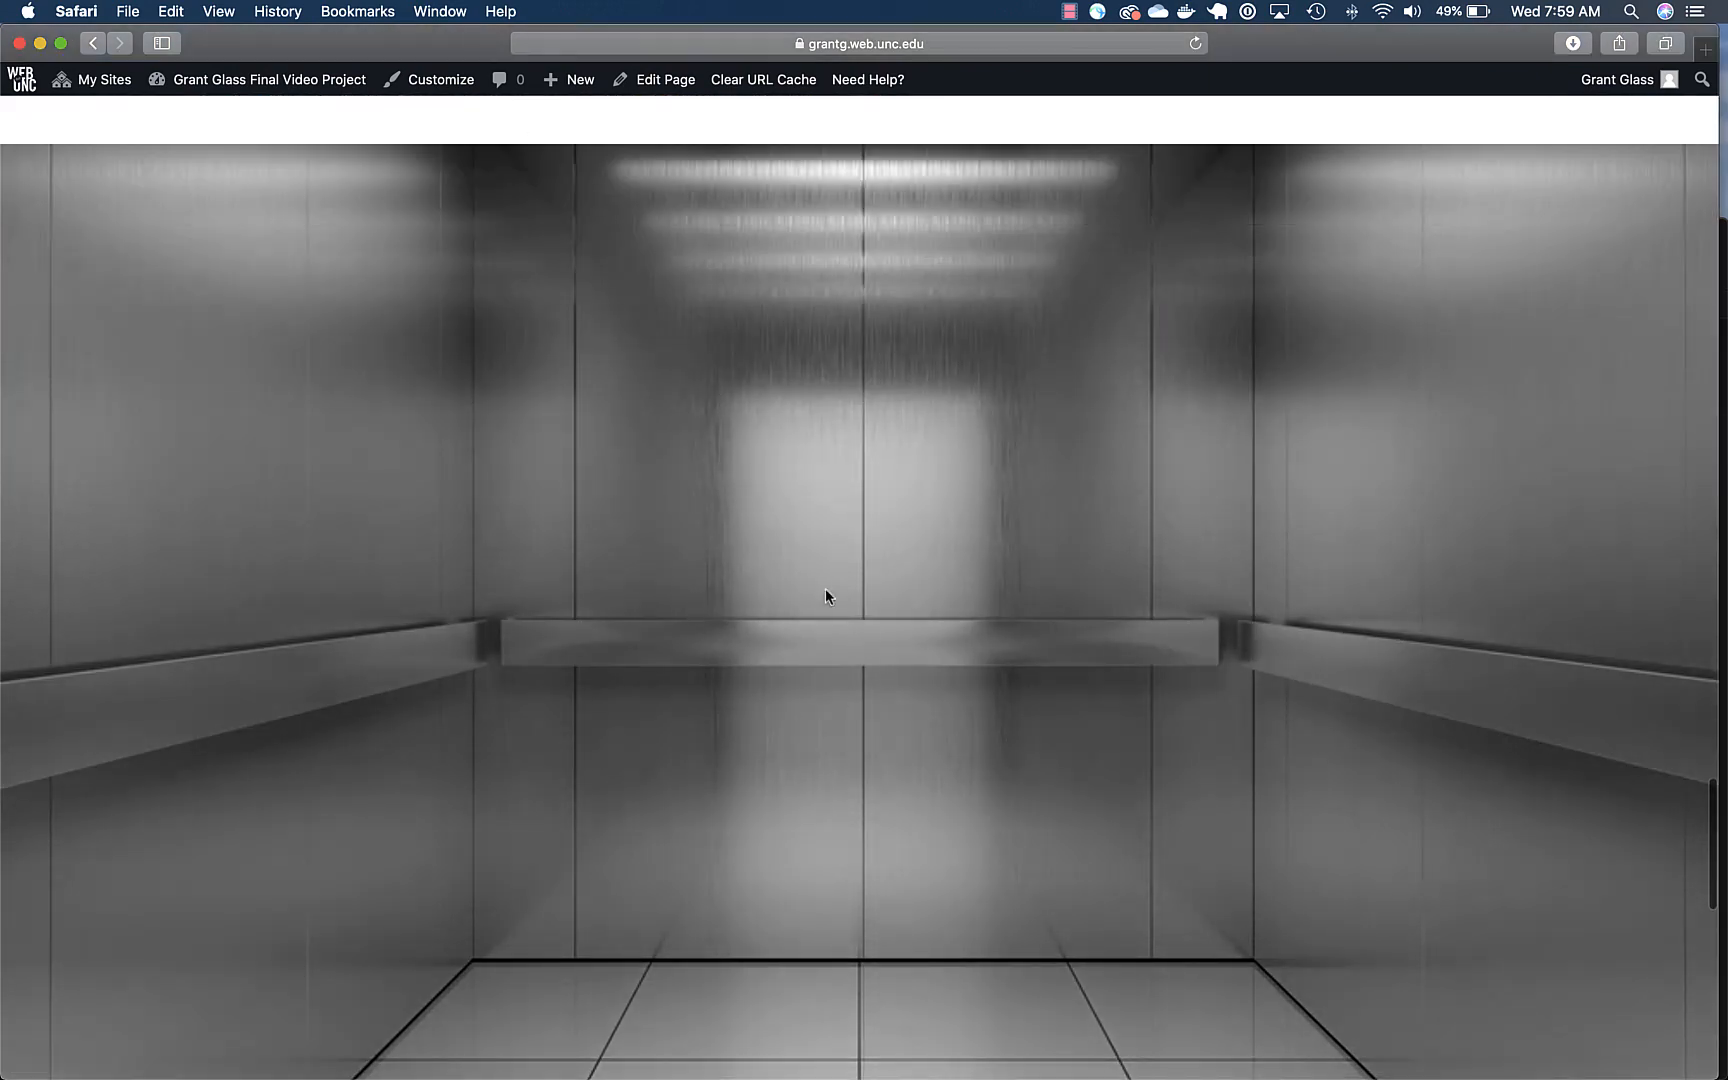
pyautogui.scroll(-5, 717, 630)
pyautogui.scroll(6, 717, 633)
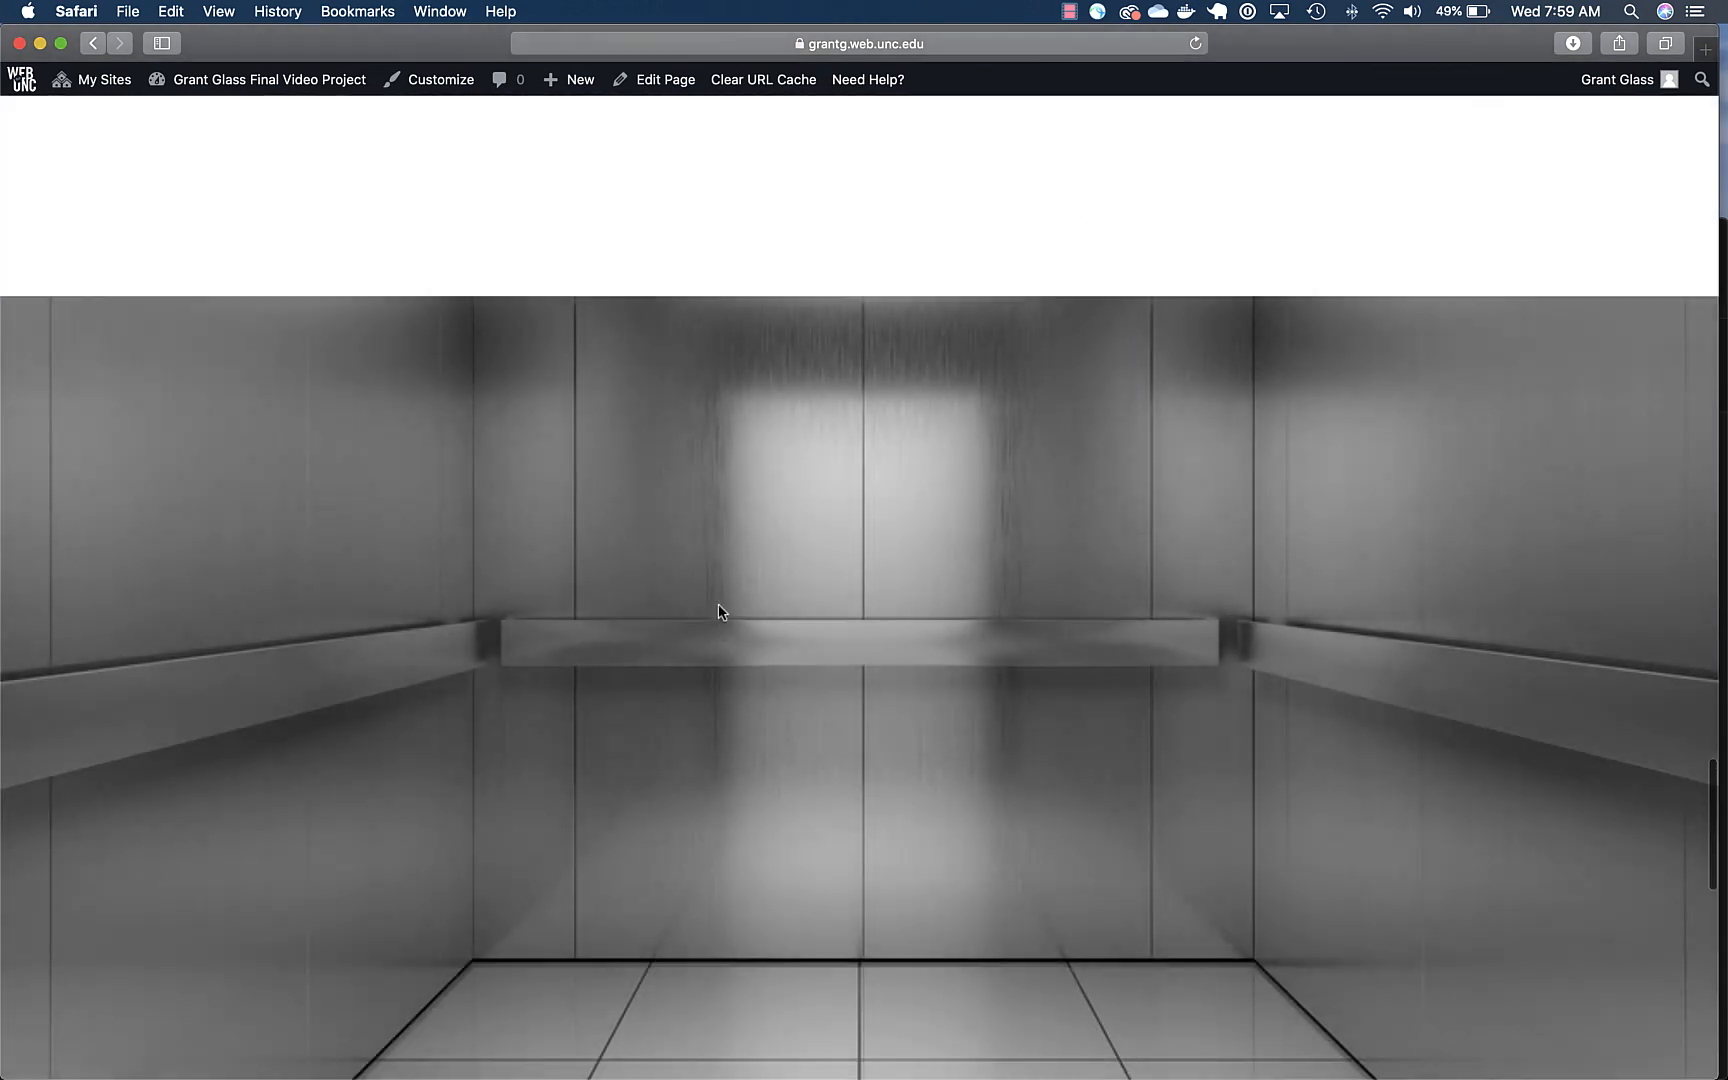
pyautogui.scroll(-10, 636, 694)
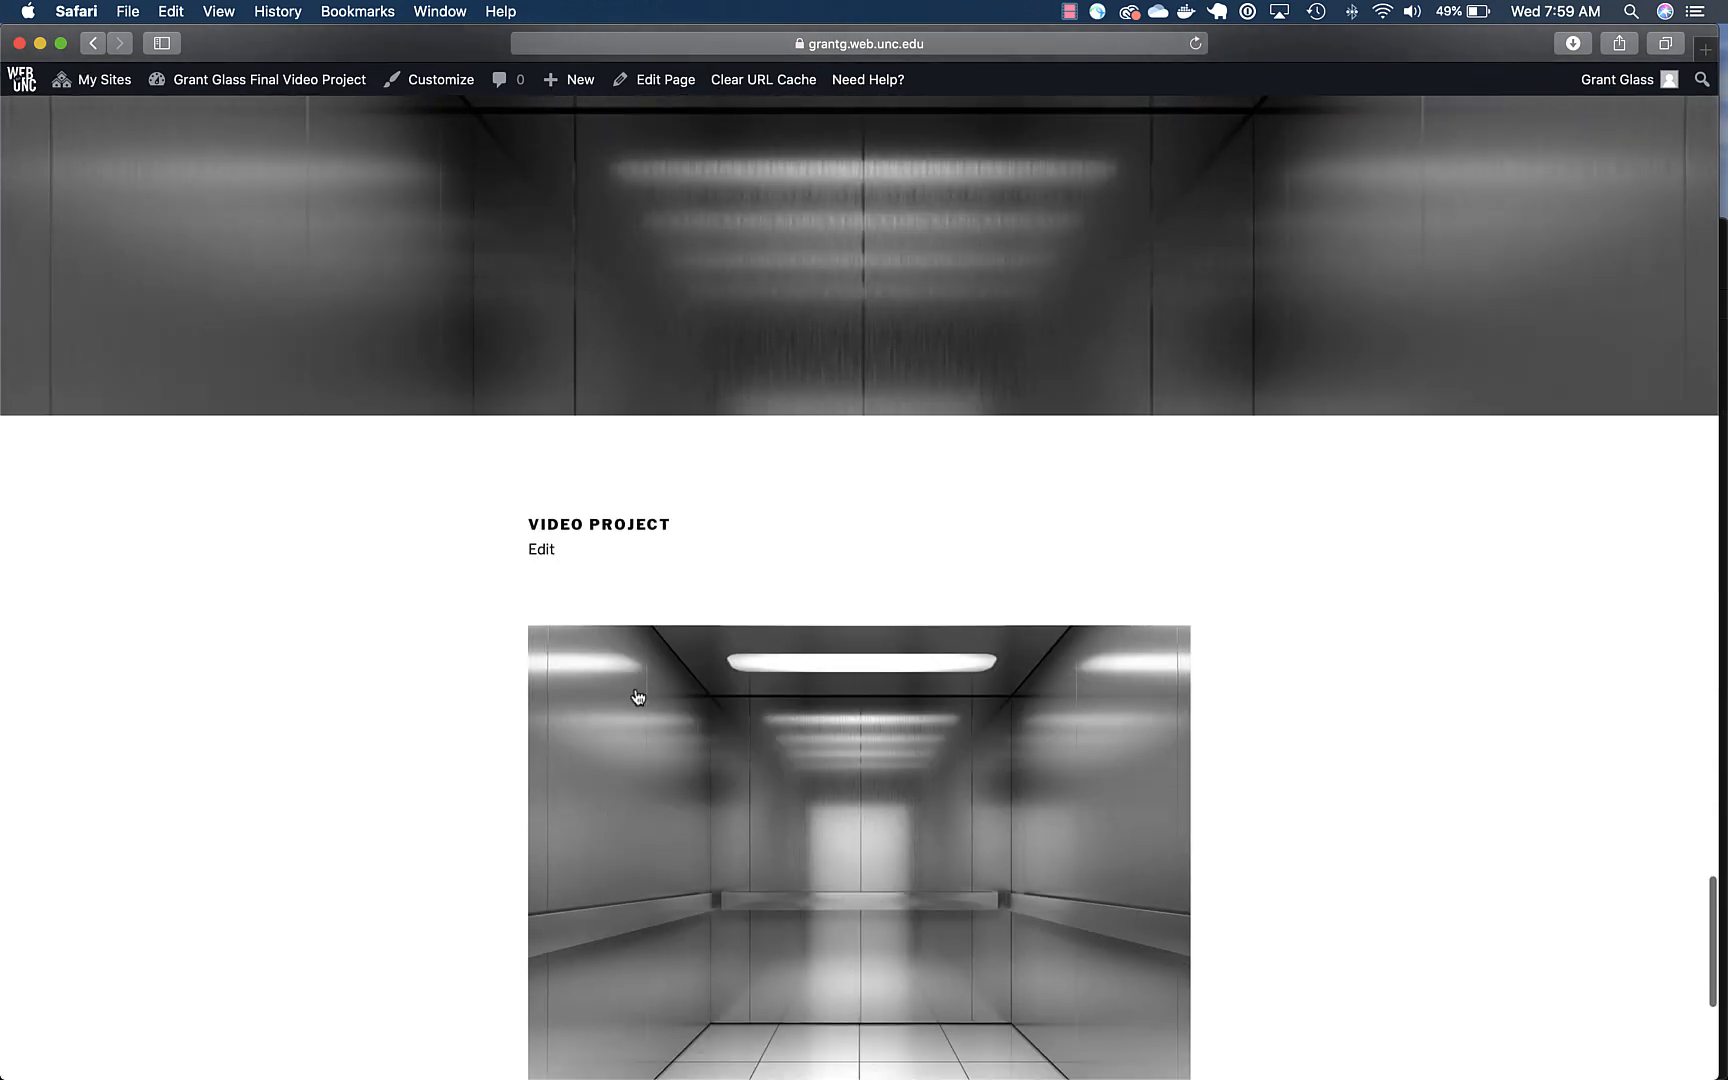
pyautogui.scroll(-4, 769, 845)
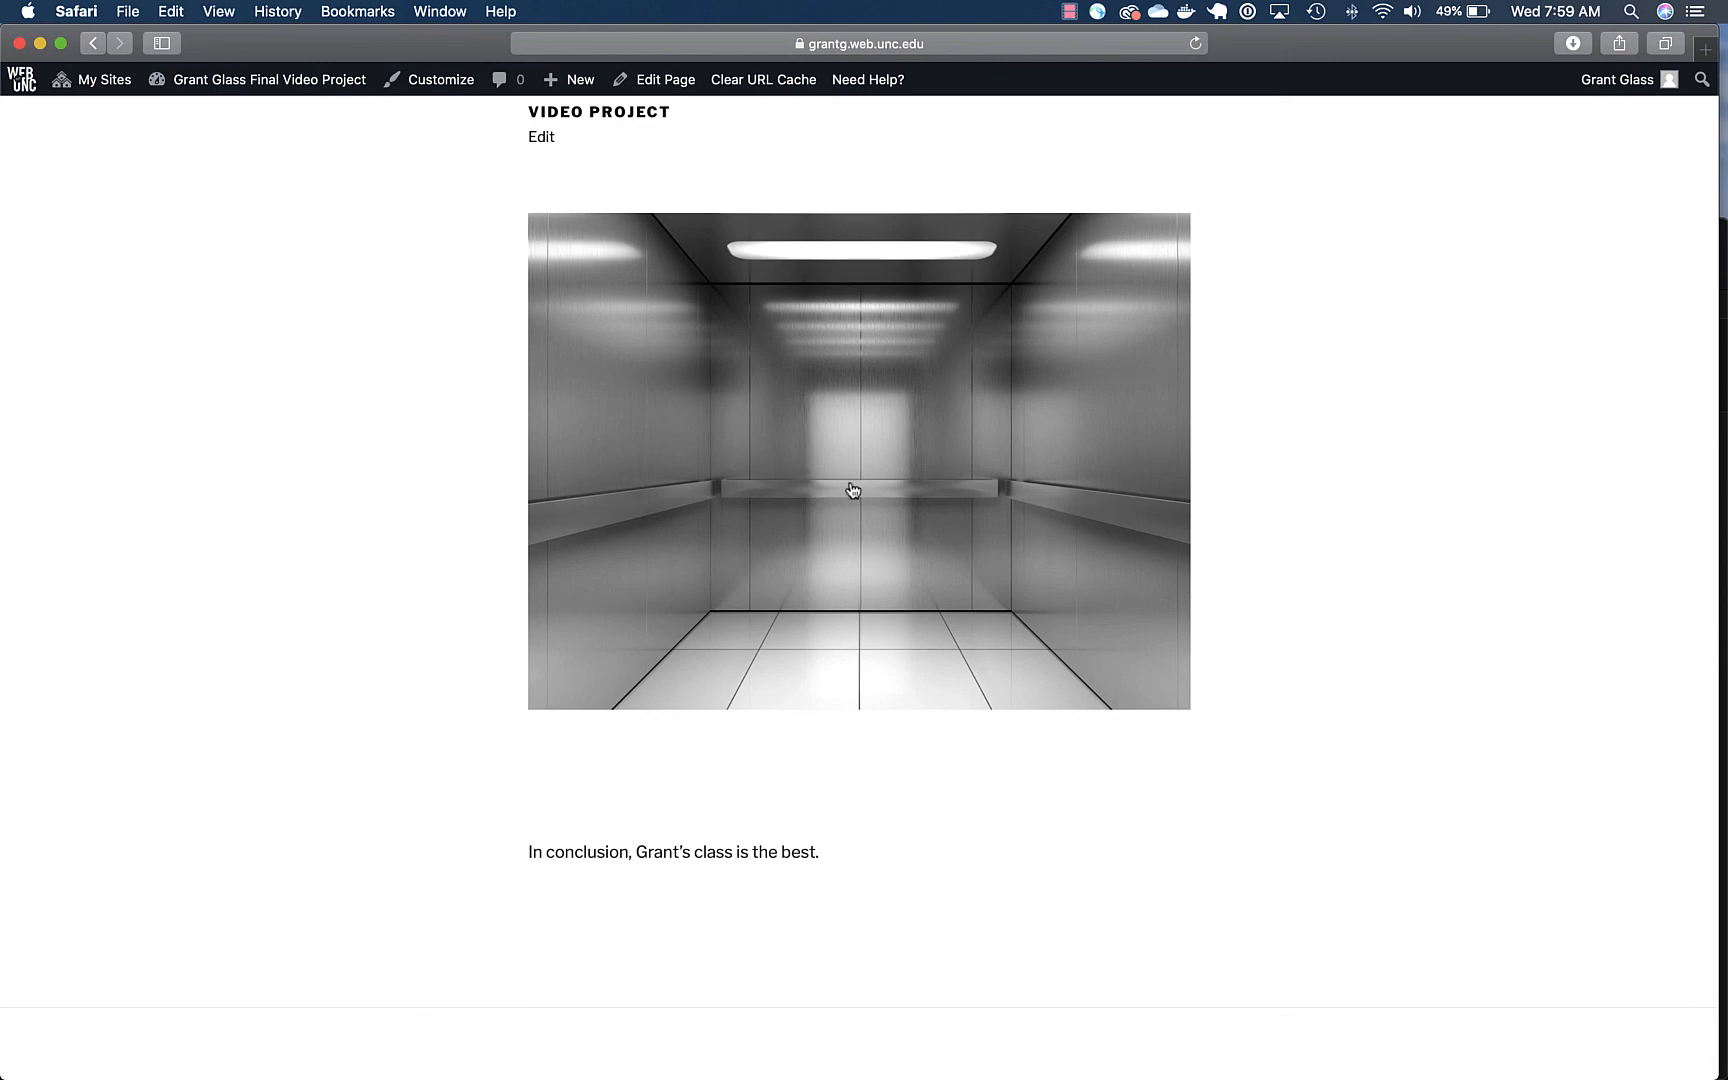
# - Look over the full one-page layout again between the header and the lower sections, ending at the Home section's Reflection text
pyautogui.scroll(15, 852, 489)
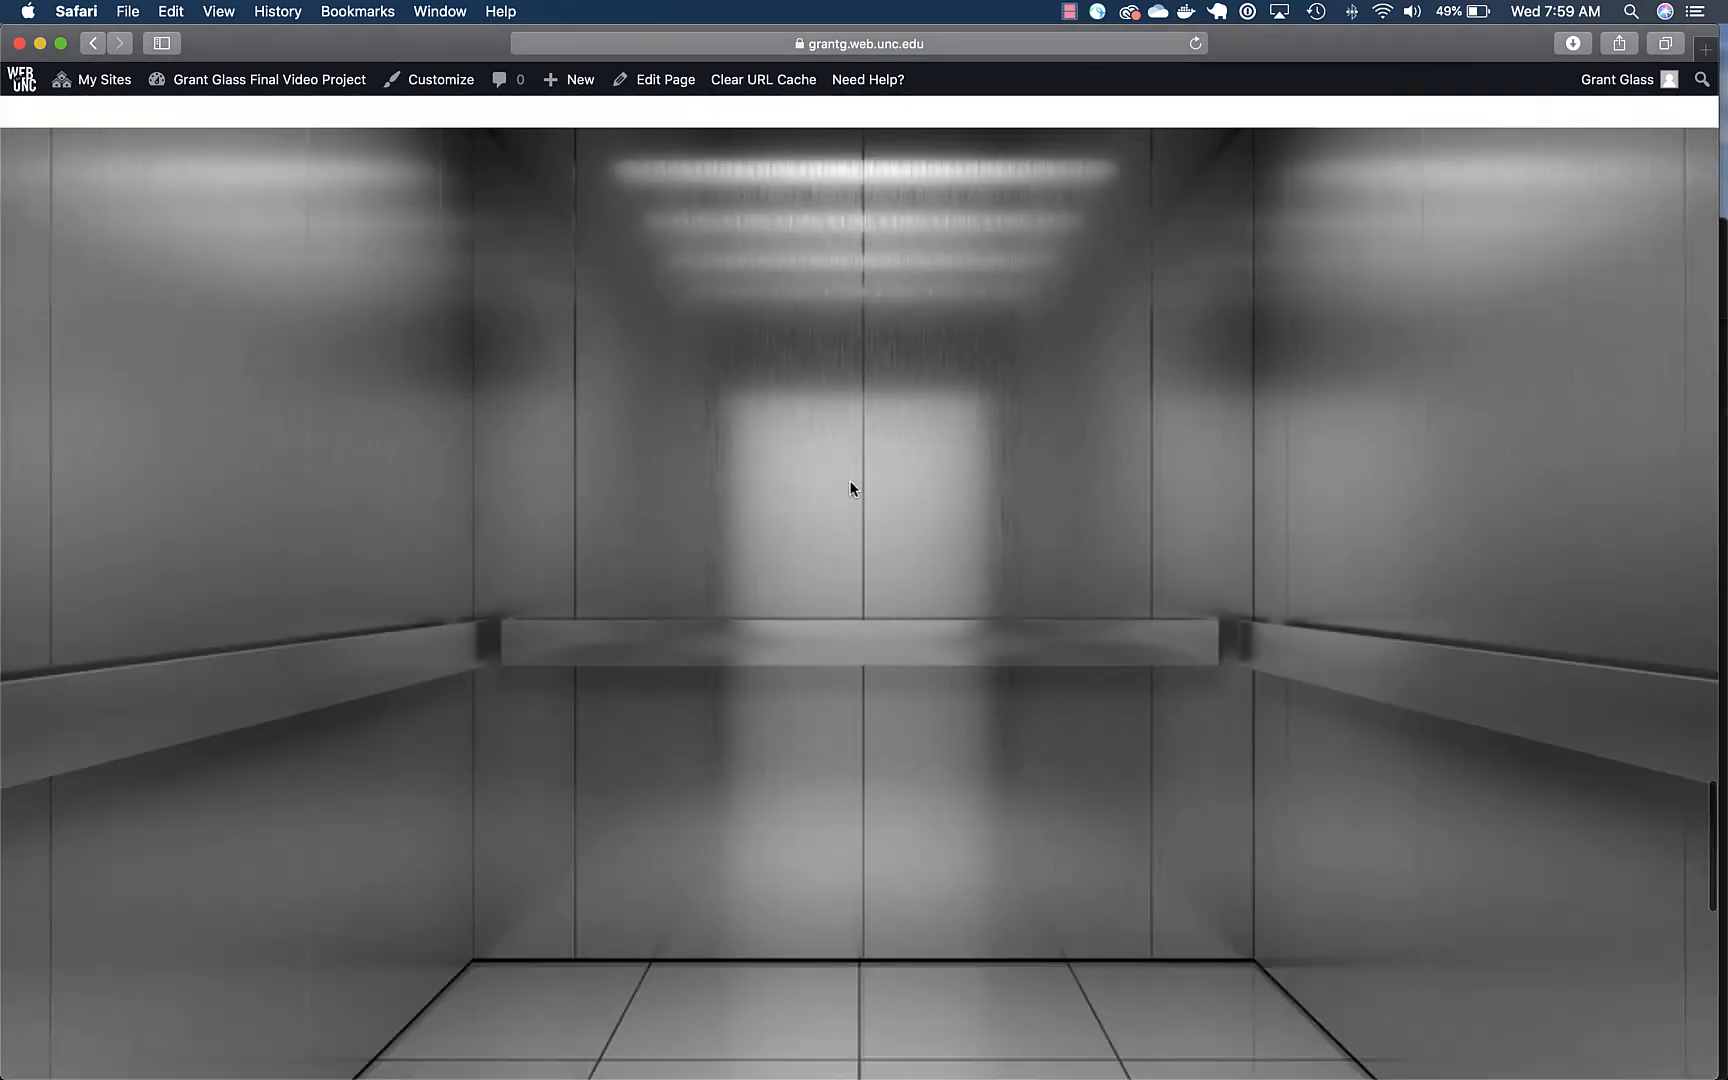
pyautogui.scroll(10, 852, 489)
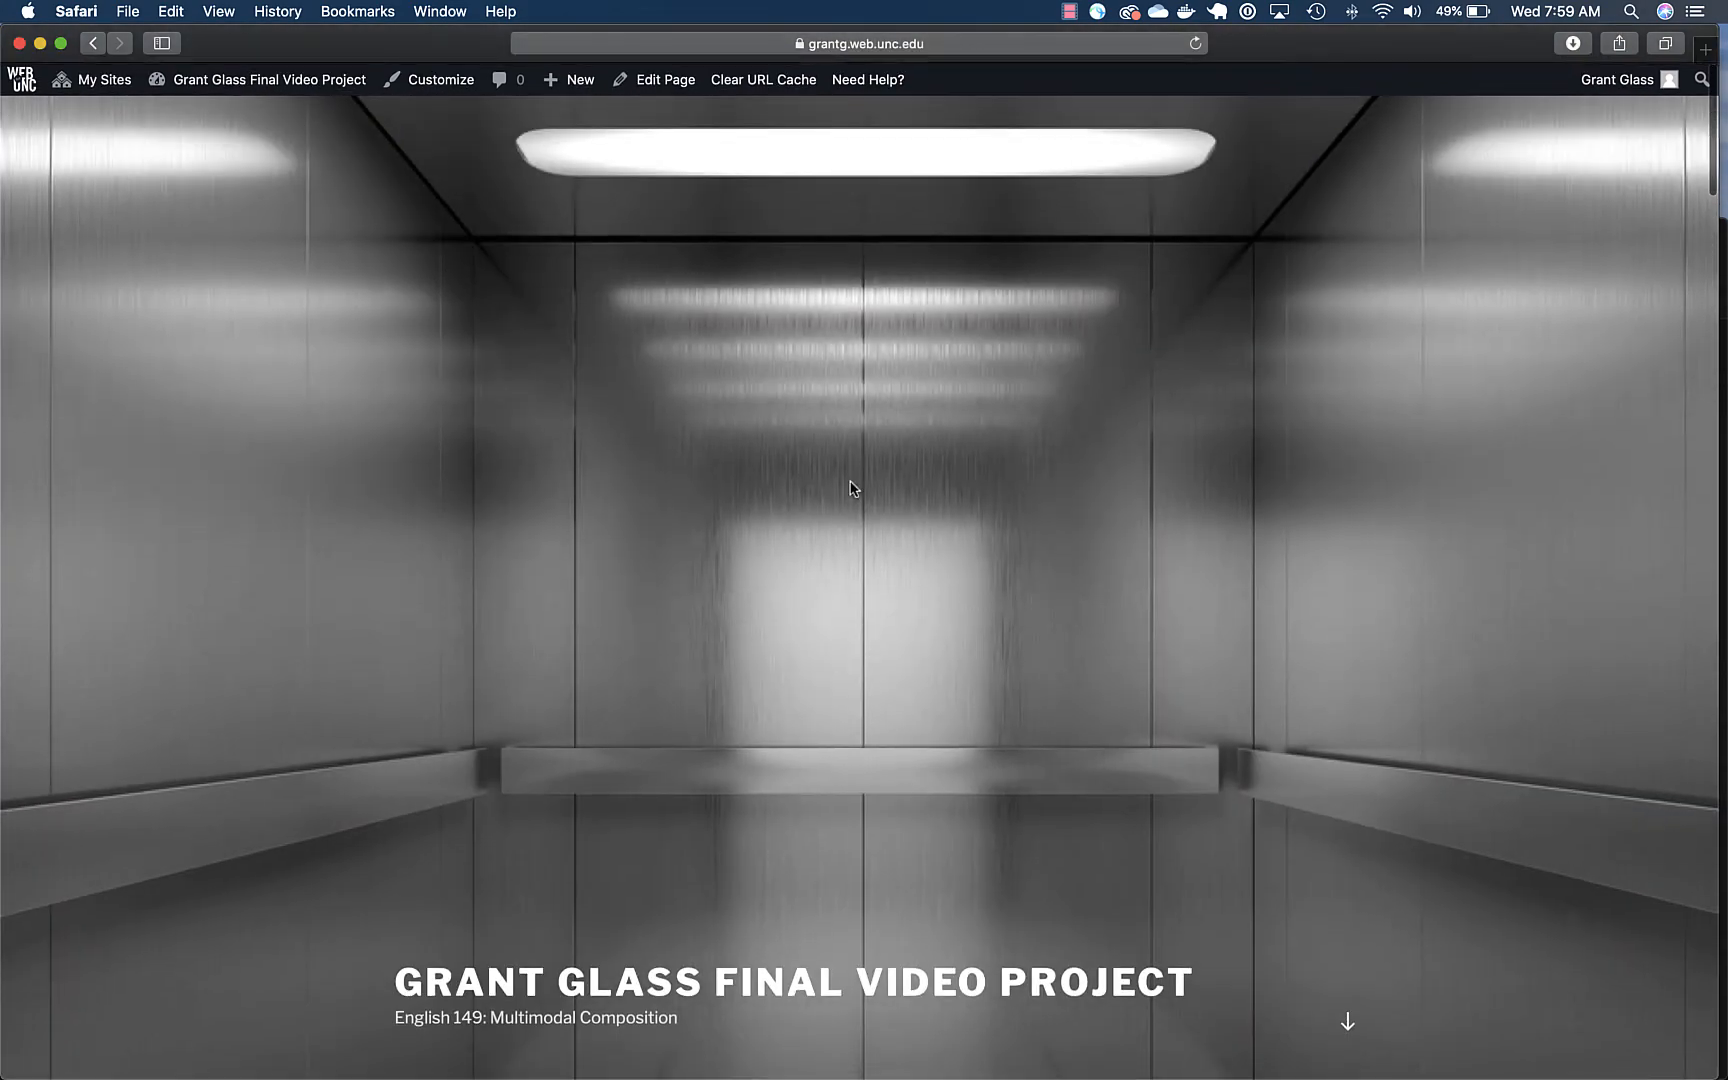
pyautogui.scroll(-5, 852, 489)
pyautogui.scroll(-15, 852, 489)
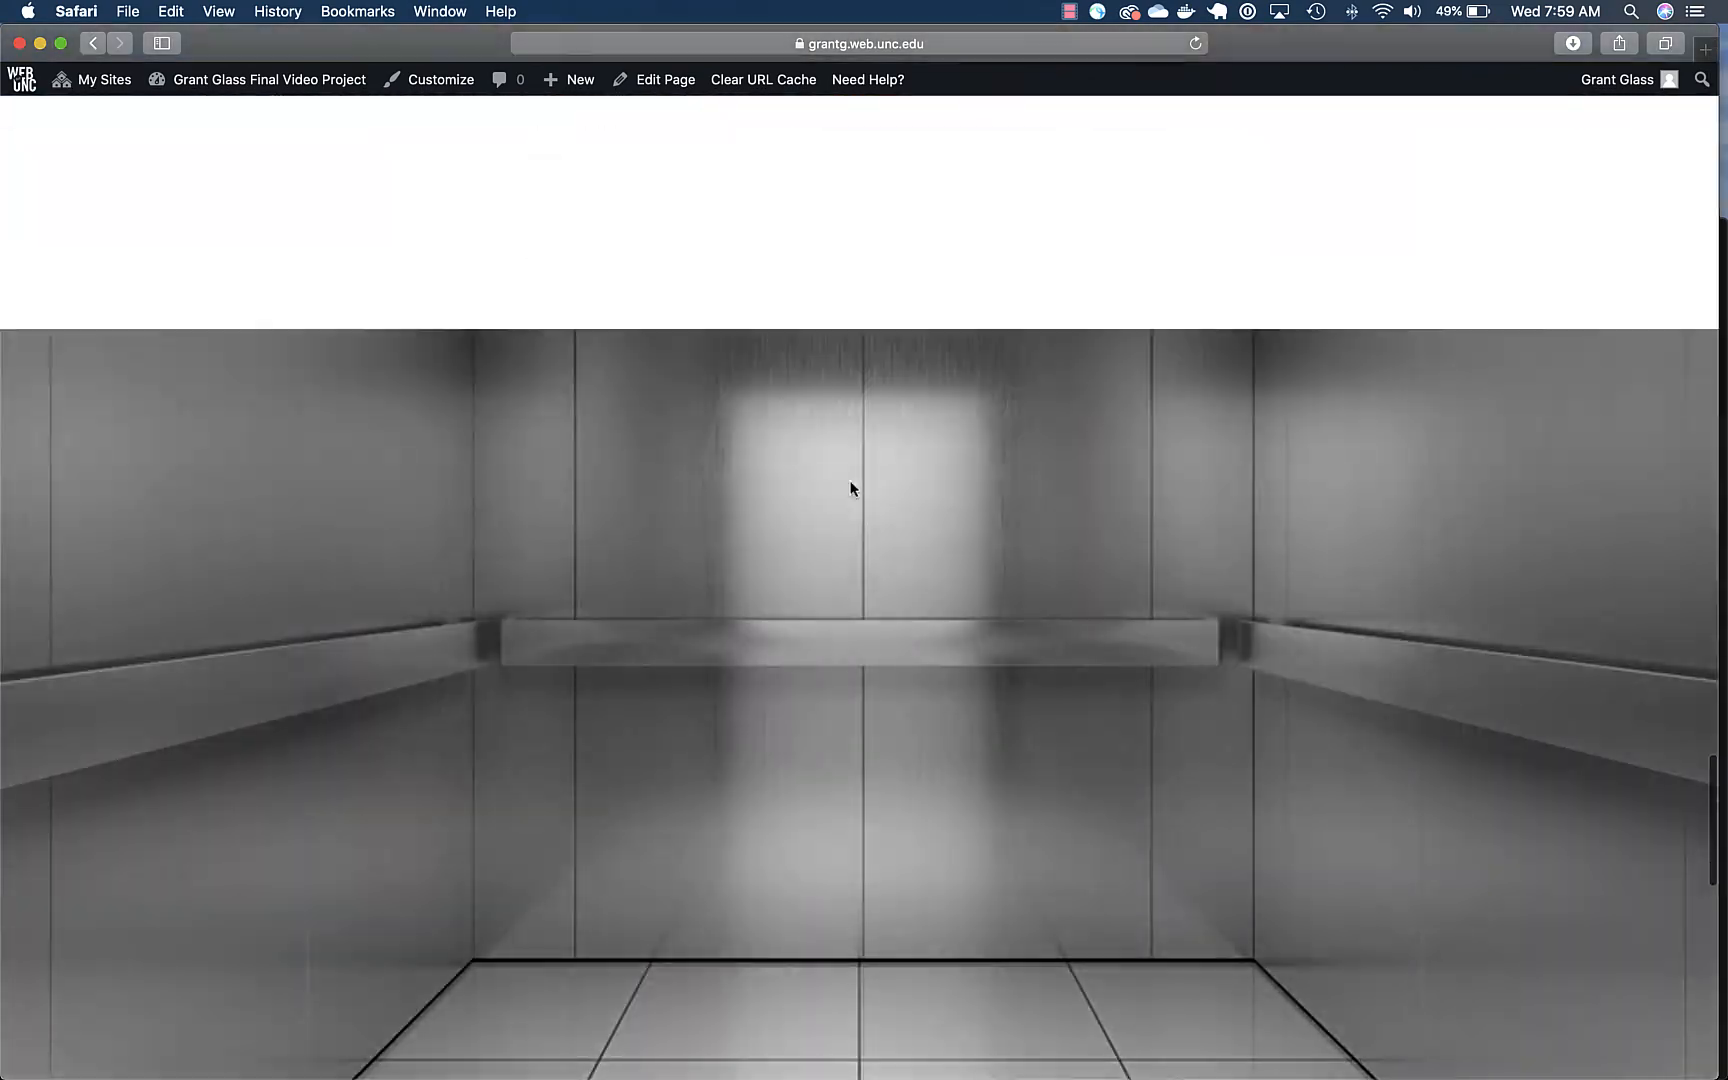
pyautogui.scroll(5, 852, 489)
pyautogui.scroll(15, 852, 489)
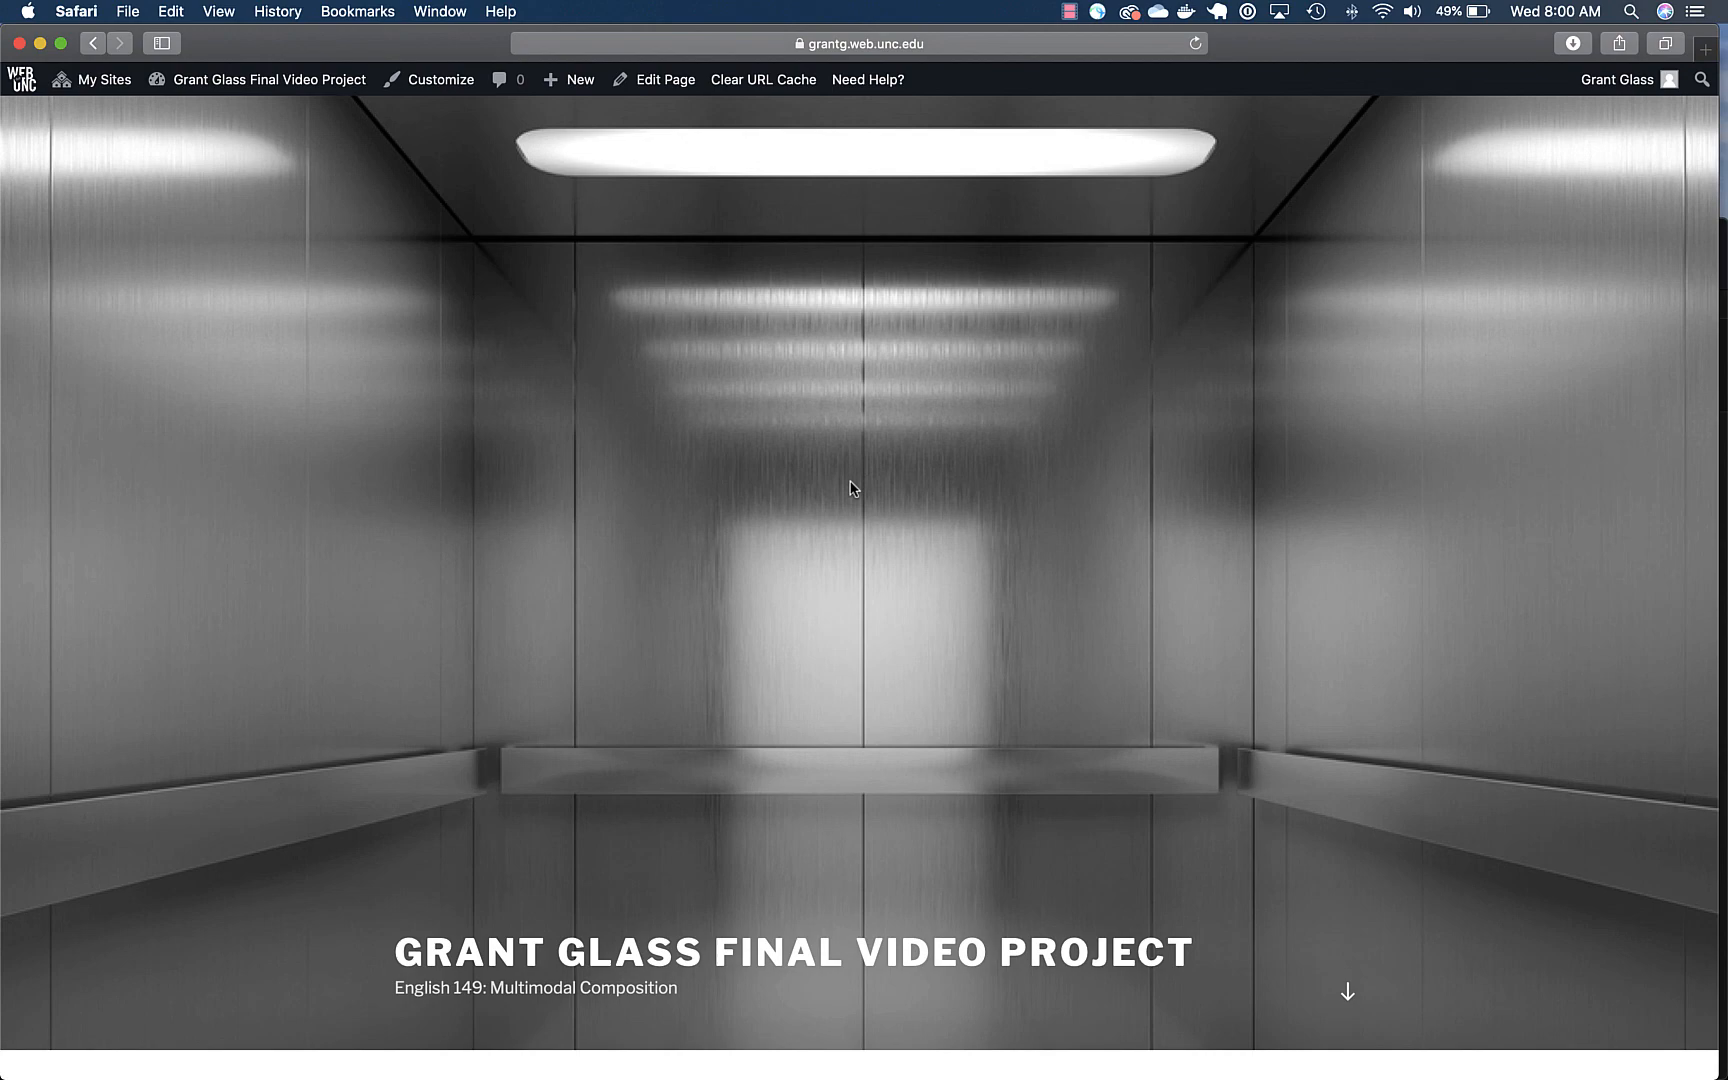
pyautogui.scroll(-15, 851, 488)
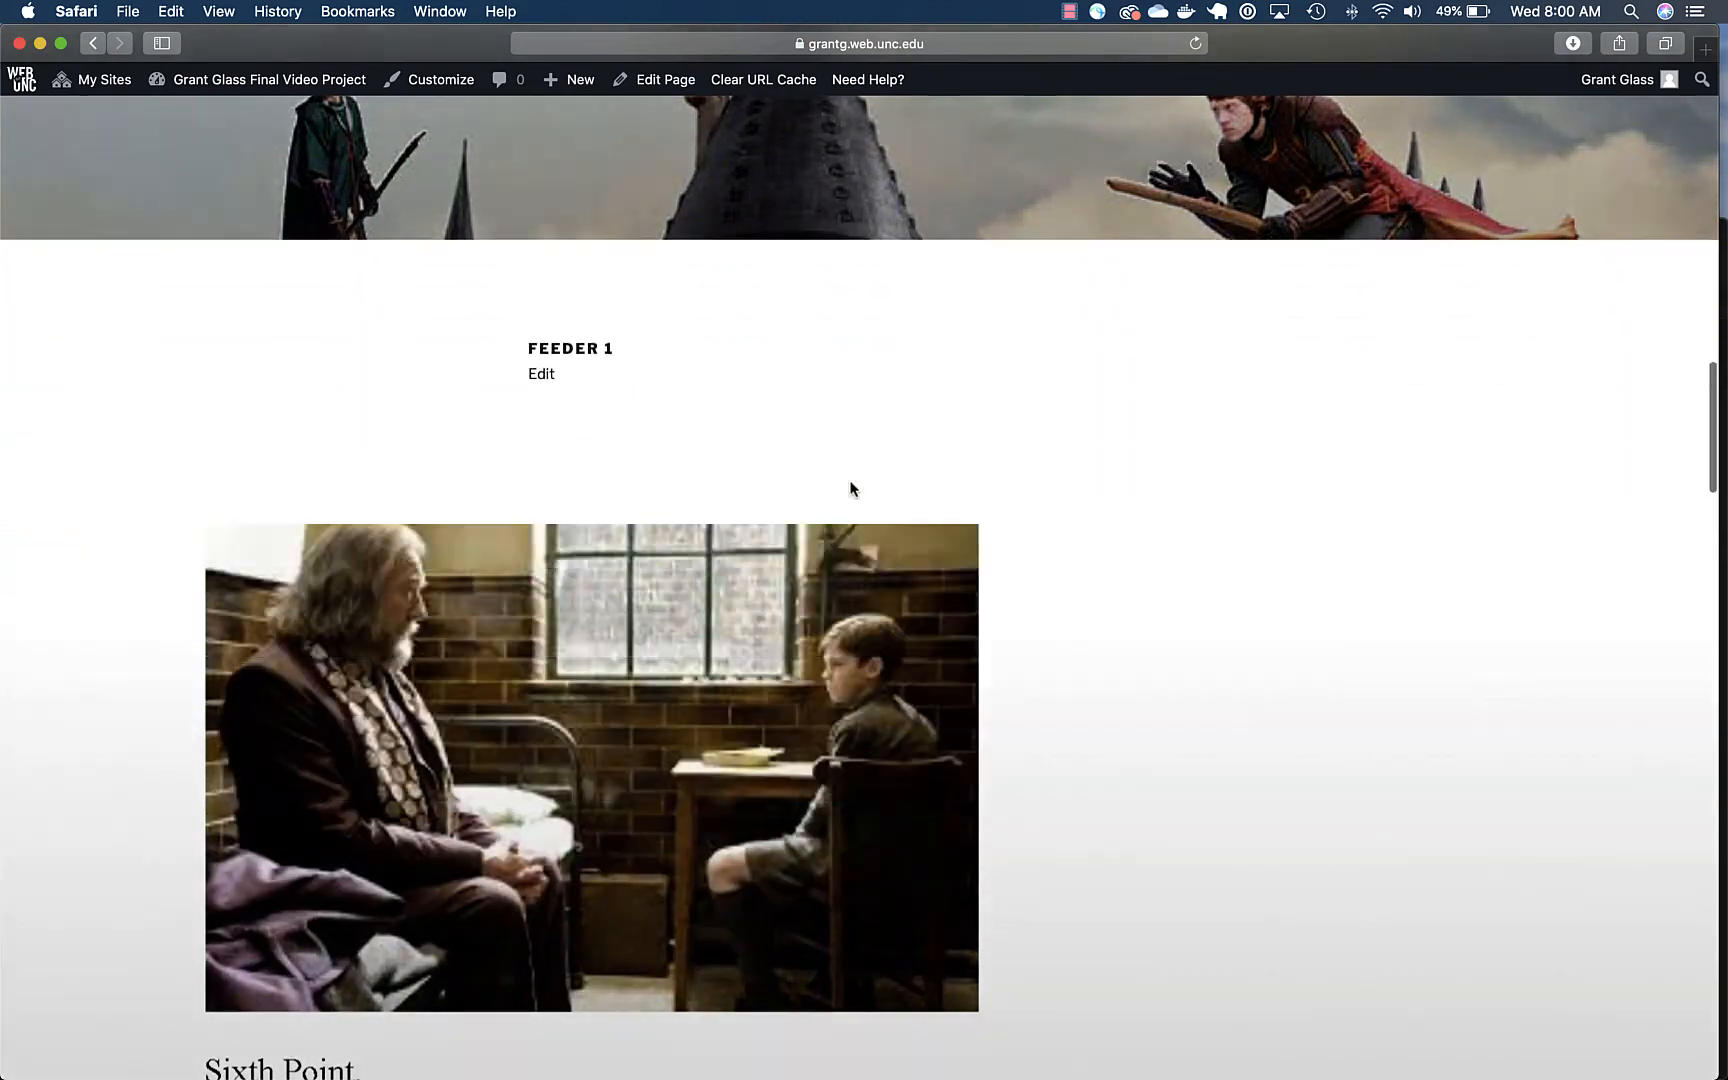
pyautogui.scroll(-15, 851, 488)
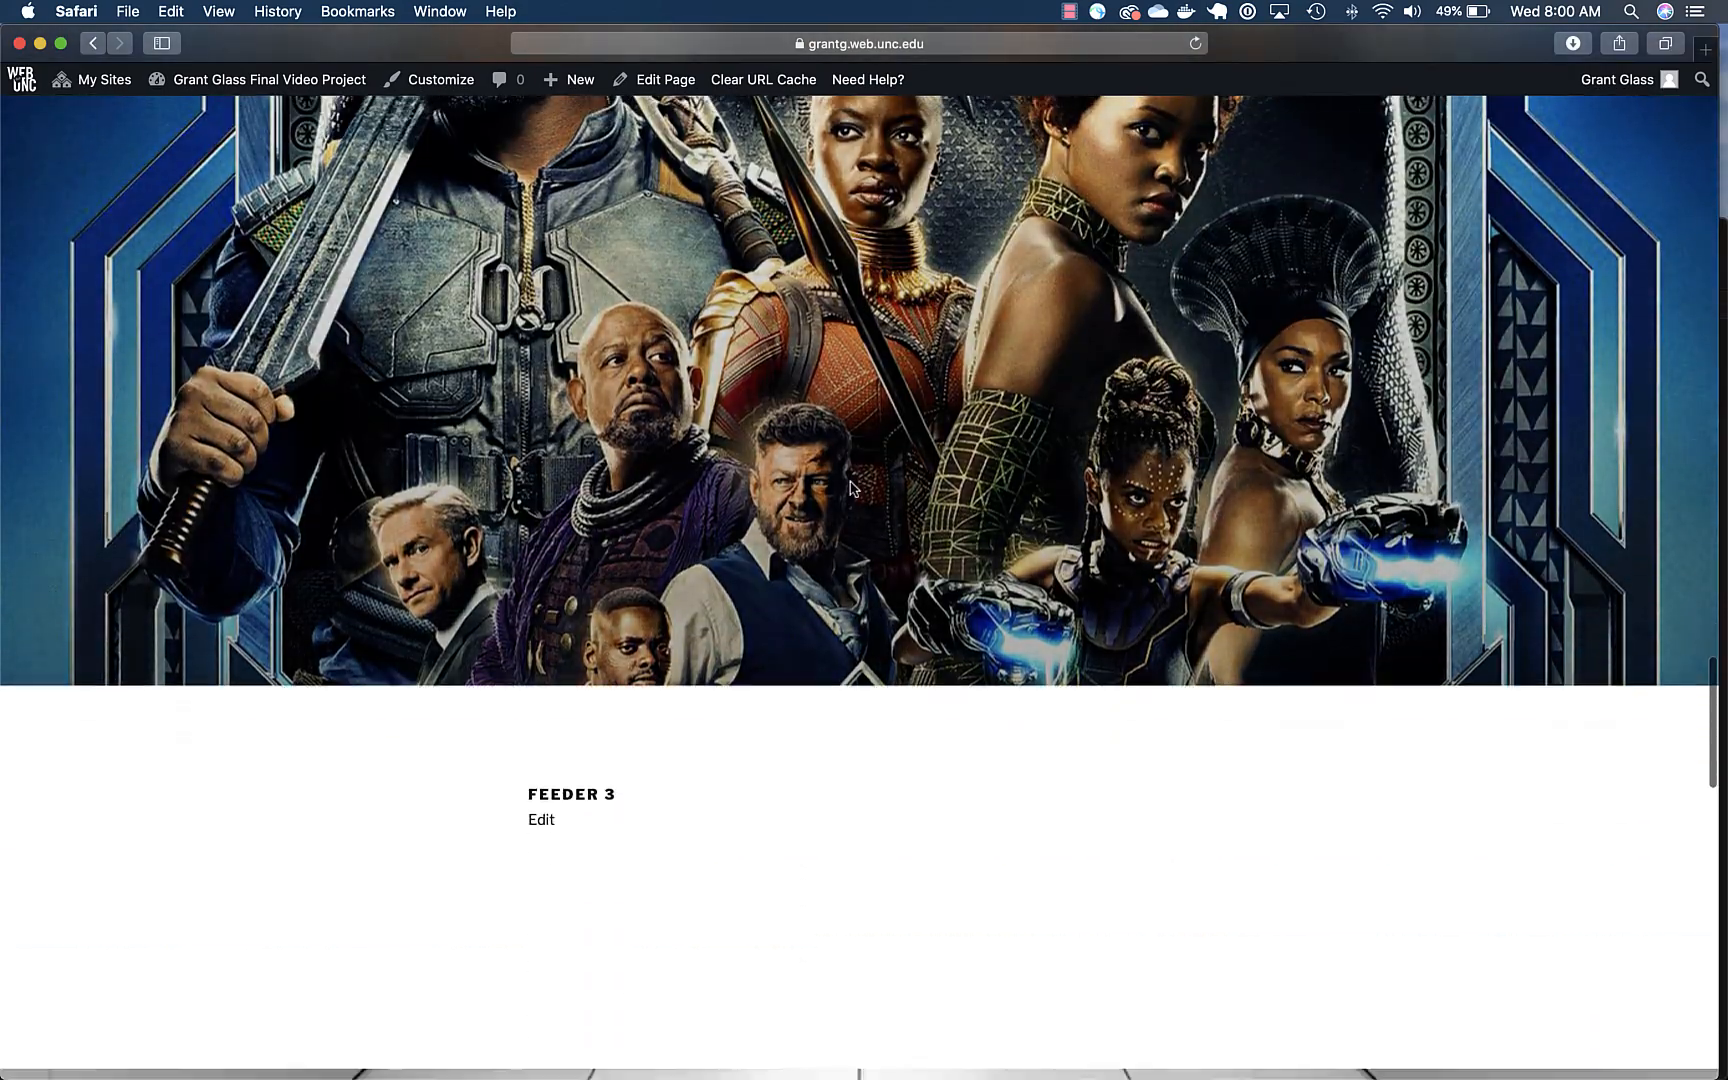
pyautogui.scroll(-5, 851, 488)
pyautogui.scroll(8, 851, 488)
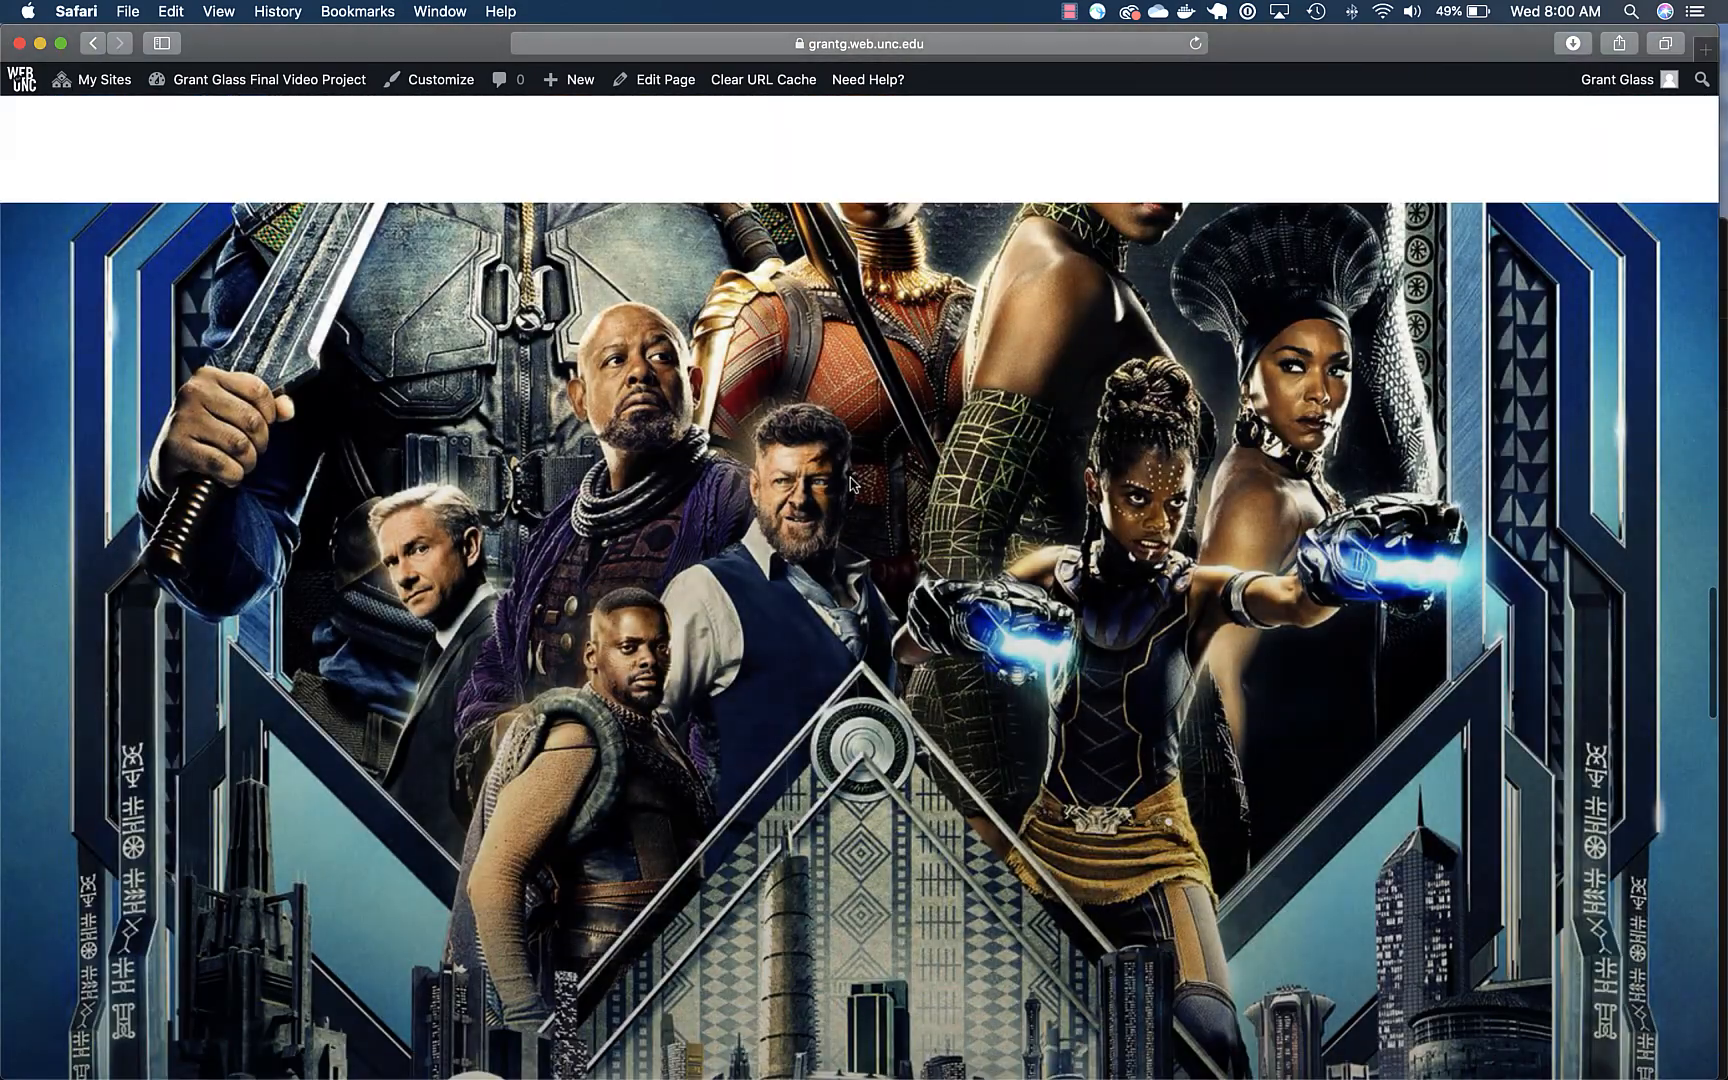
pyautogui.scroll(15, 851, 485)
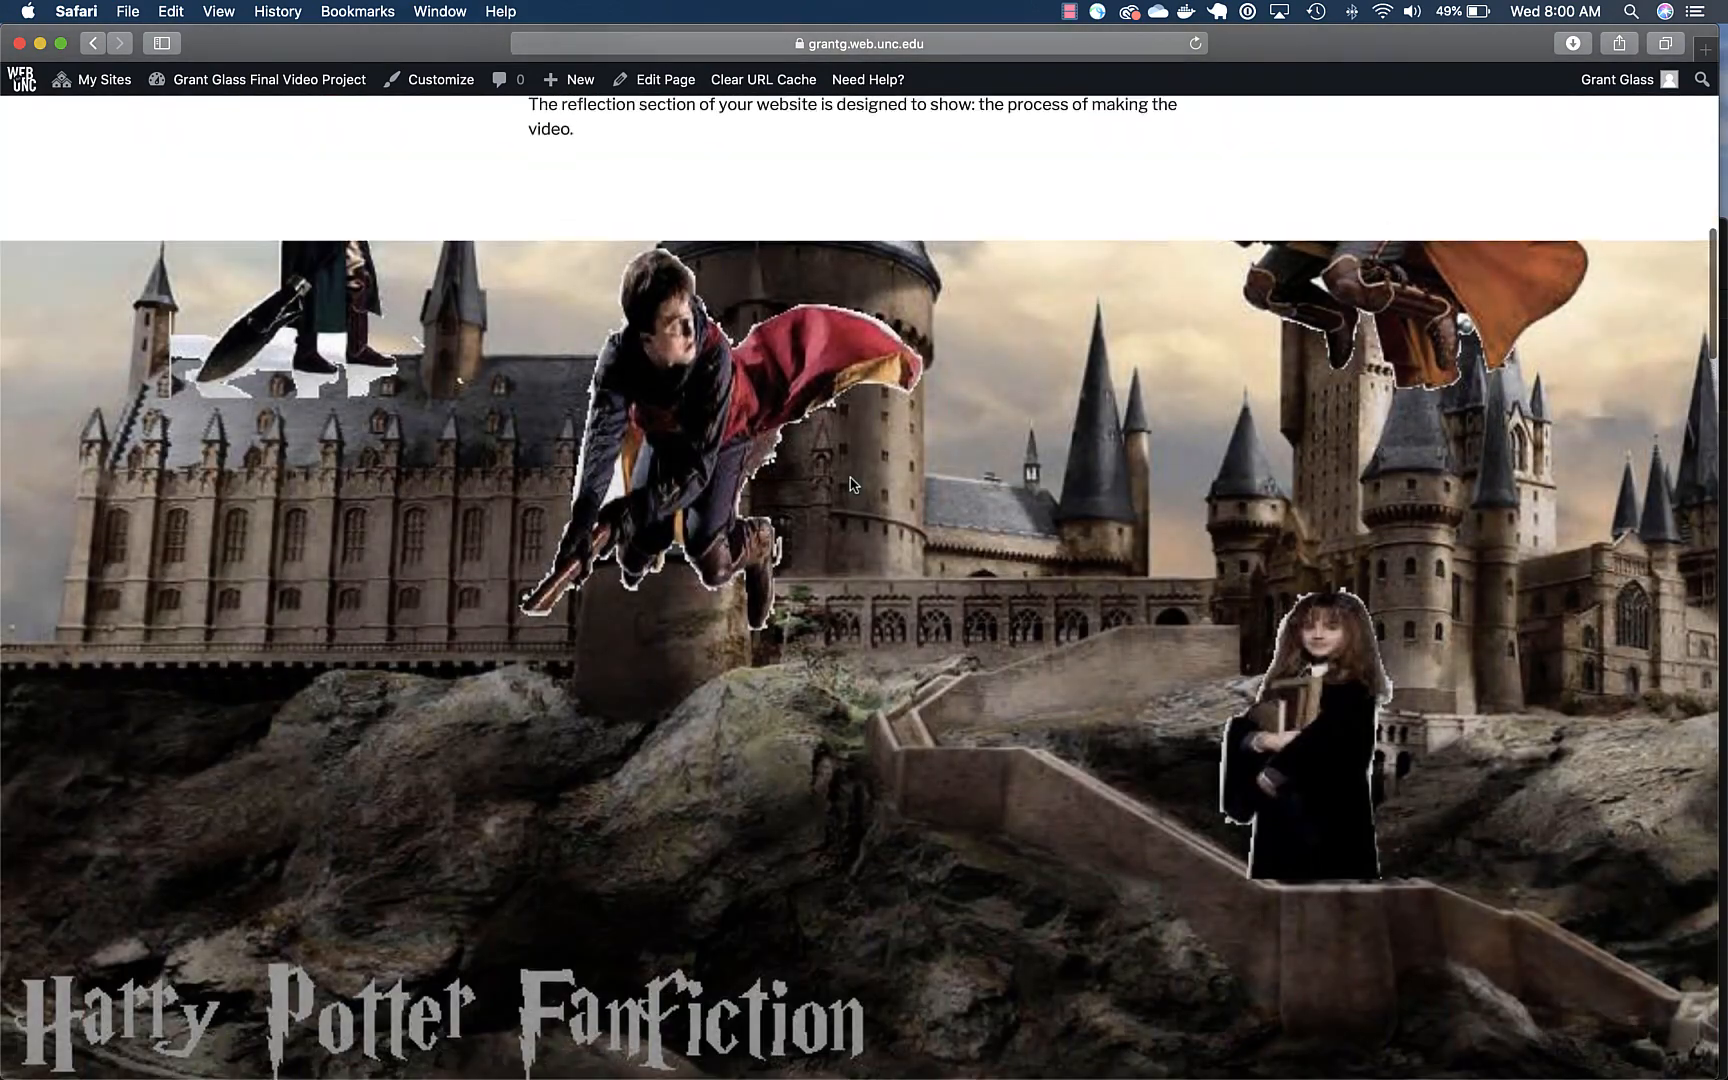
pyautogui.scroll(8, 851, 485)
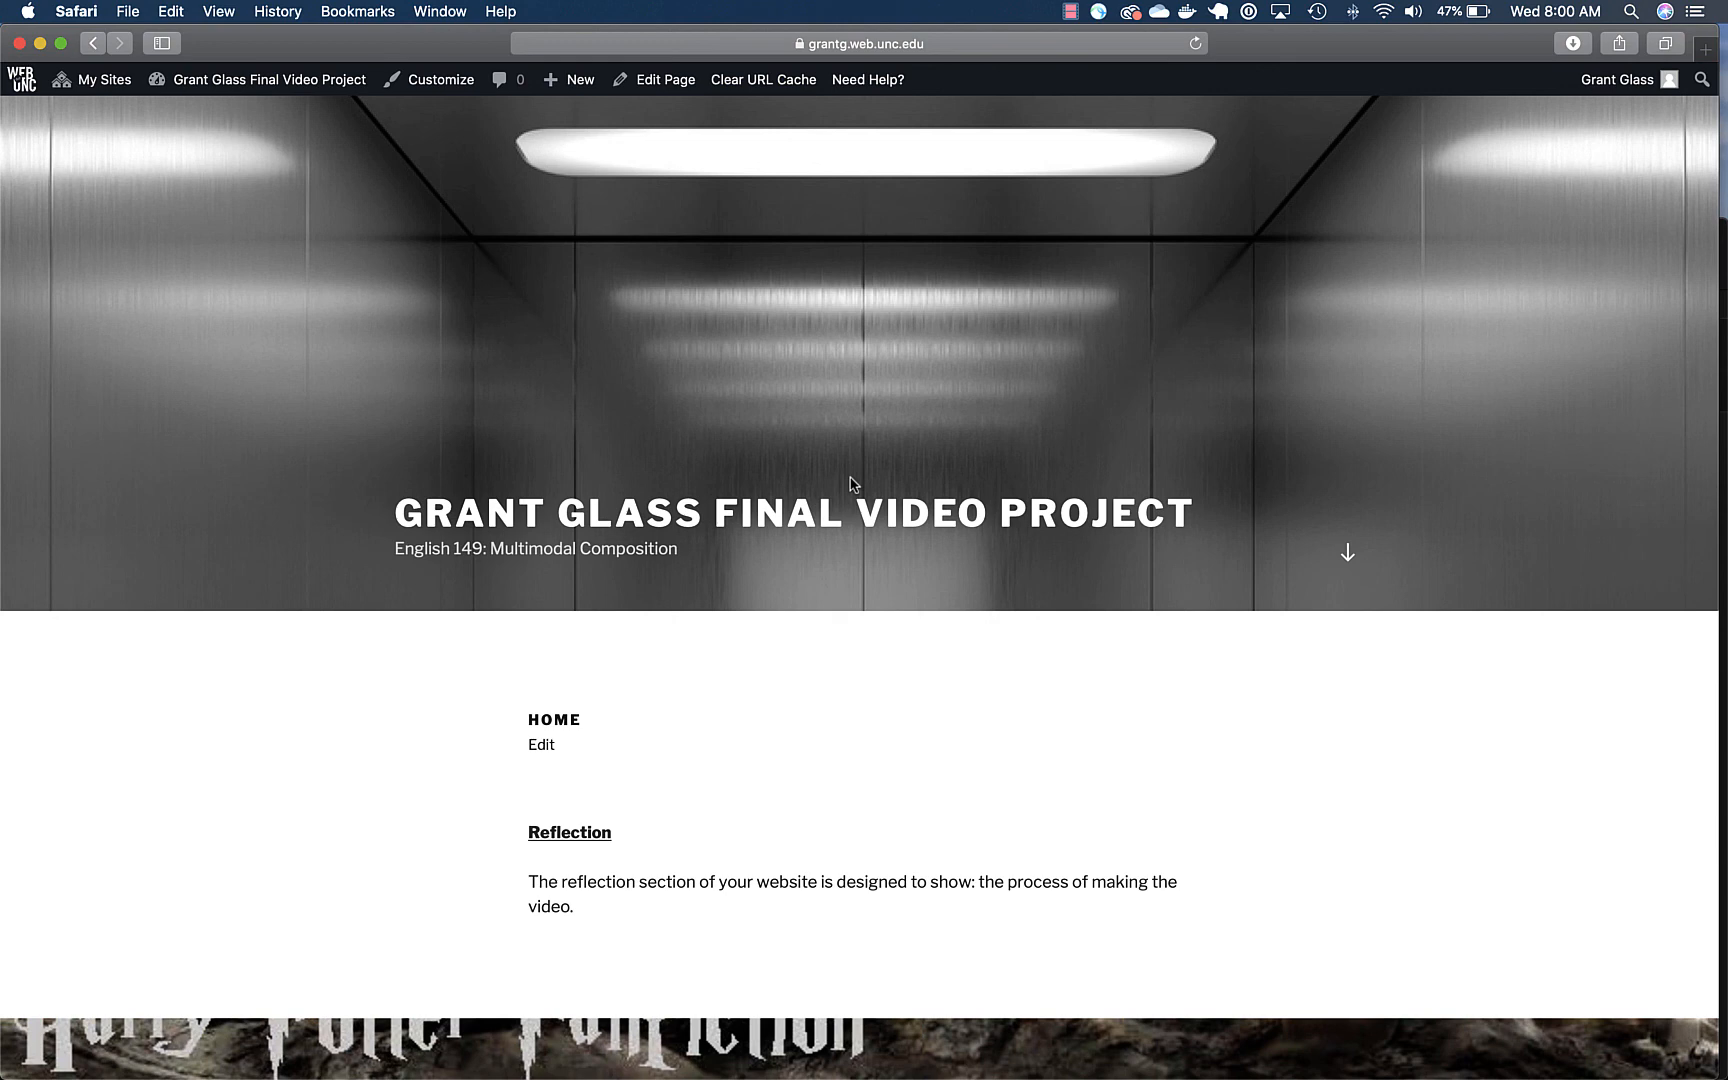
pyautogui.scroll(-2, 852, 484)
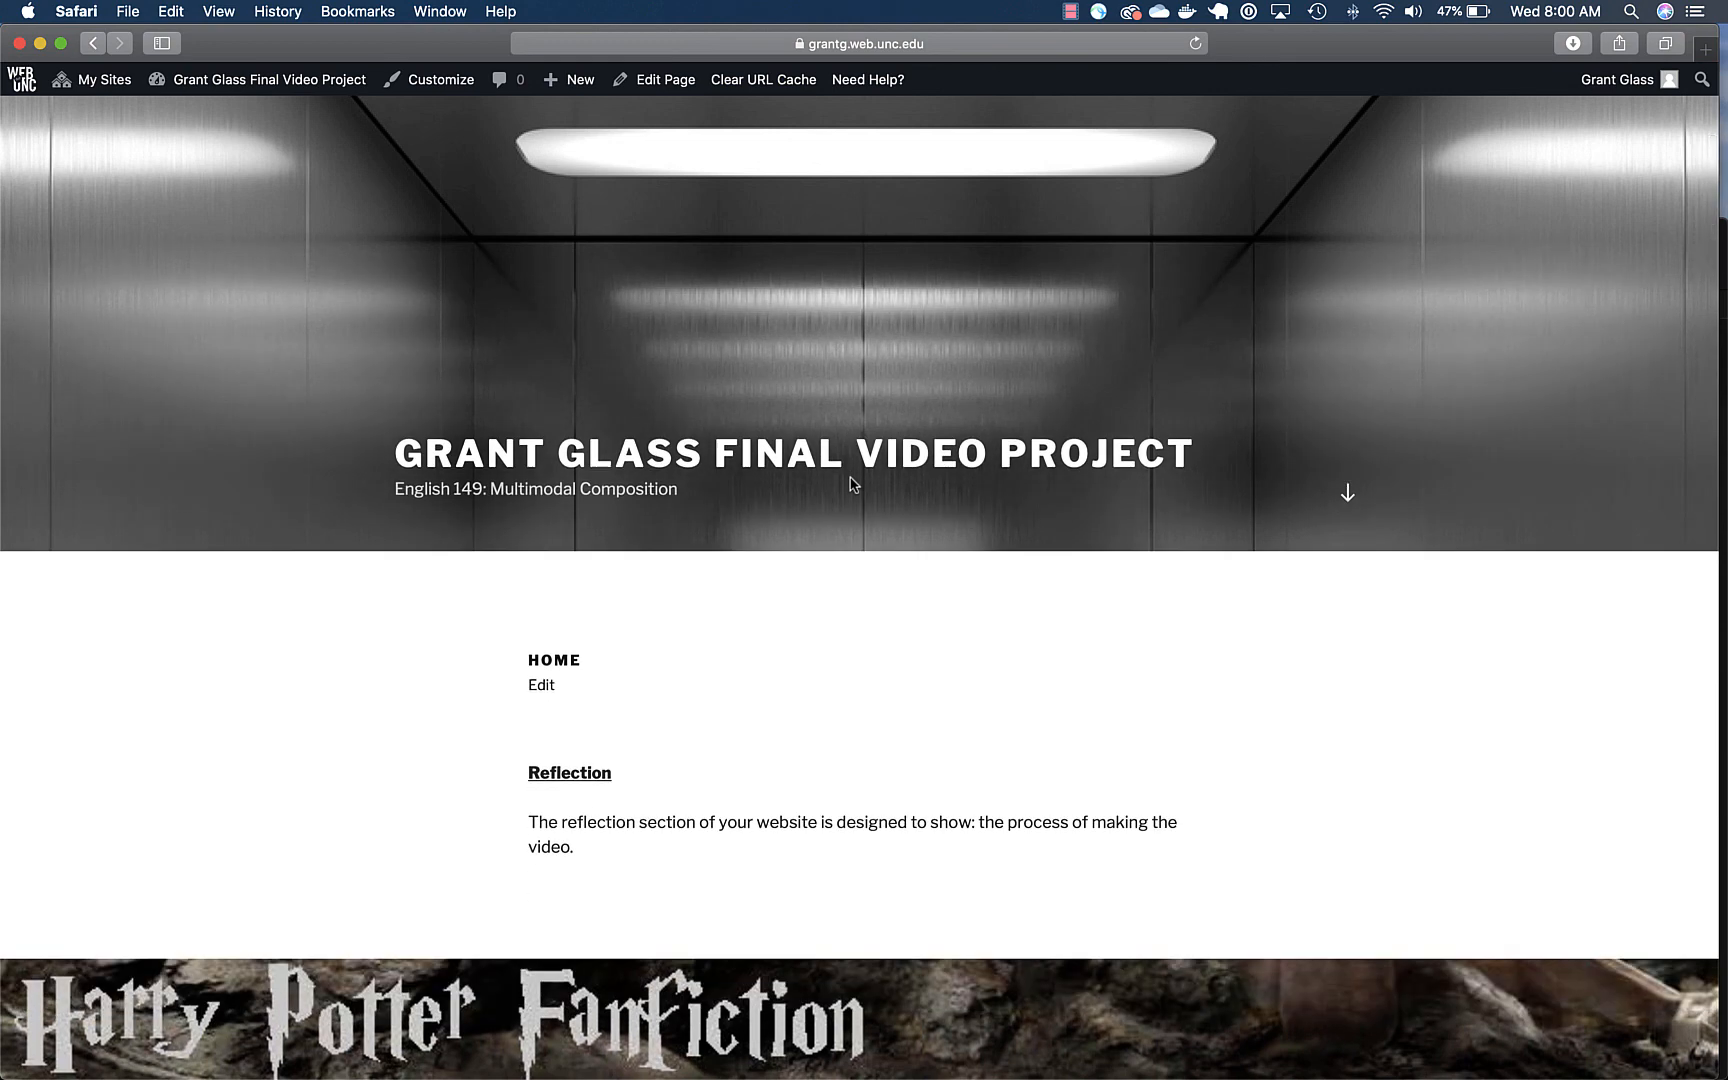